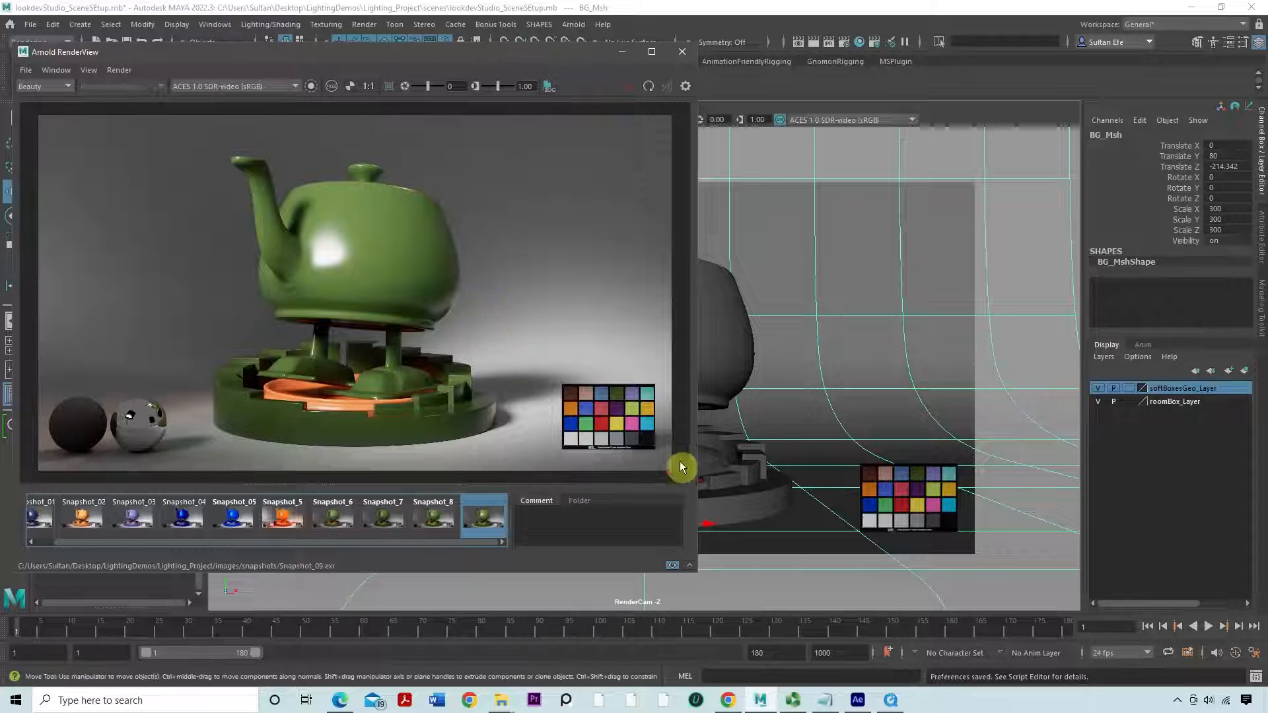
# Bring up the After Effects composition, the TeaPotSequence movie and Maya's Arnold RenderView, placing the render view beside the movie for comparison
pyautogui.click(858, 700)
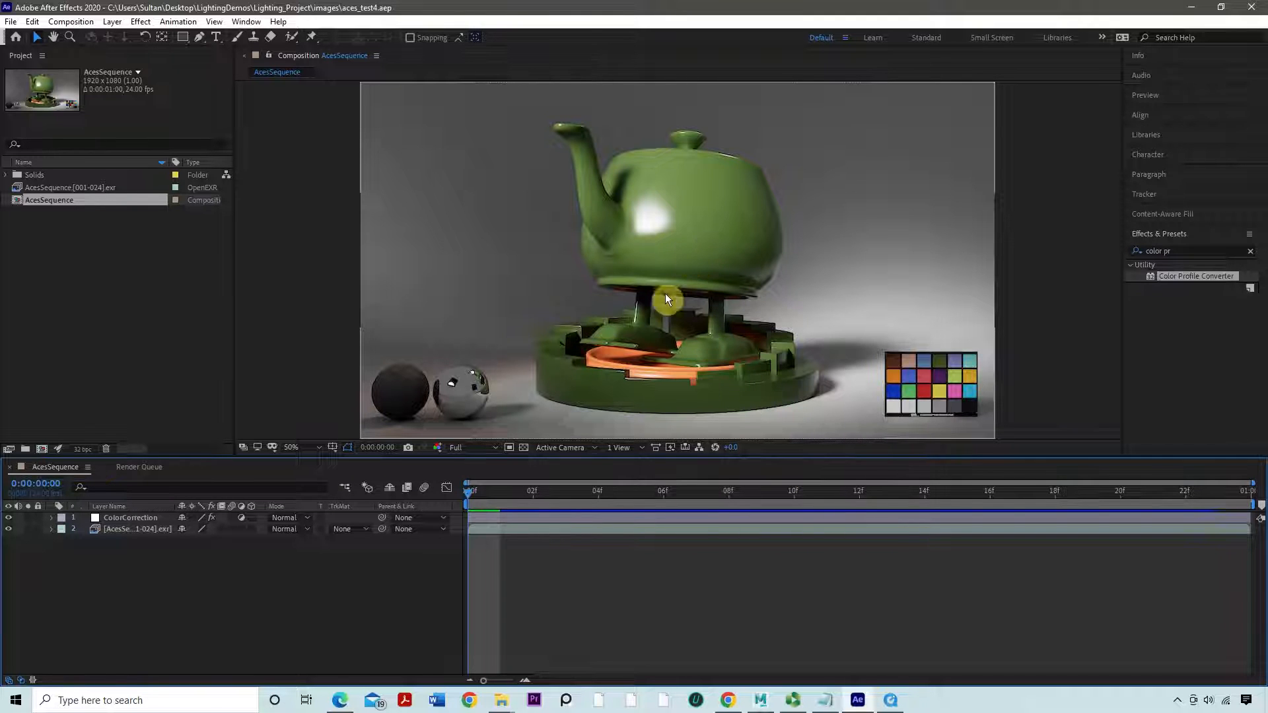
pyautogui.click(890, 699)
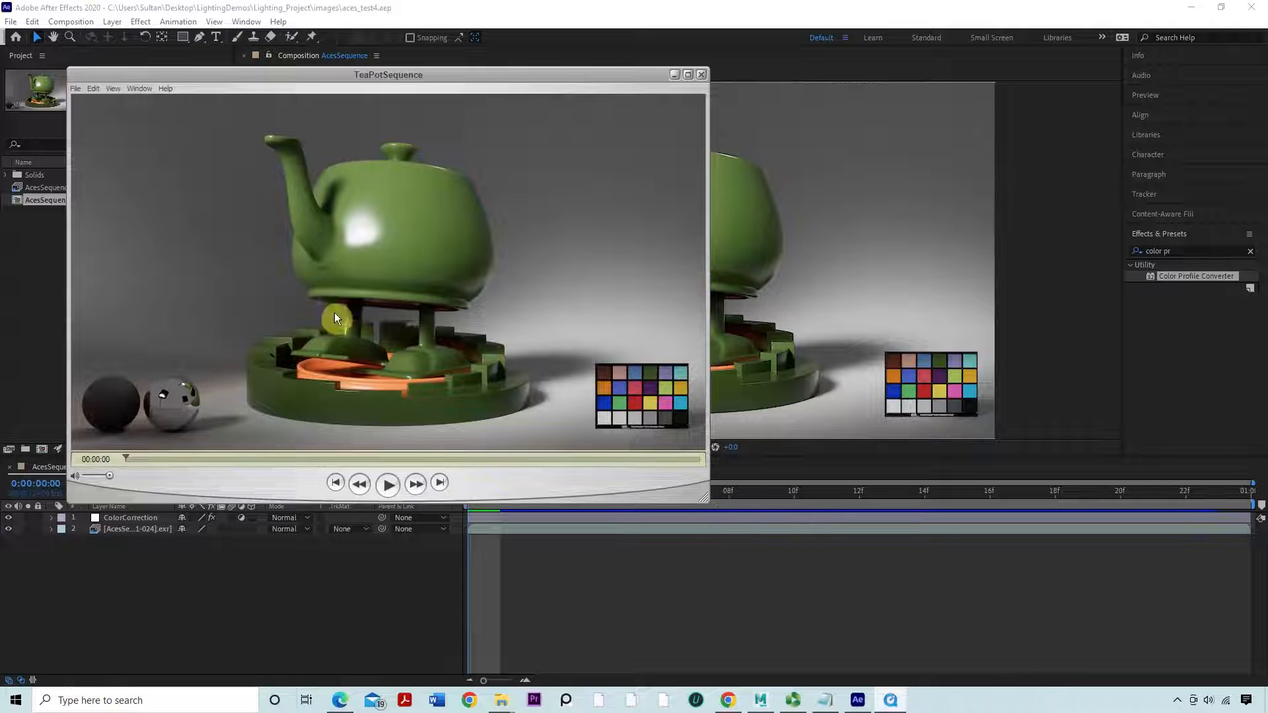
pyautogui.click(761, 699)
pyautogui.moveTo(584, 8); pyautogui.dragTo(881, 493)
pyautogui.moveTo(507, 56); pyautogui.dragTo(1077, 185)
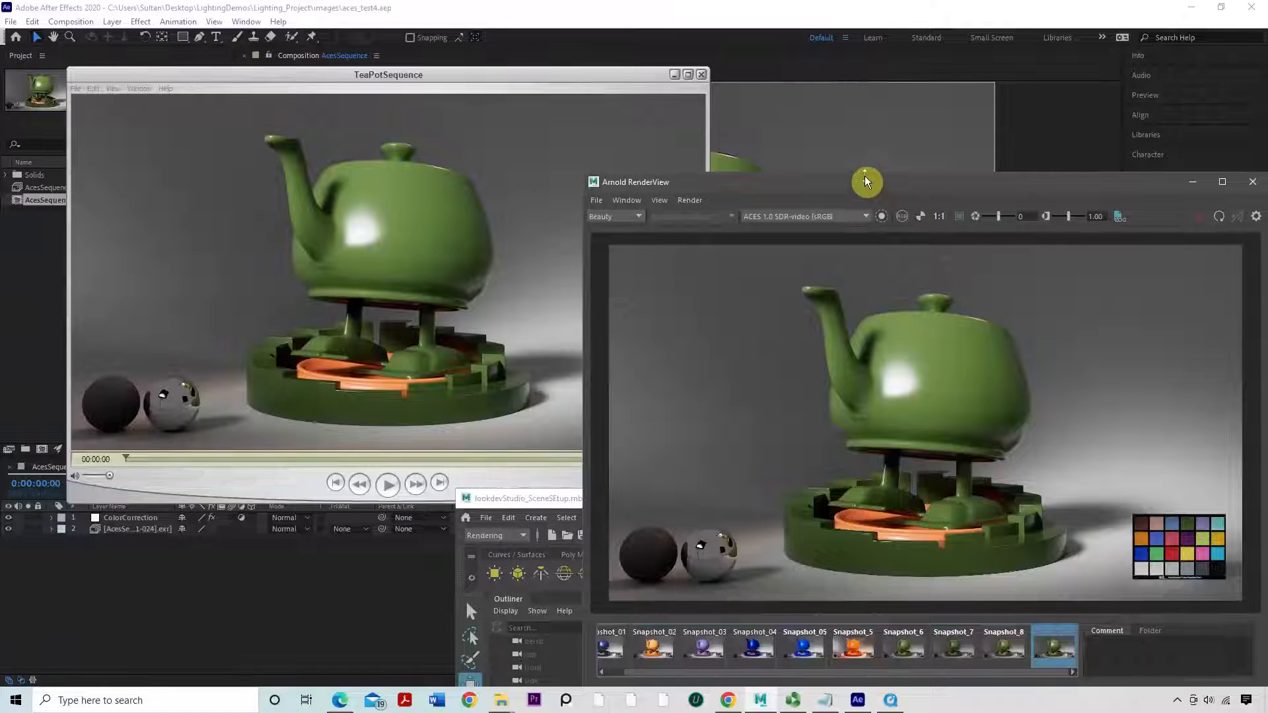
pyautogui.moveTo(877, 192); pyautogui.dragTo(877, 286)
pyautogui.moveTo(849, 215); pyautogui.dragTo(846, 185)
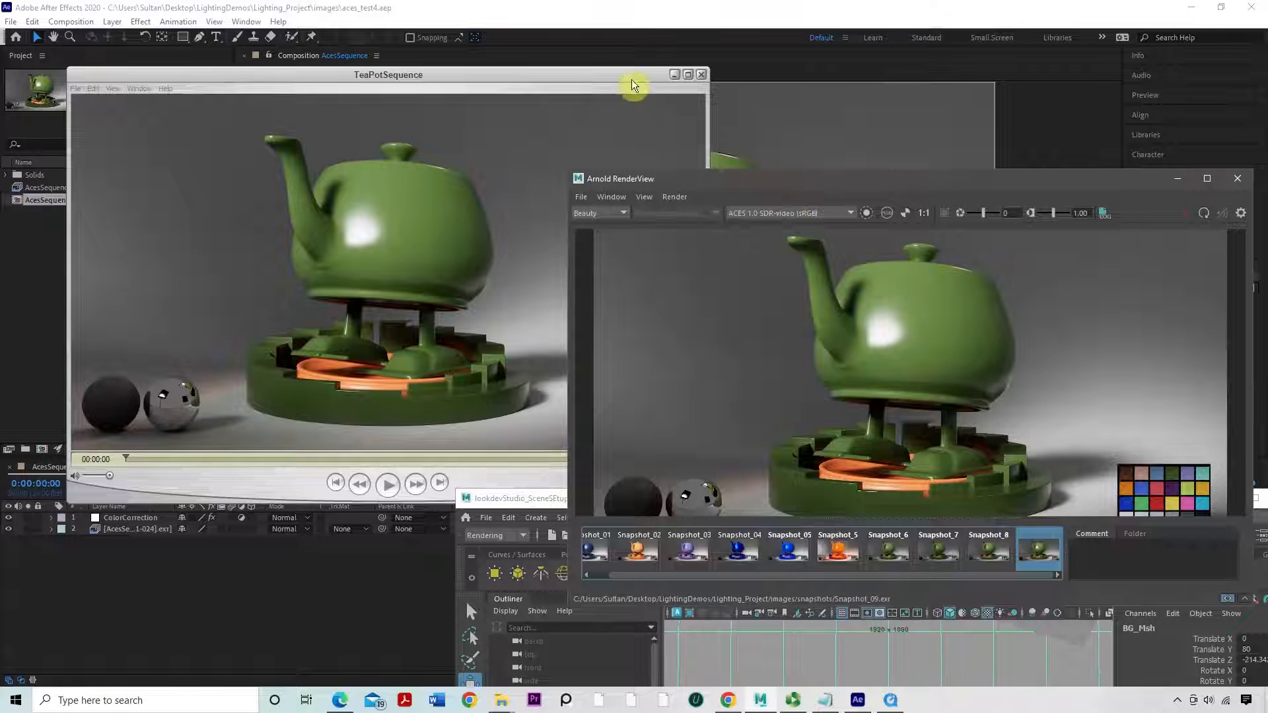
# Rearrange the TeaPotSequence movie and Arnold RenderView windows to compare their teapot colours with the After Effects composition
pyautogui.moveTo(625, 79); pyautogui.dragTo(393, 329)
pyautogui.moveTo(750, 181); pyautogui.dragTo(222, 172)
pyautogui.moveTo(546, 170); pyautogui.dragTo(531, 104)
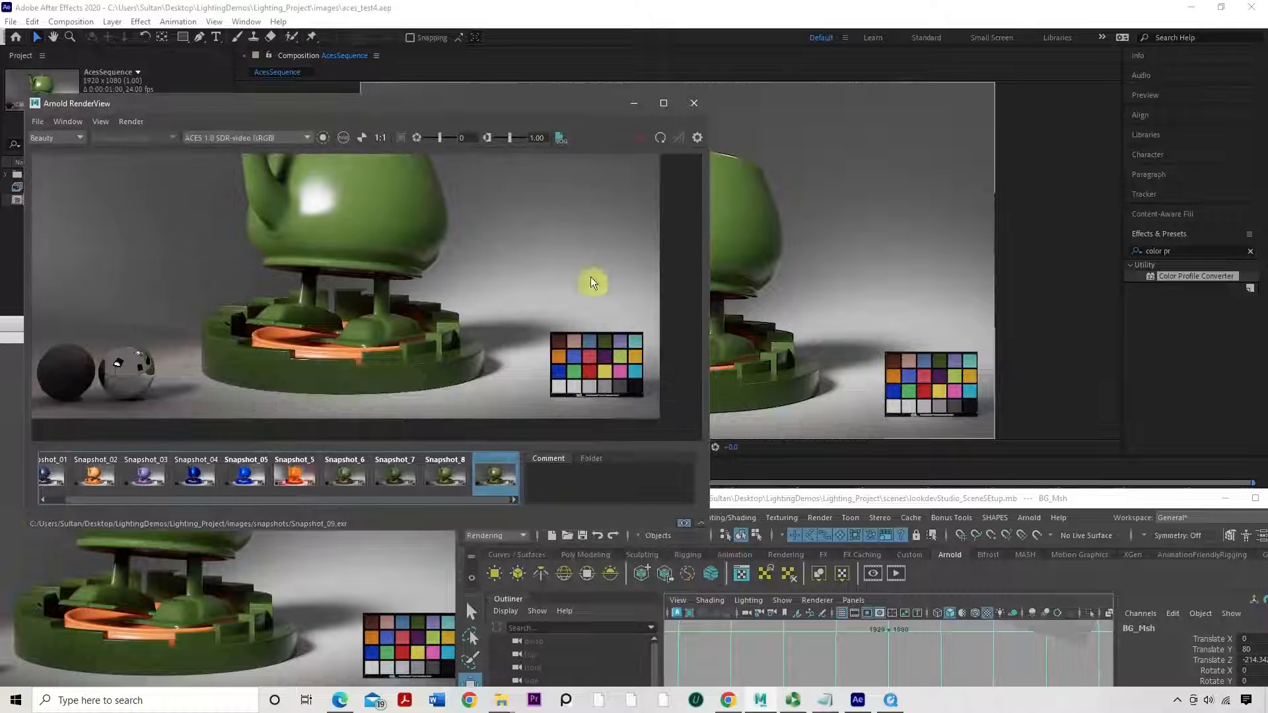
pyautogui.moveTo(450, 243); pyautogui.dragTo(453, 271)
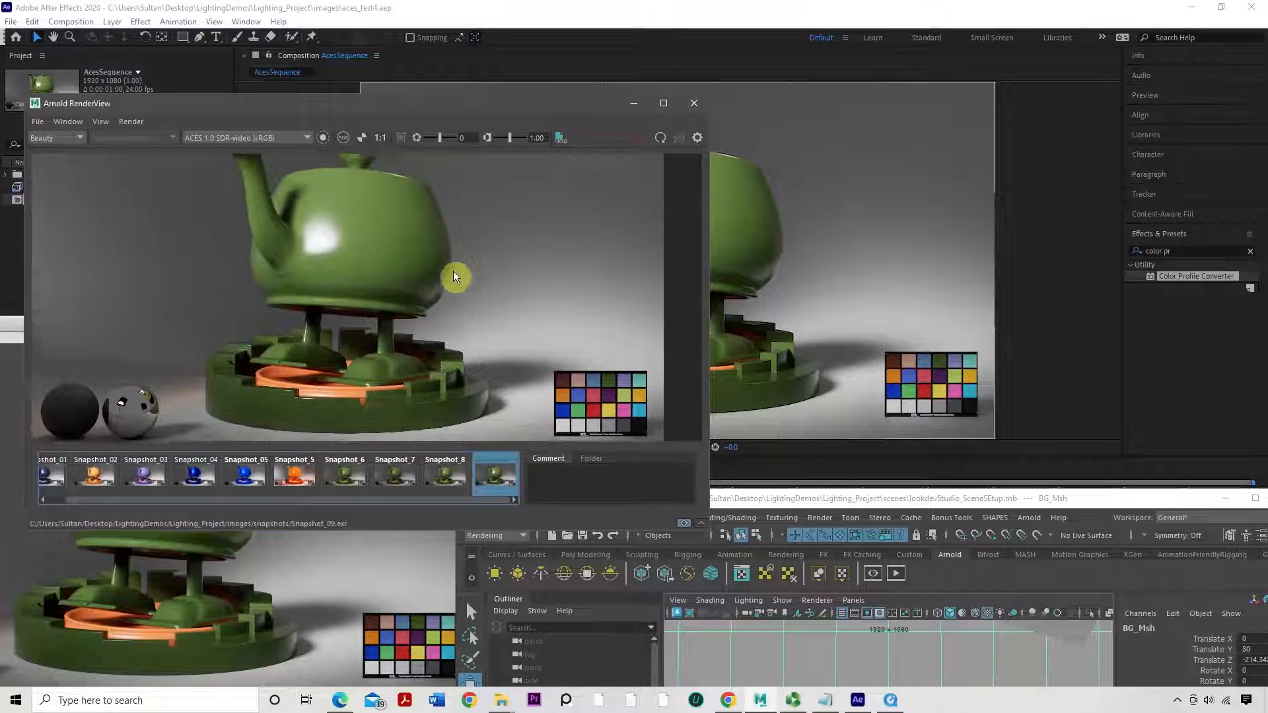
pyautogui.moveTo(588, 100); pyautogui.dragTo(472, 84)
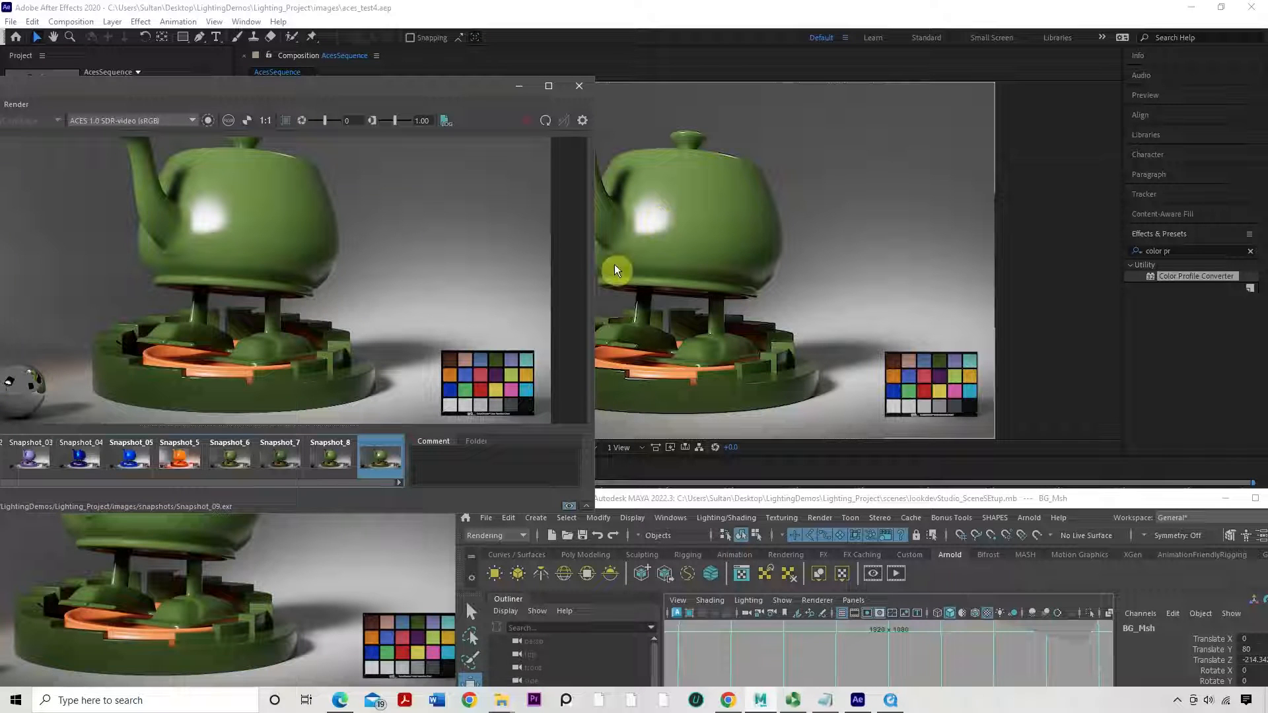
pyautogui.click(370, 533)
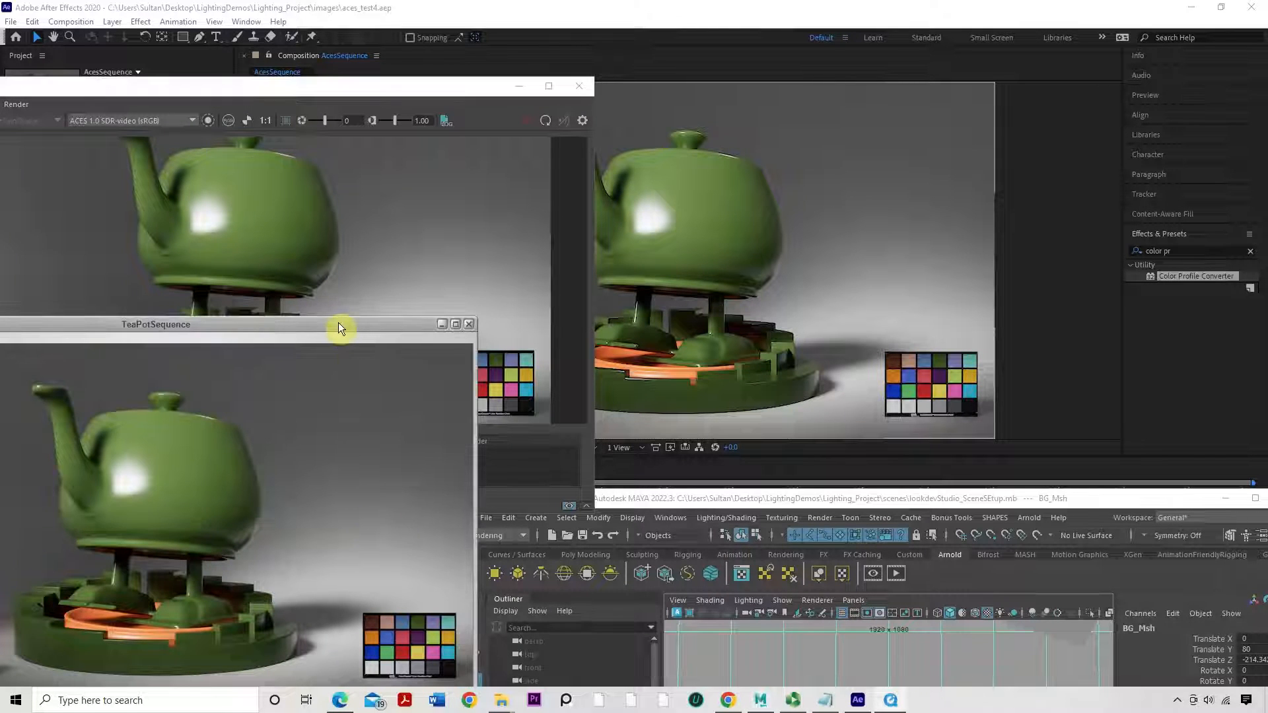
pyautogui.moveTo(338, 322); pyautogui.dragTo(633, 157)
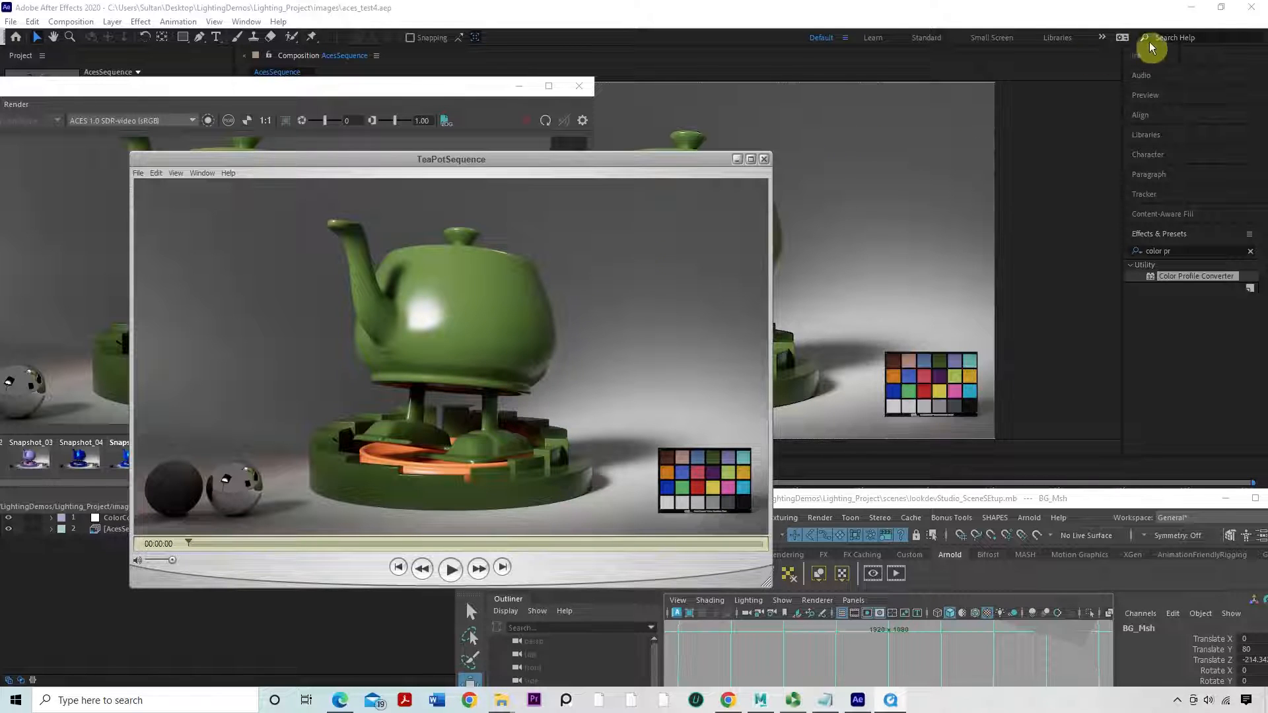
# Minimize After Effects, the Arnold RenderView and the TeaPotSequence movie, and bring Maya back to full screen
pyautogui.click(1191, 8)
pyautogui.click(519, 86)
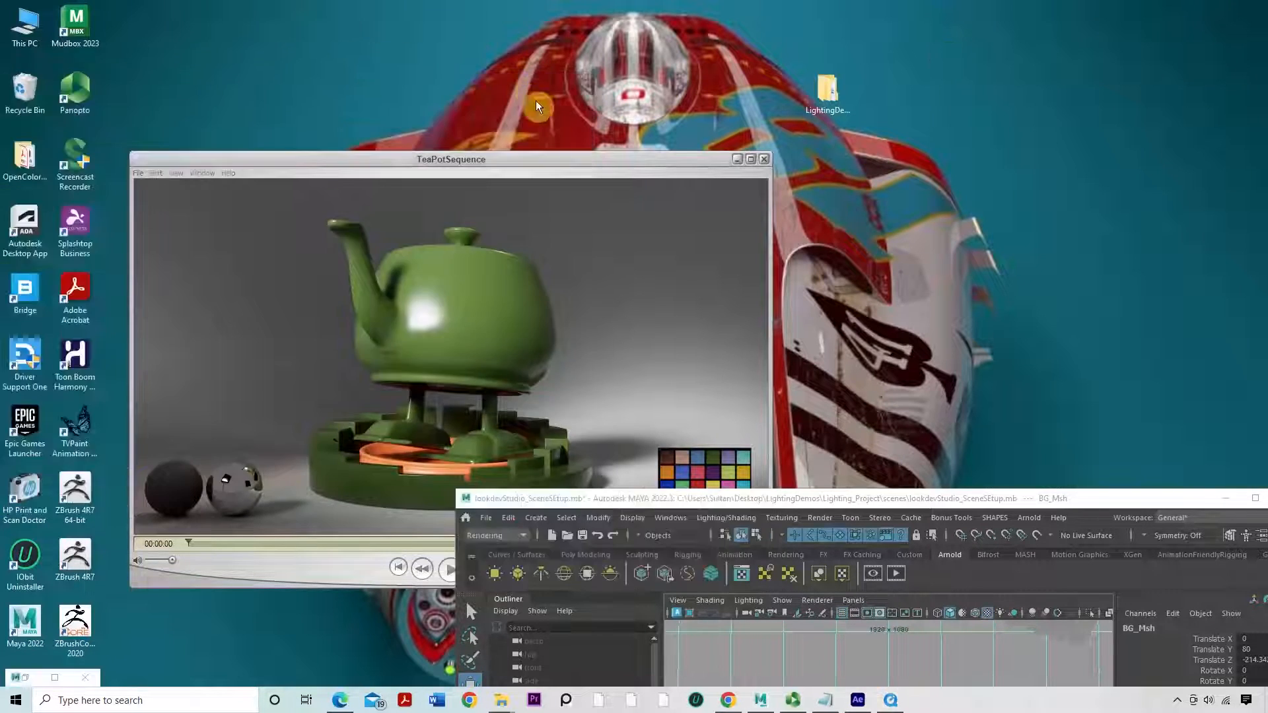
pyautogui.click(733, 162)
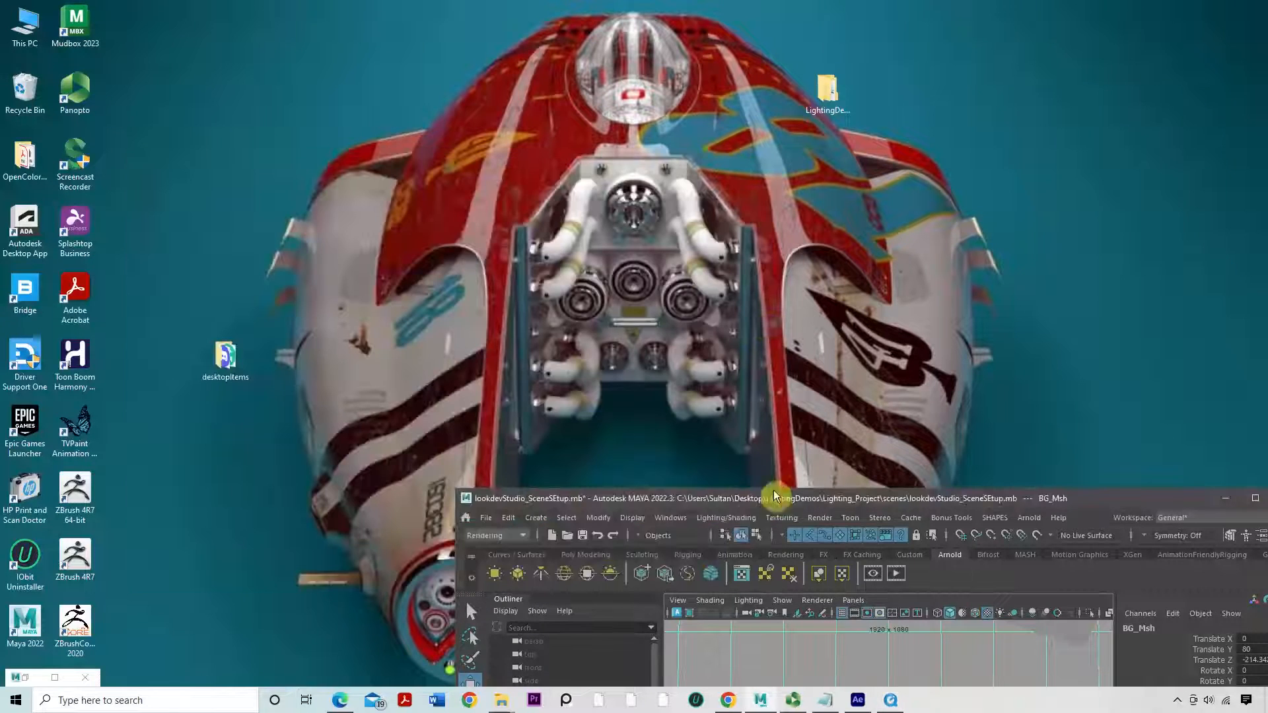
pyautogui.doubleClick(712, 497)
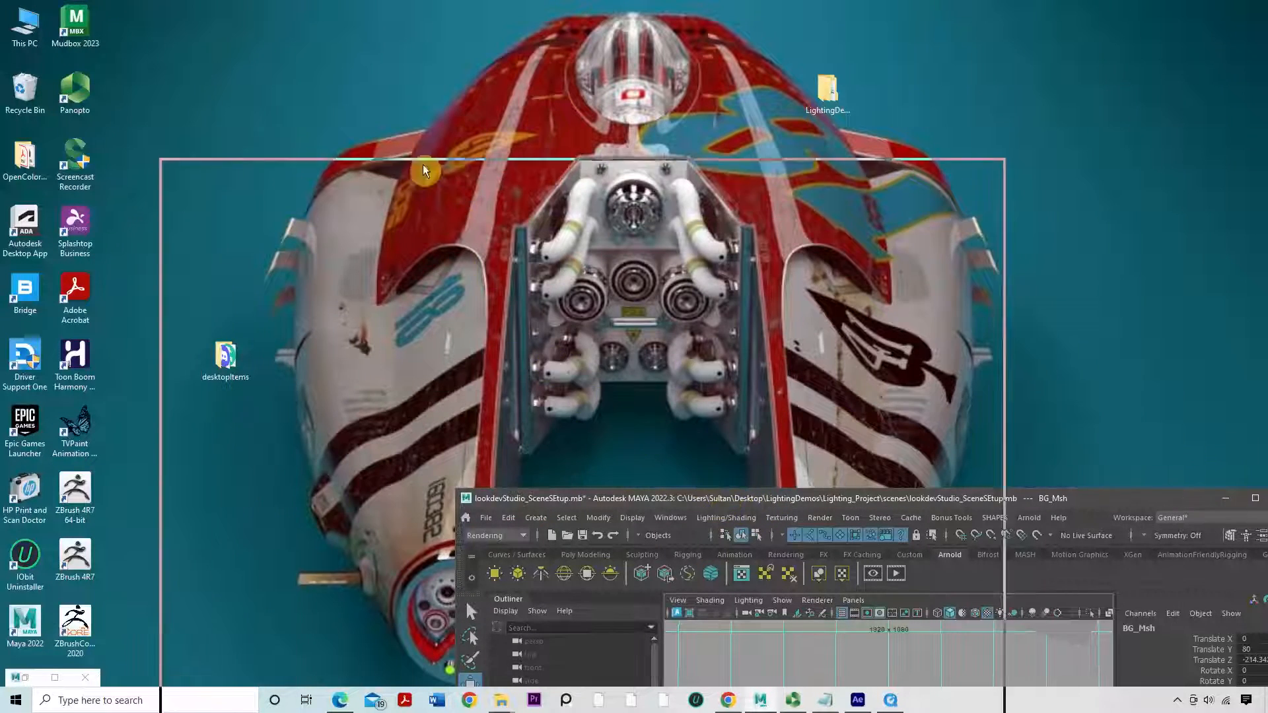
pyautogui.click(961, 169)
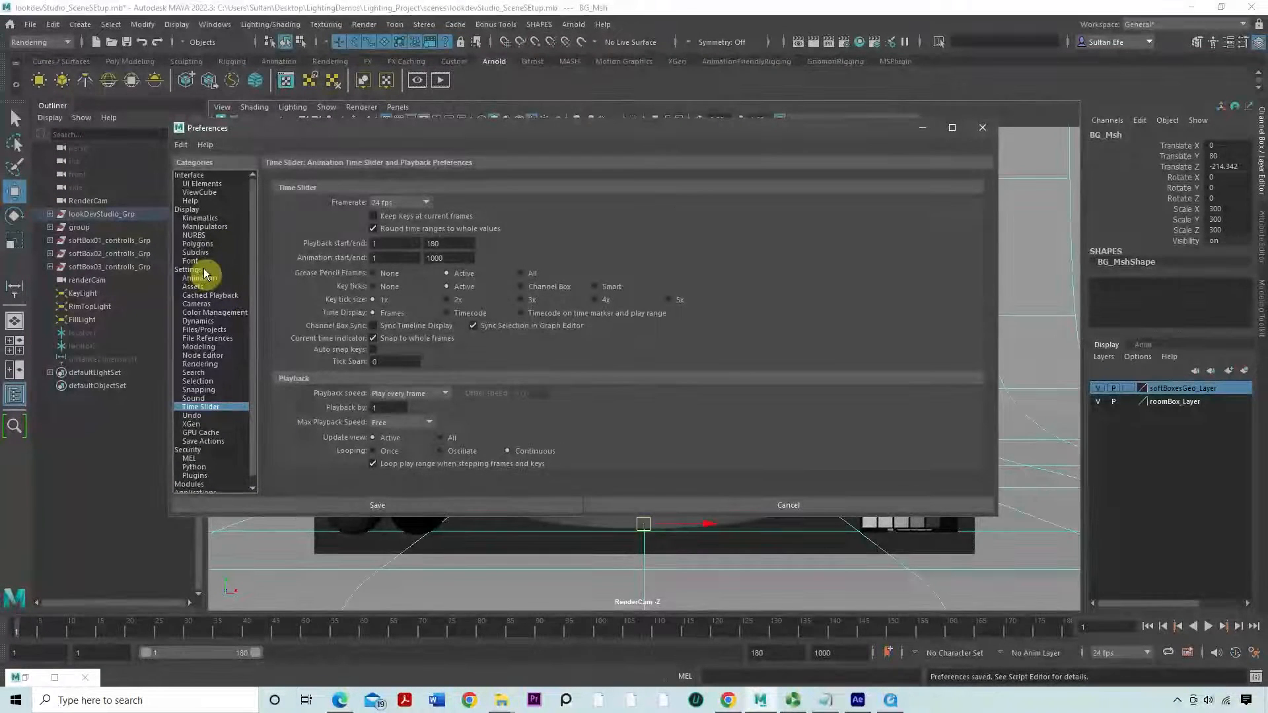
# Examine the Color Management settings in Maya's preferences and restore the minimized Arnold RenderView
pyautogui.click(199, 270)
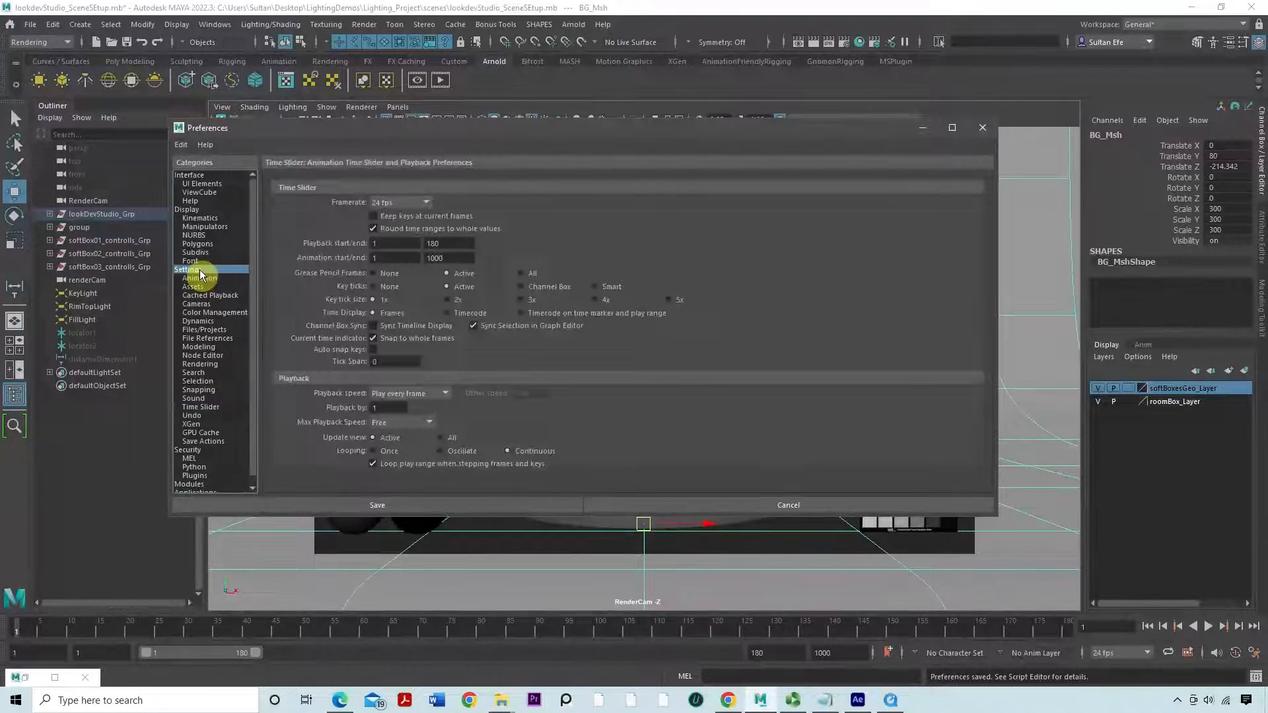
pyautogui.click(213, 313)
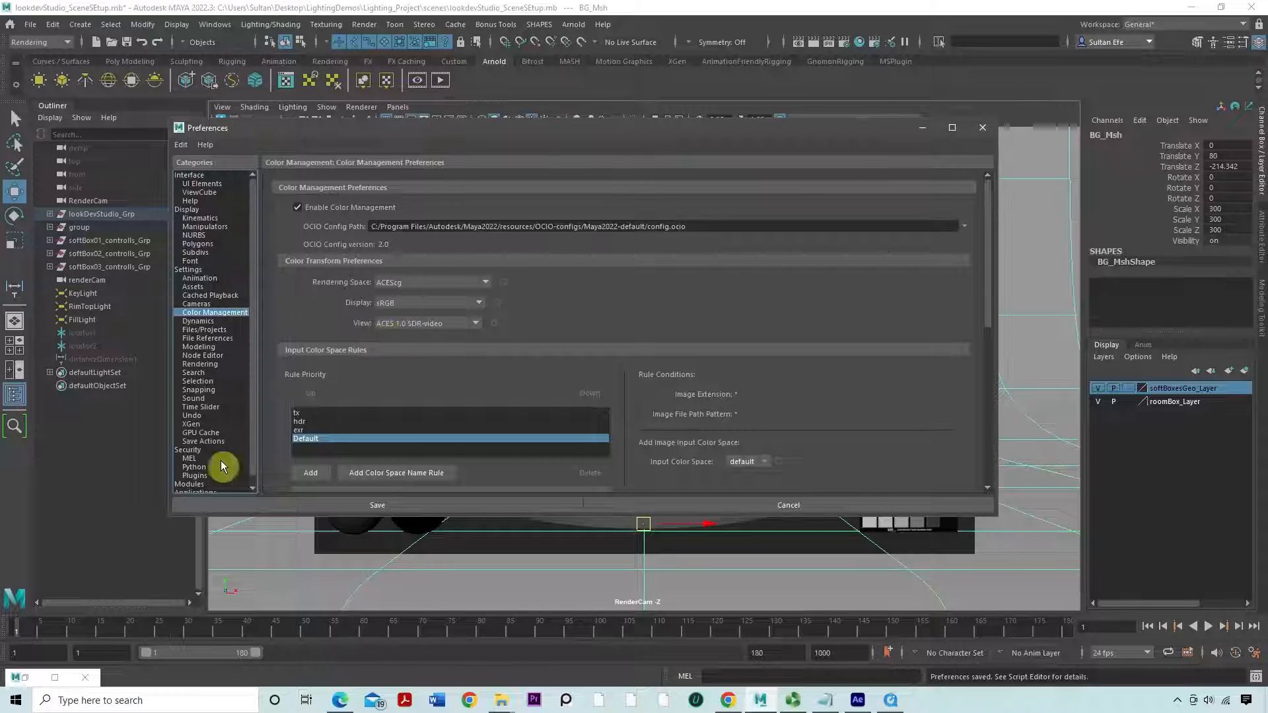
pyautogui.click(24, 678)
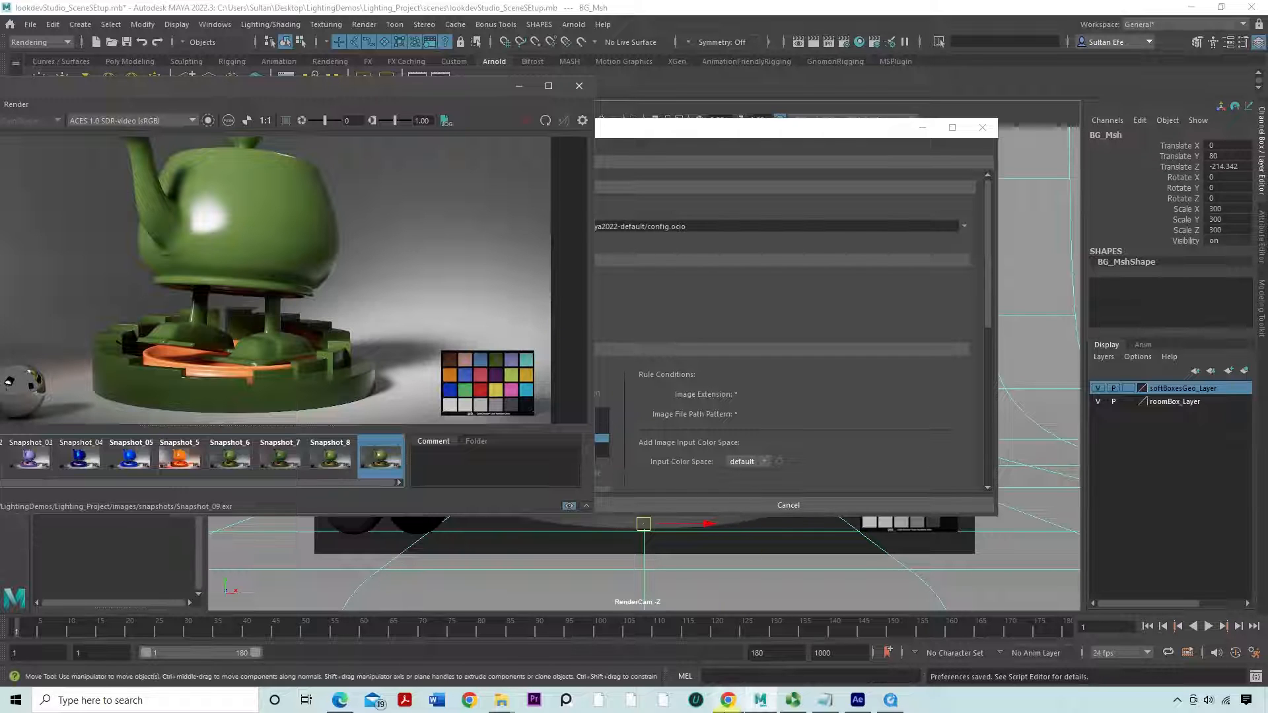
# Switch to Chrome and show the plug-in download links in the fnord software blog post on OpenColorIO for After Effects
pyautogui.click(737, 665)
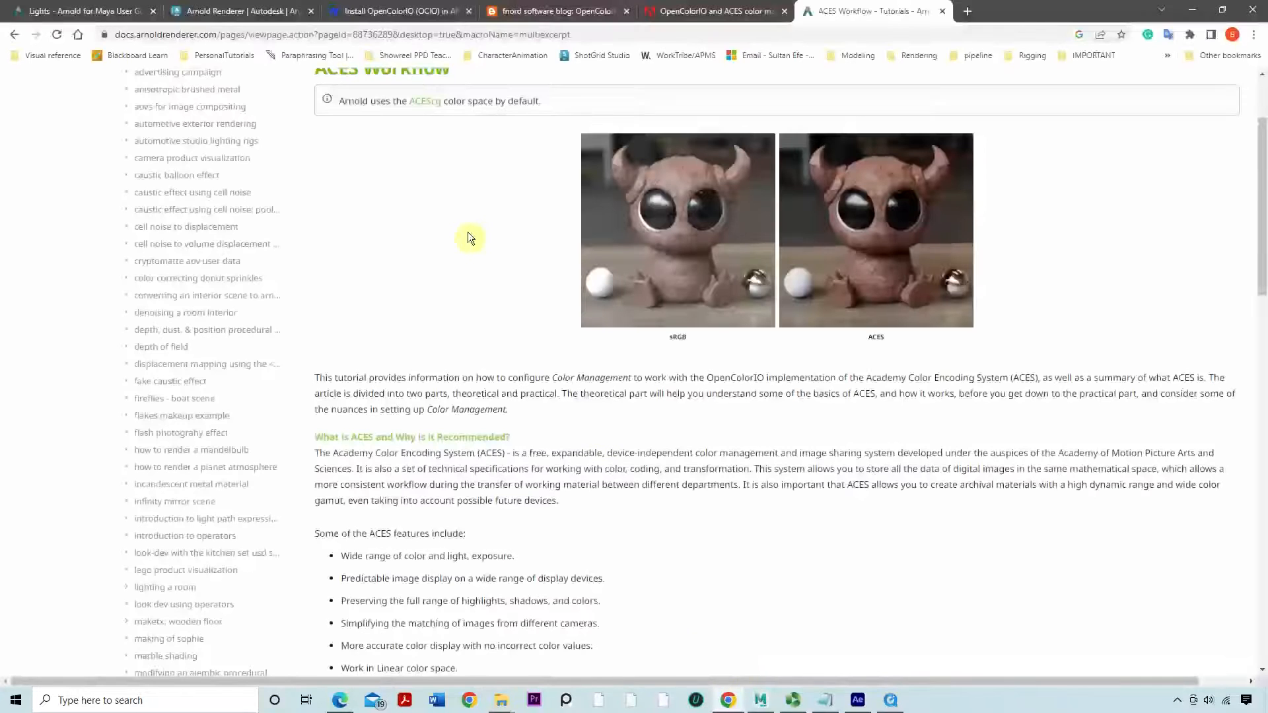
pyautogui.click(525, 14)
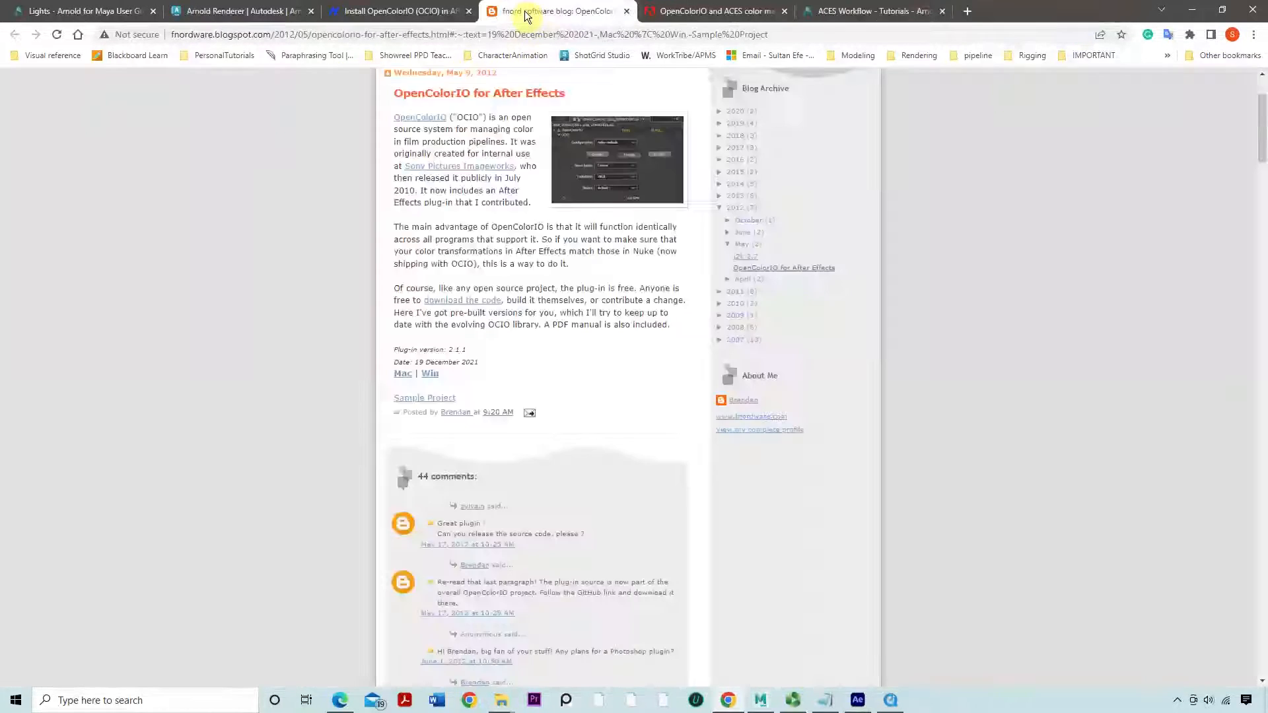
pyautogui.scroll(2, 516, 224)
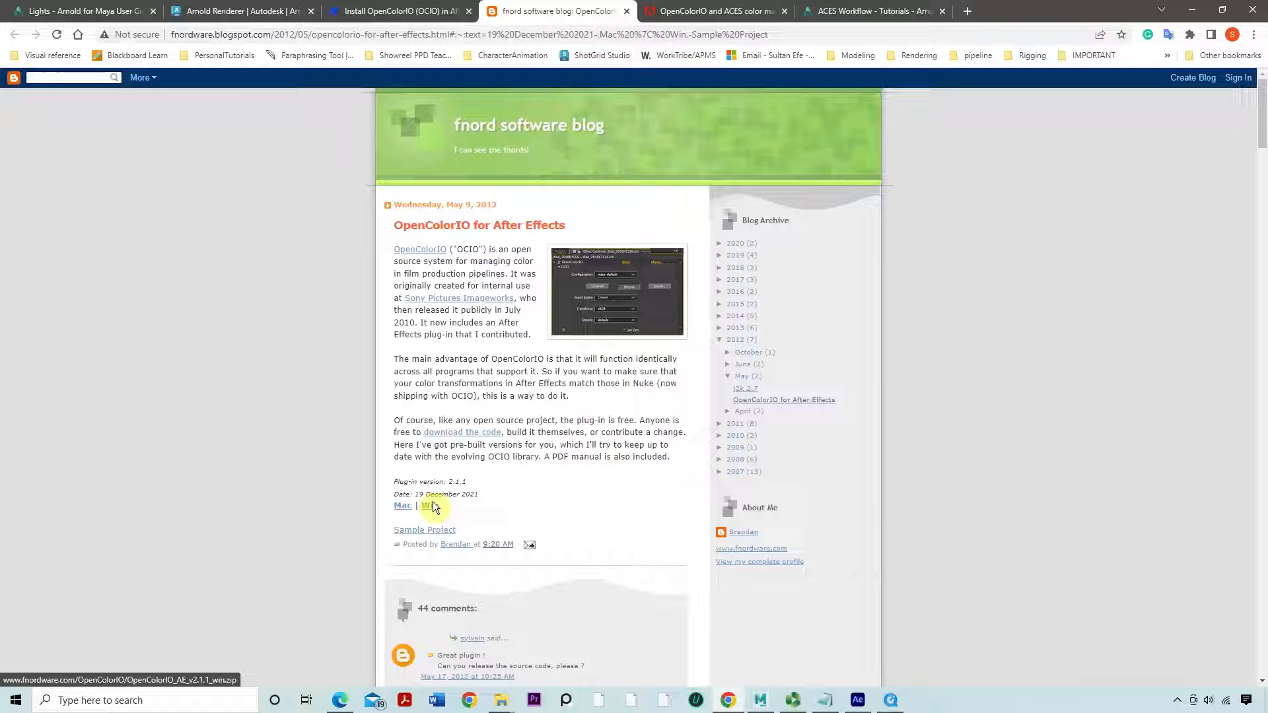
# Switch to File Explorer and open the OpenColorPlugin folder on the Desktop
pyautogui.click(500, 701)
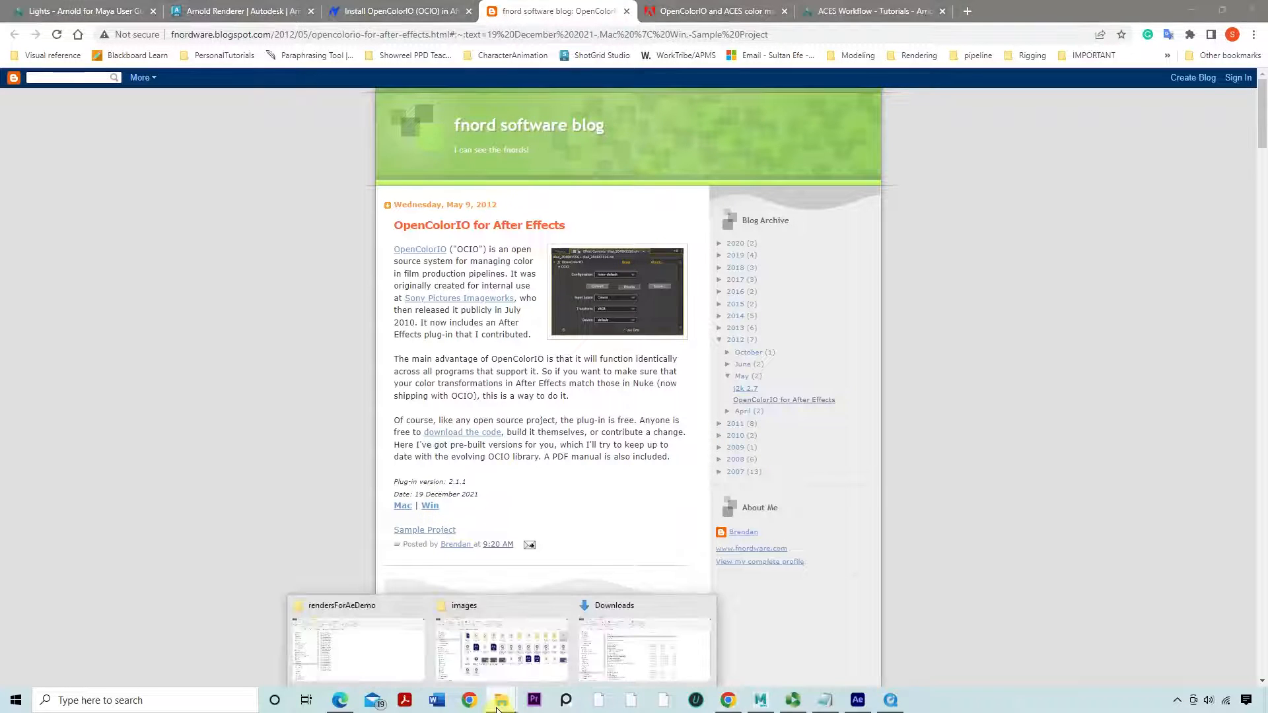
pyautogui.click(485, 660)
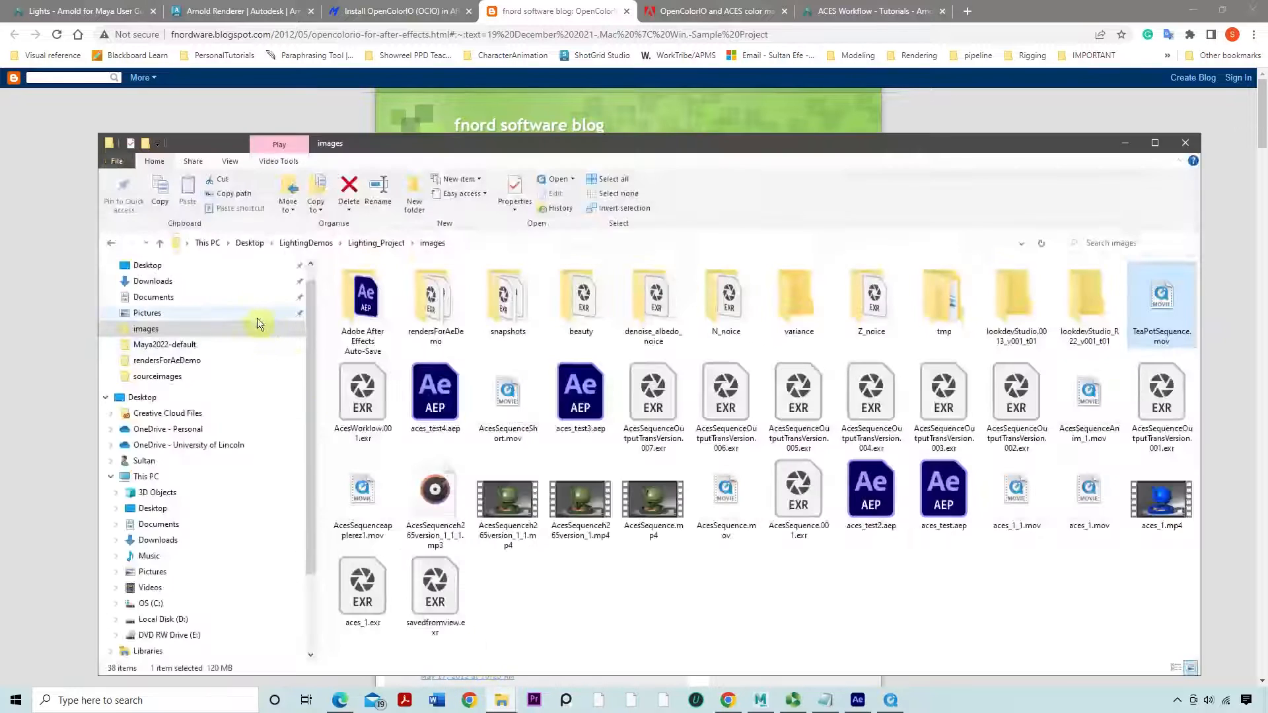
pyautogui.click(213, 298)
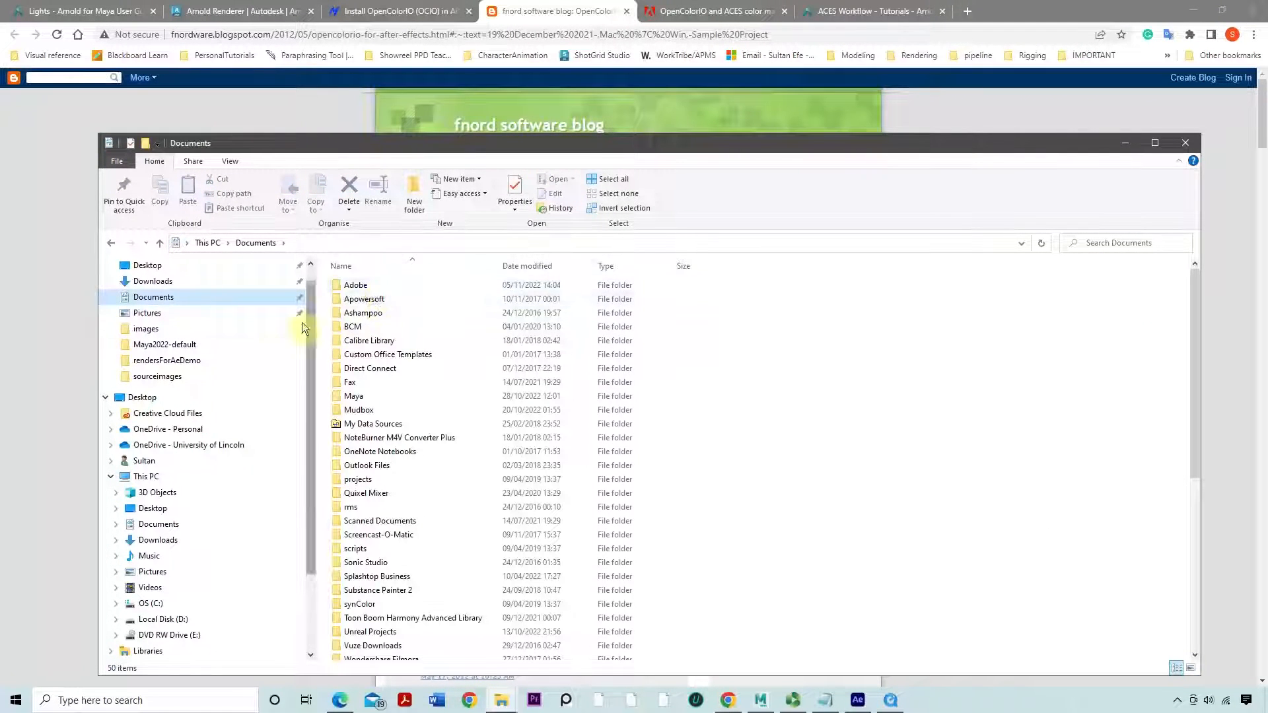
pyautogui.click(228, 266)
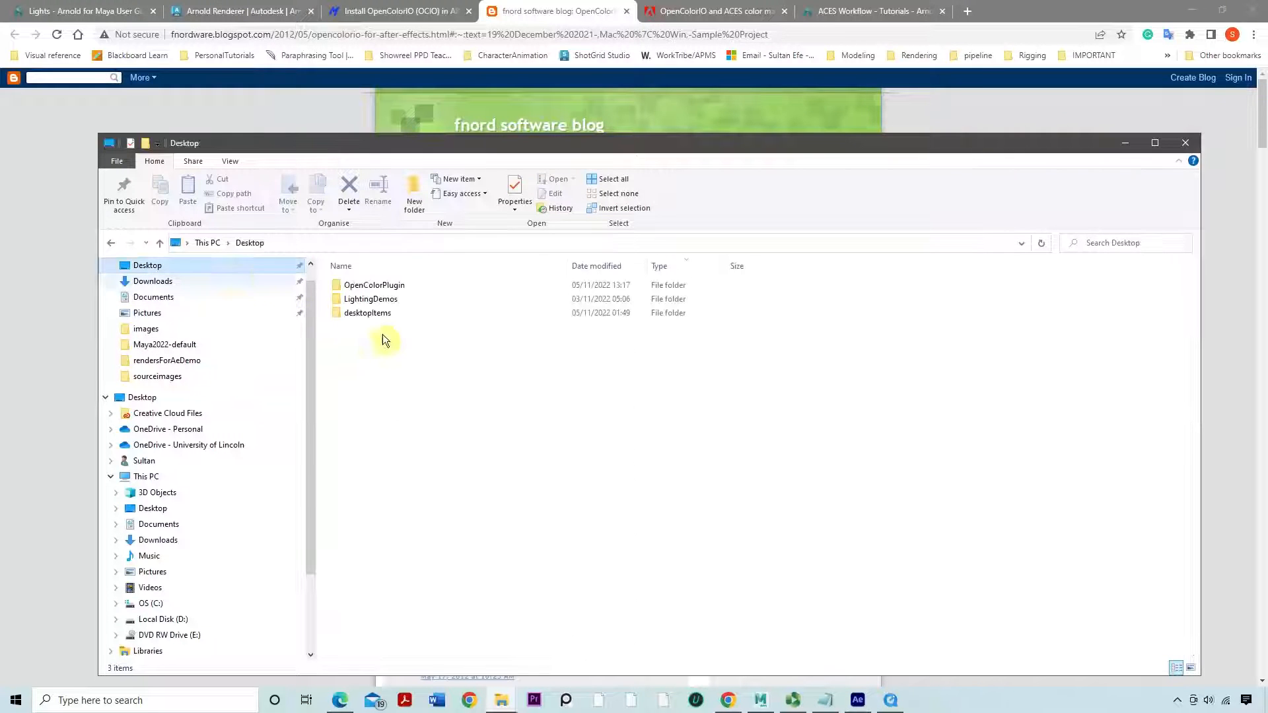
pyautogui.doubleClick(382, 285)
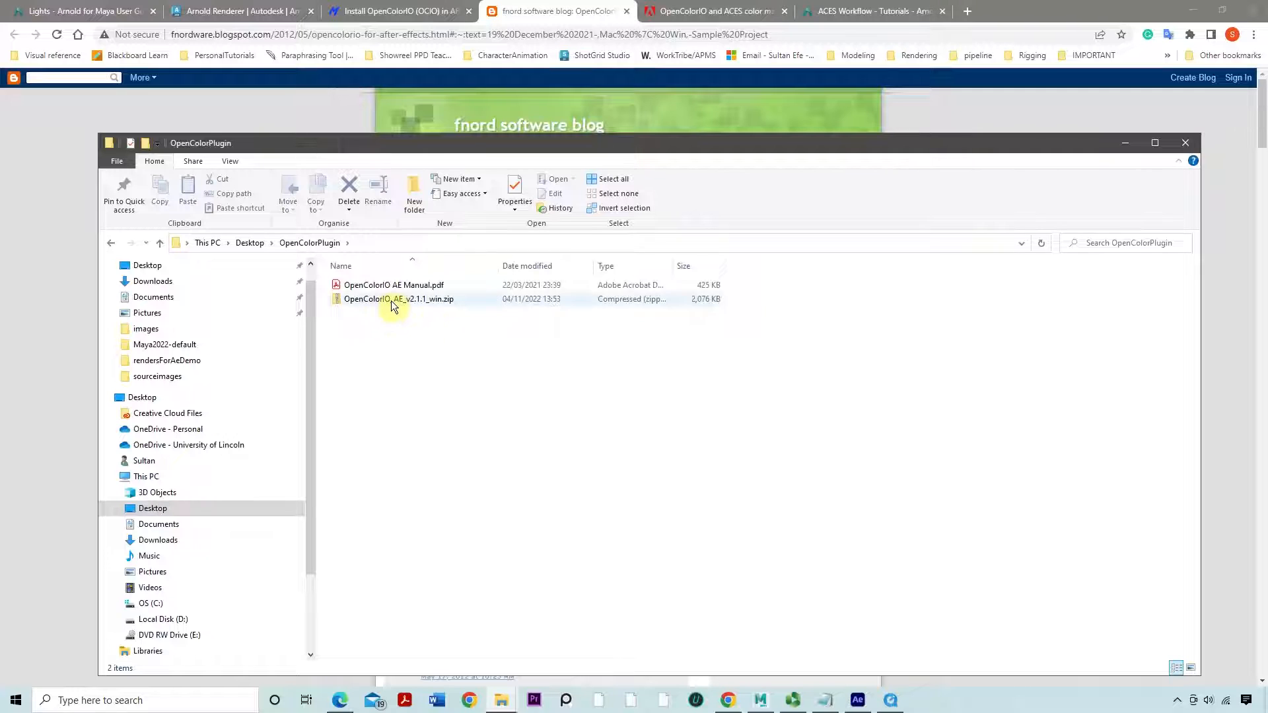
# Extract OpenColorIO_AE_v2.1.1_win.zip into its current folder with 7-Zip, replacing all existing files
pyautogui.click(391, 300)
pyautogui.rightClick(391, 300)
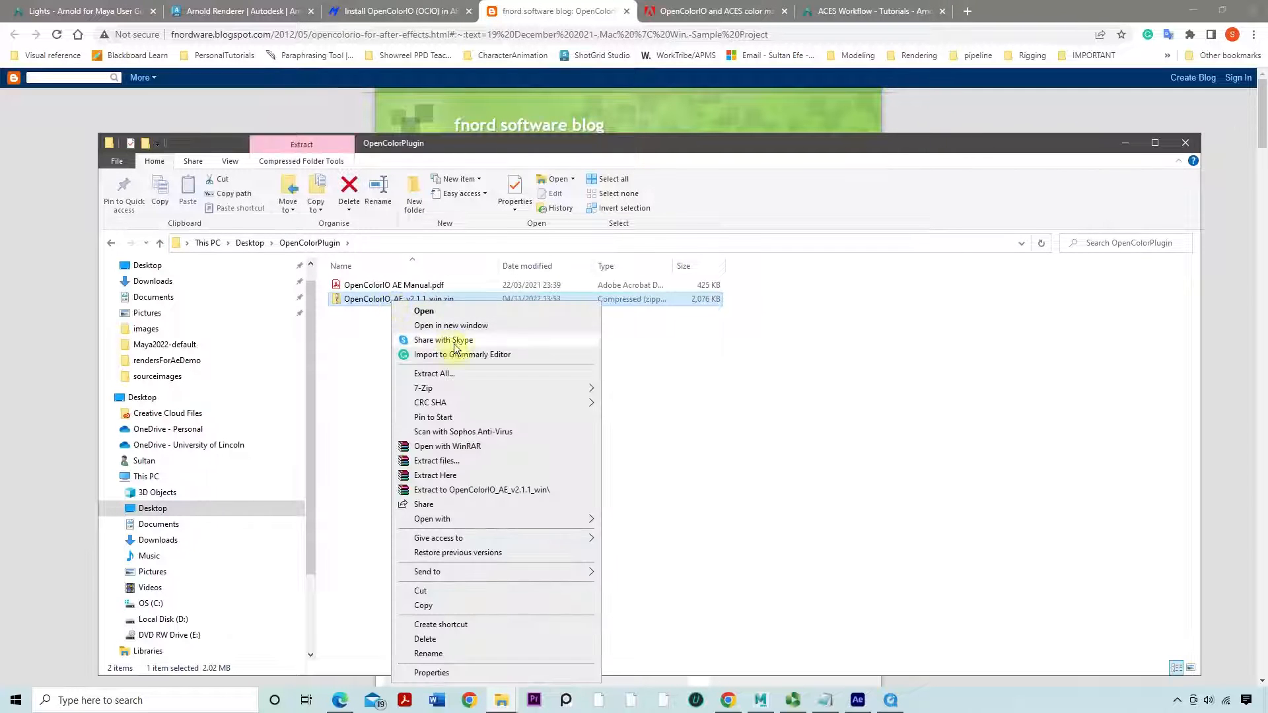
pyautogui.moveTo(486, 391)
pyautogui.click(637, 433)
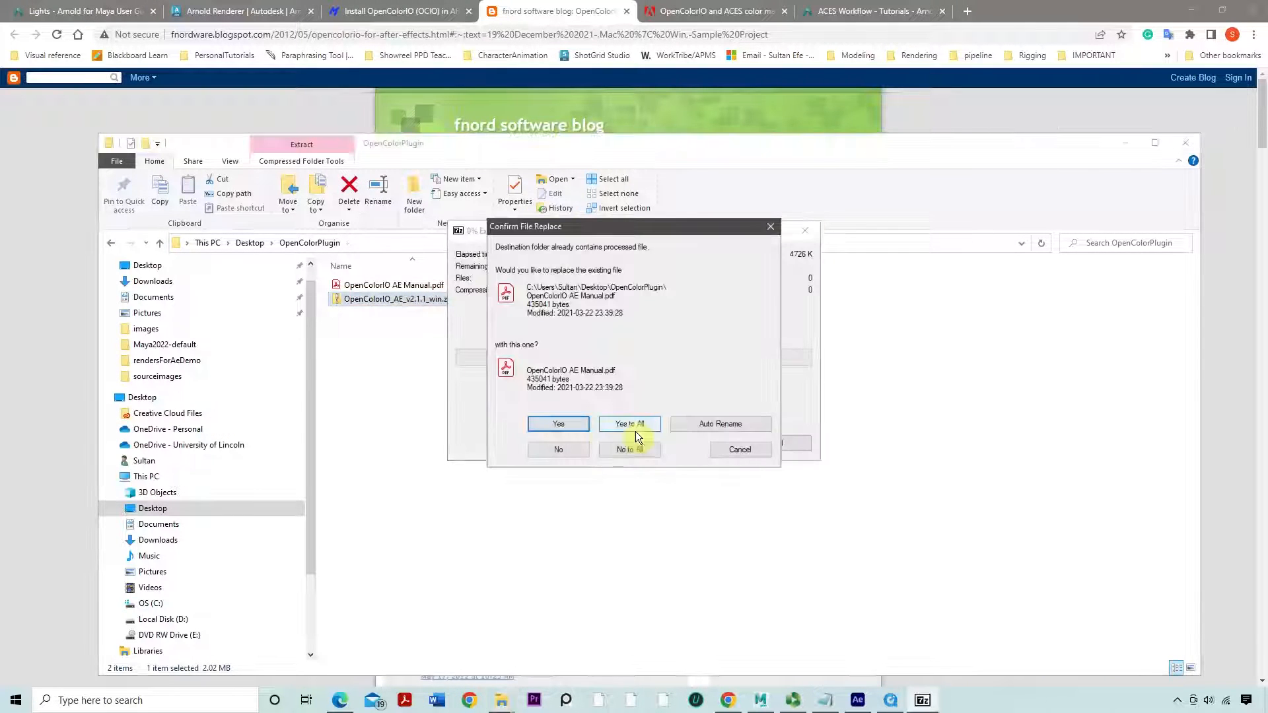
pyautogui.click(609, 430)
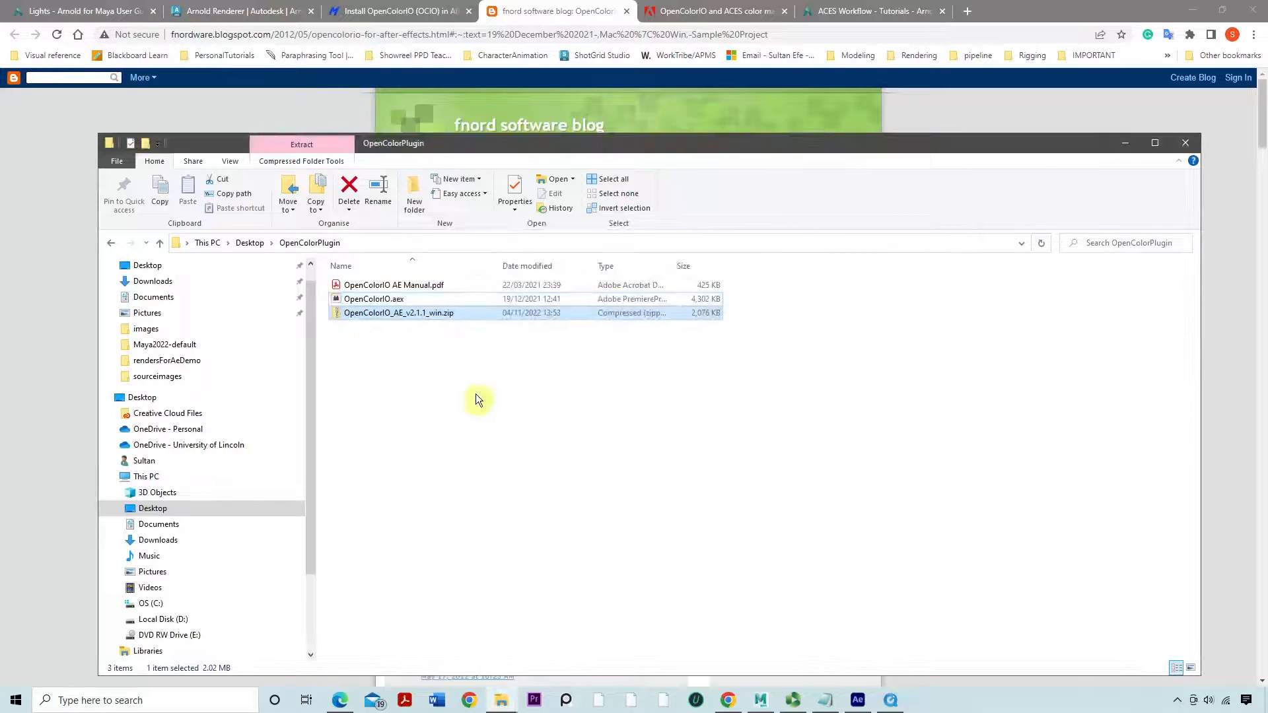
# Cut OpenColorIO.aex from the OpenColorPlugin folder and open the Adobe folder in Program Files on drive C
pyautogui.rightClick(385, 299)
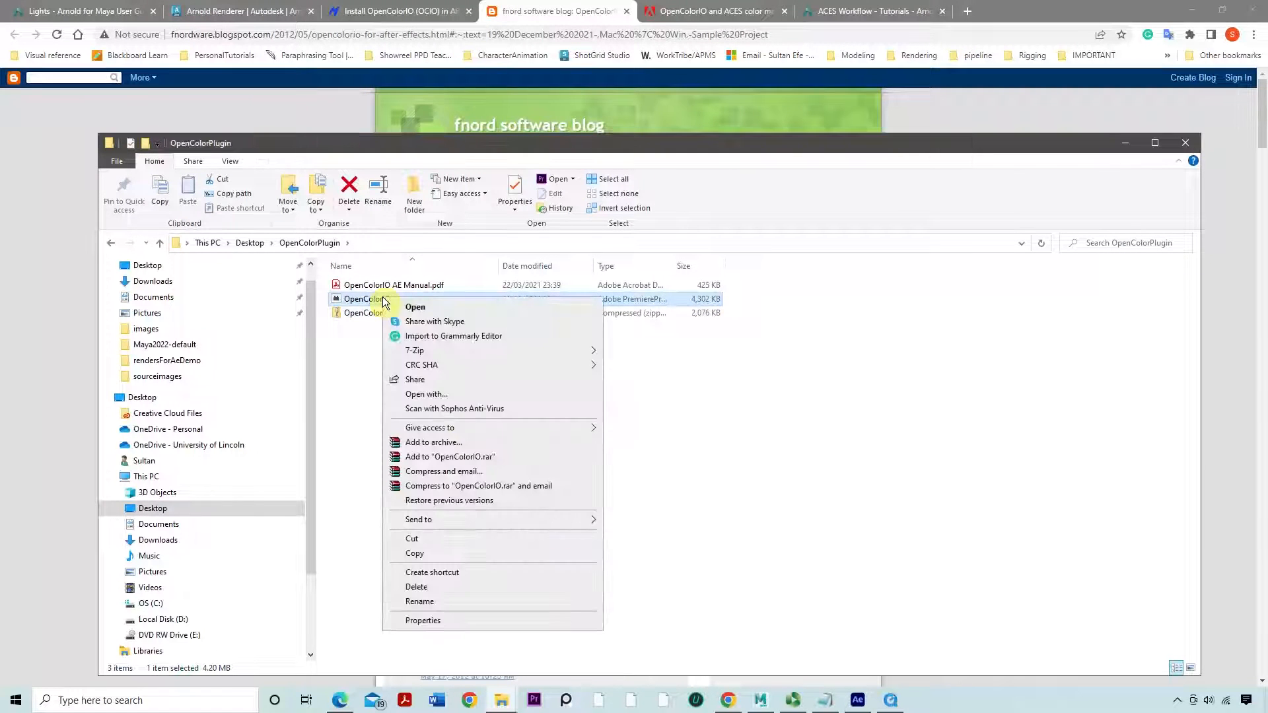
pyautogui.click(436, 538)
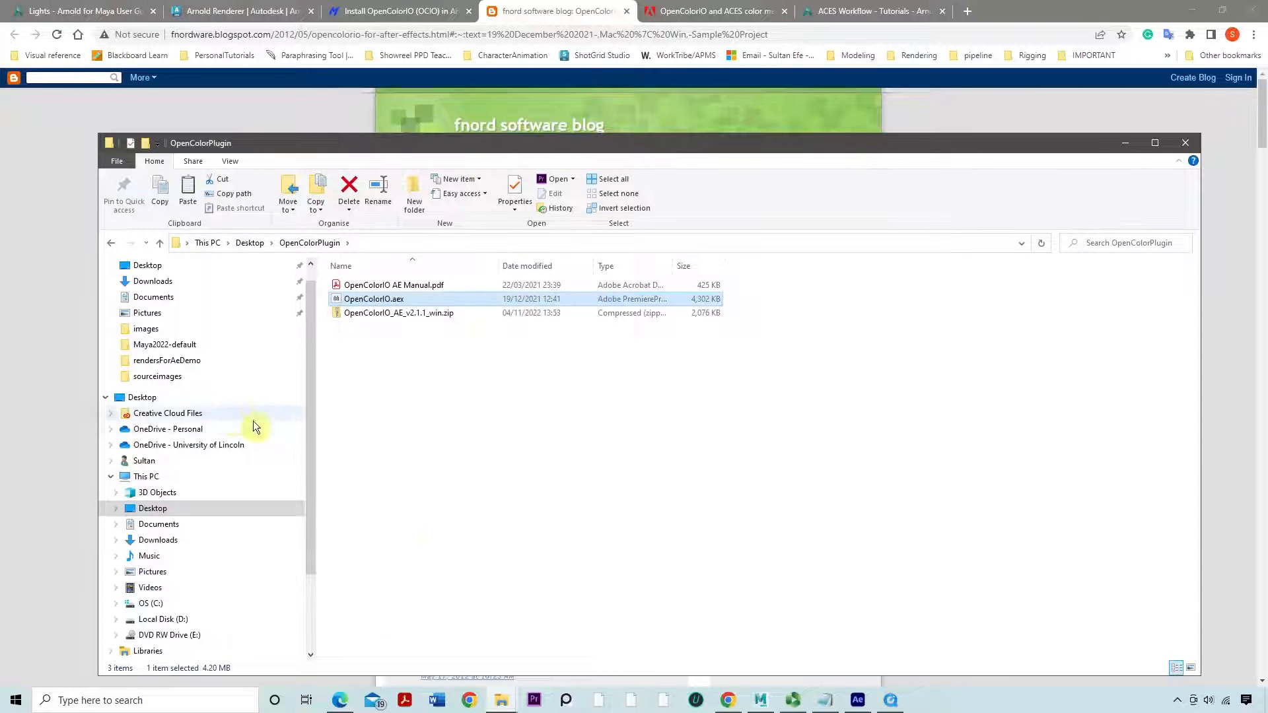
pyautogui.click(199, 476)
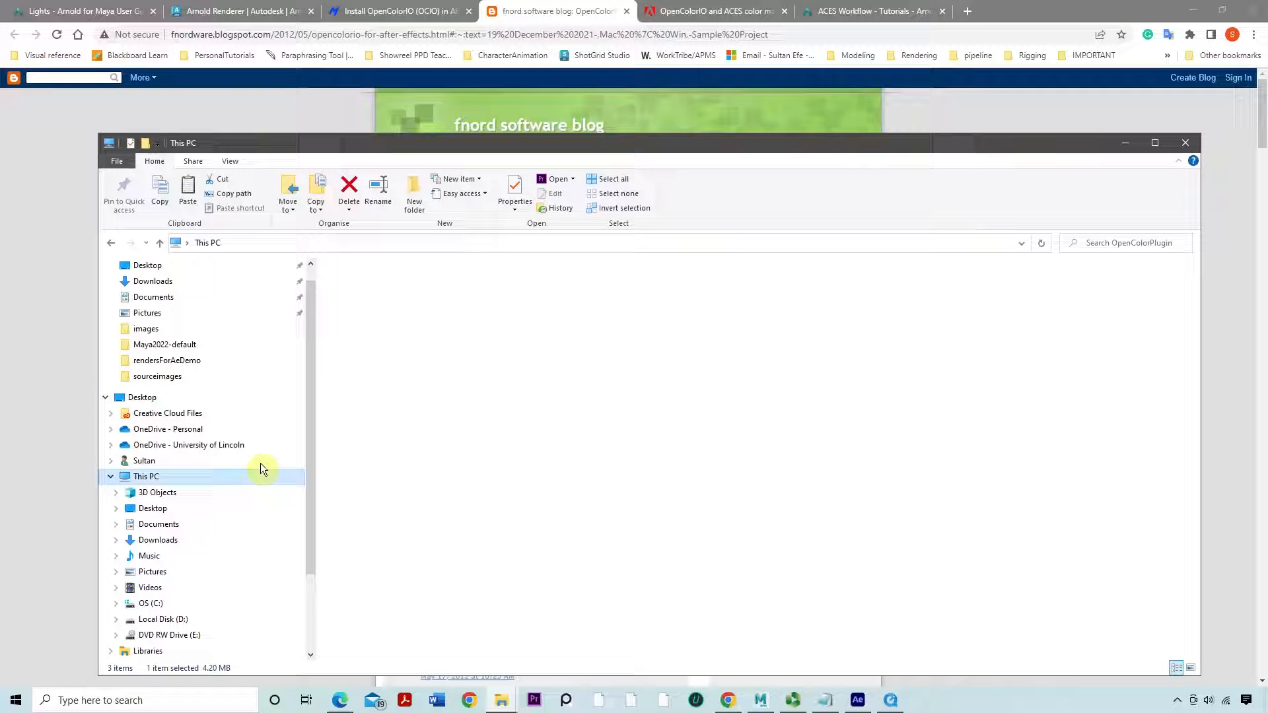
pyautogui.doubleClick(415, 387)
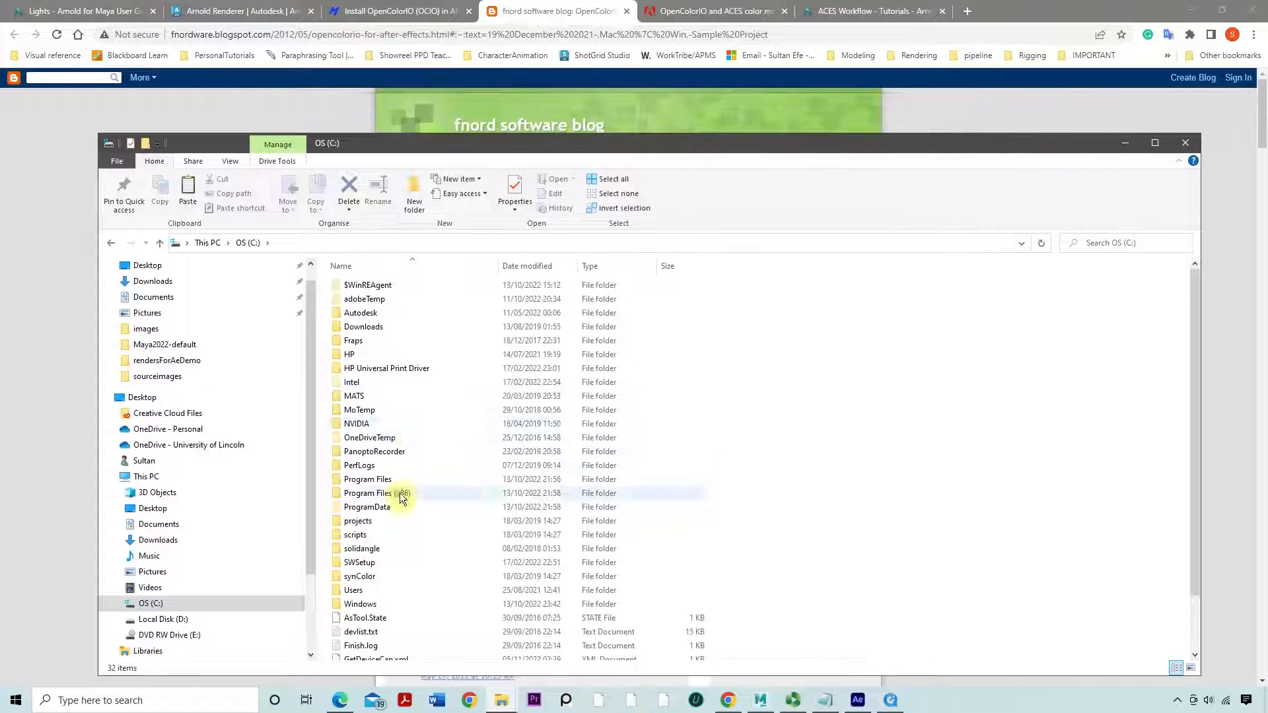
pyautogui.doubleClick(394, 481)
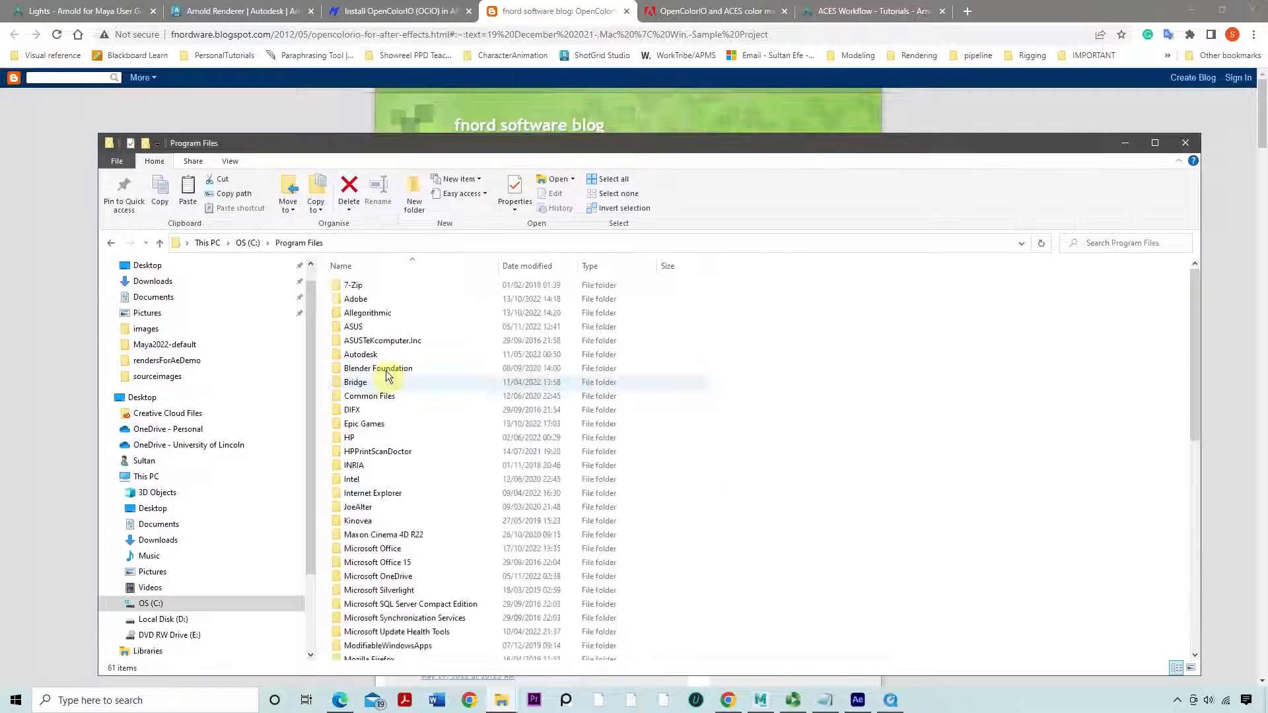
pyautogui.doubleClick(380, 301)
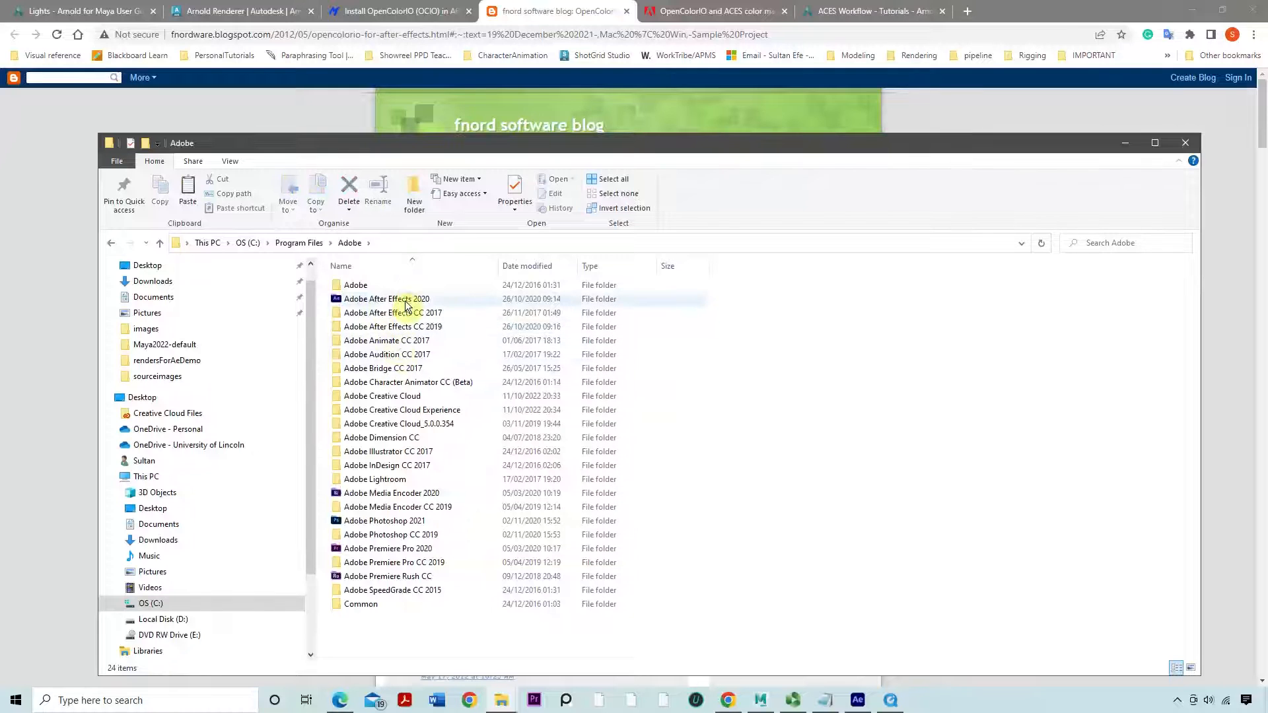
# Open the Plug-ins folder inside the Support Files of Adobe After Effects 2020
pyautogui.click(405, 305)
pyautogui.doubleClick(404, 301)
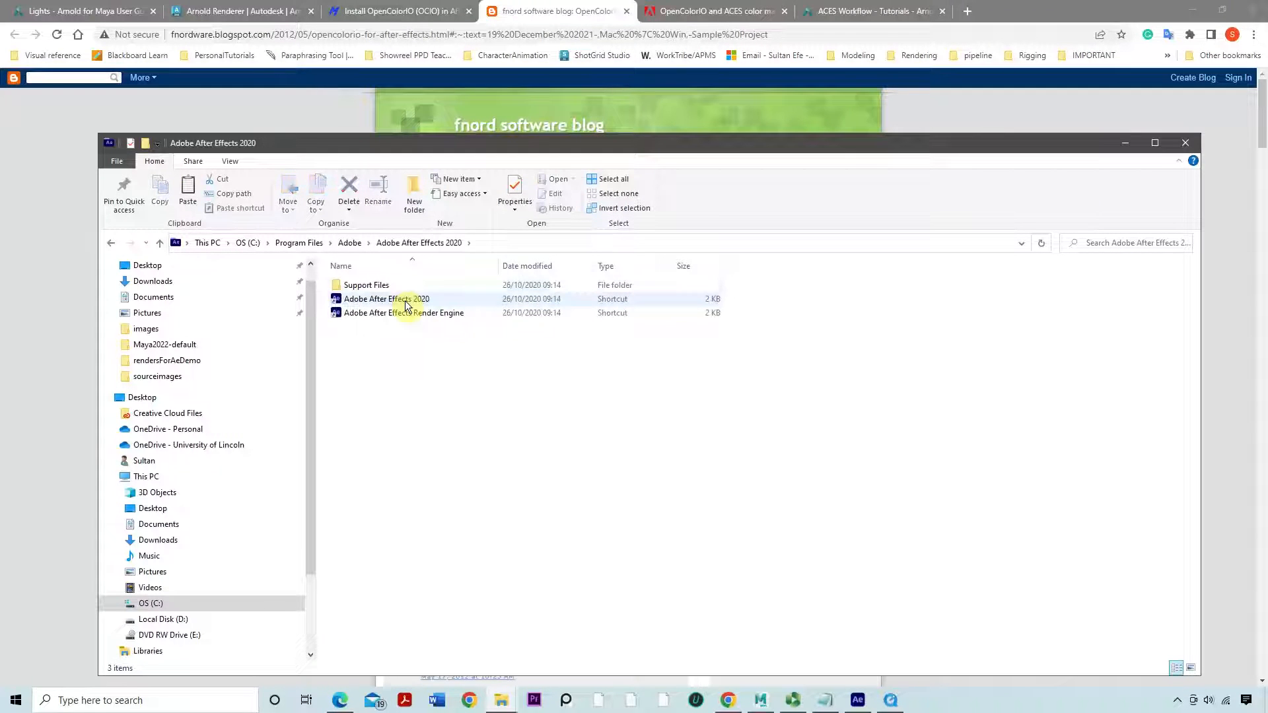
pyautogui.click(400, 288)
pyautogui.doubleClick(399, 286)
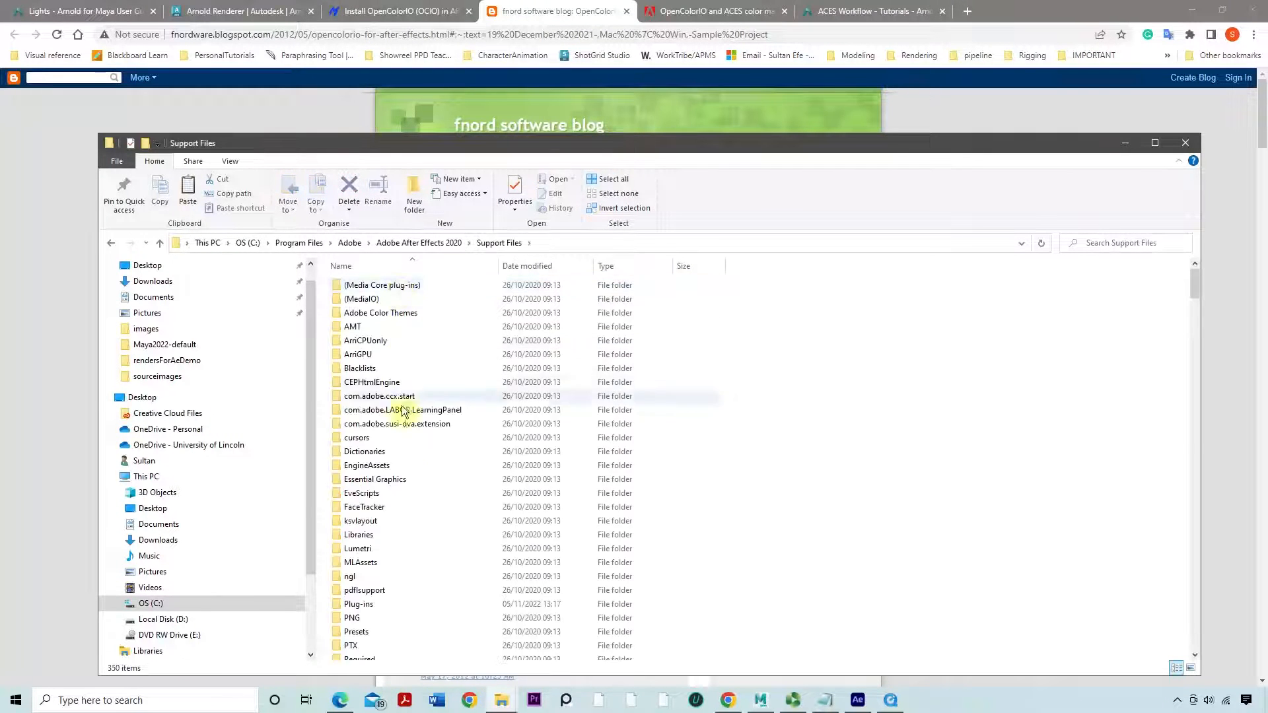
pyautogui.click(406, 603)
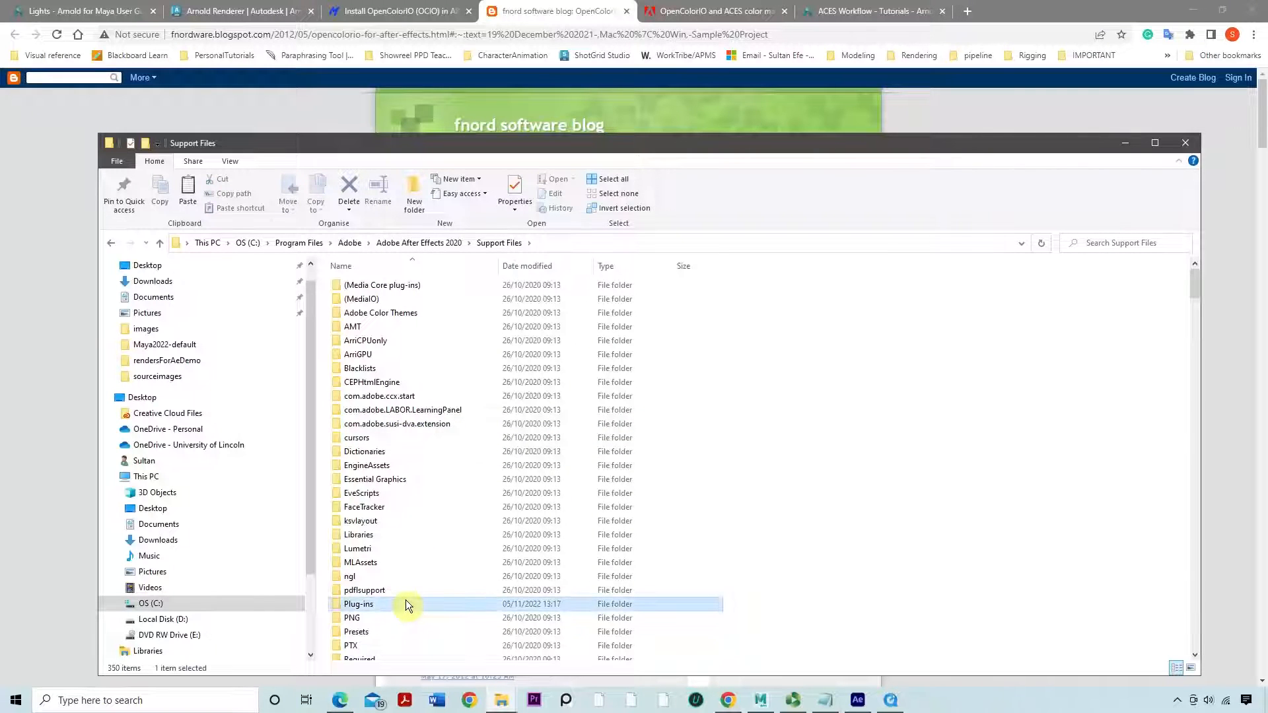
pyautogui.doubleClick(406, 603)
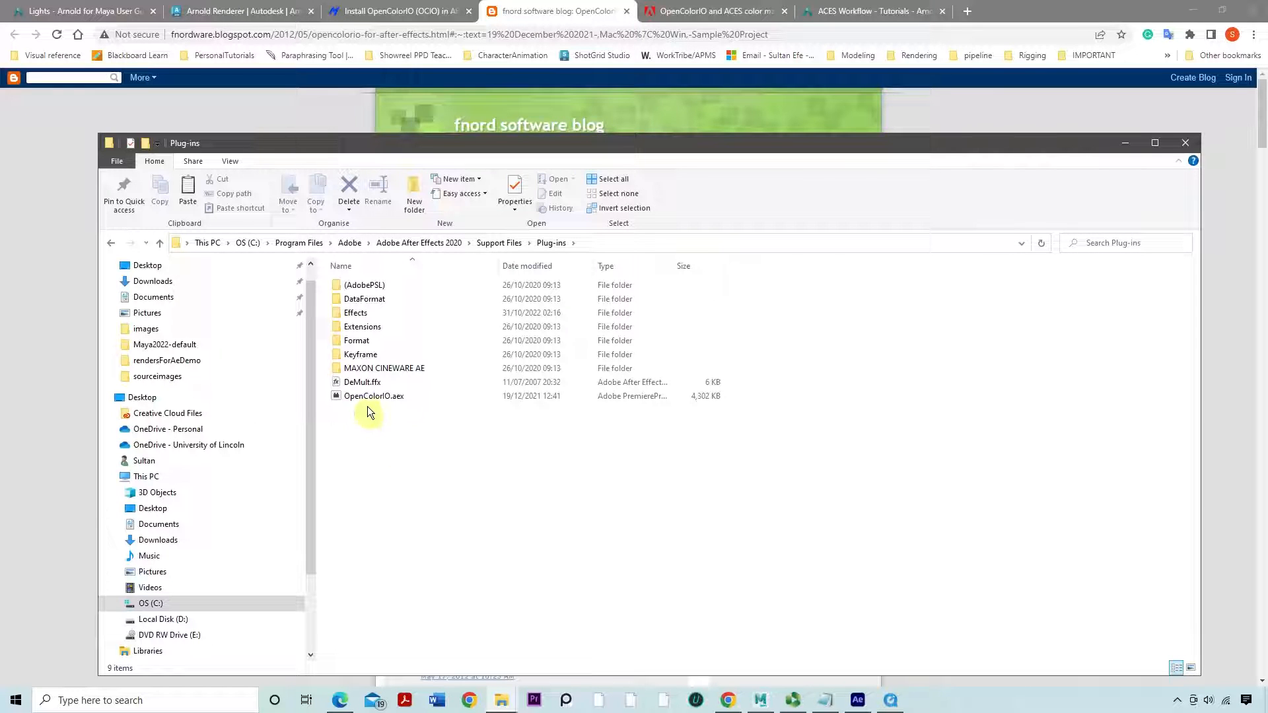
# Try to paste OpenColorIO.aex into the Plug-ins folder, replacing the existing file with administrator permission
pyautogui.hotkey('ctrl', 'v')
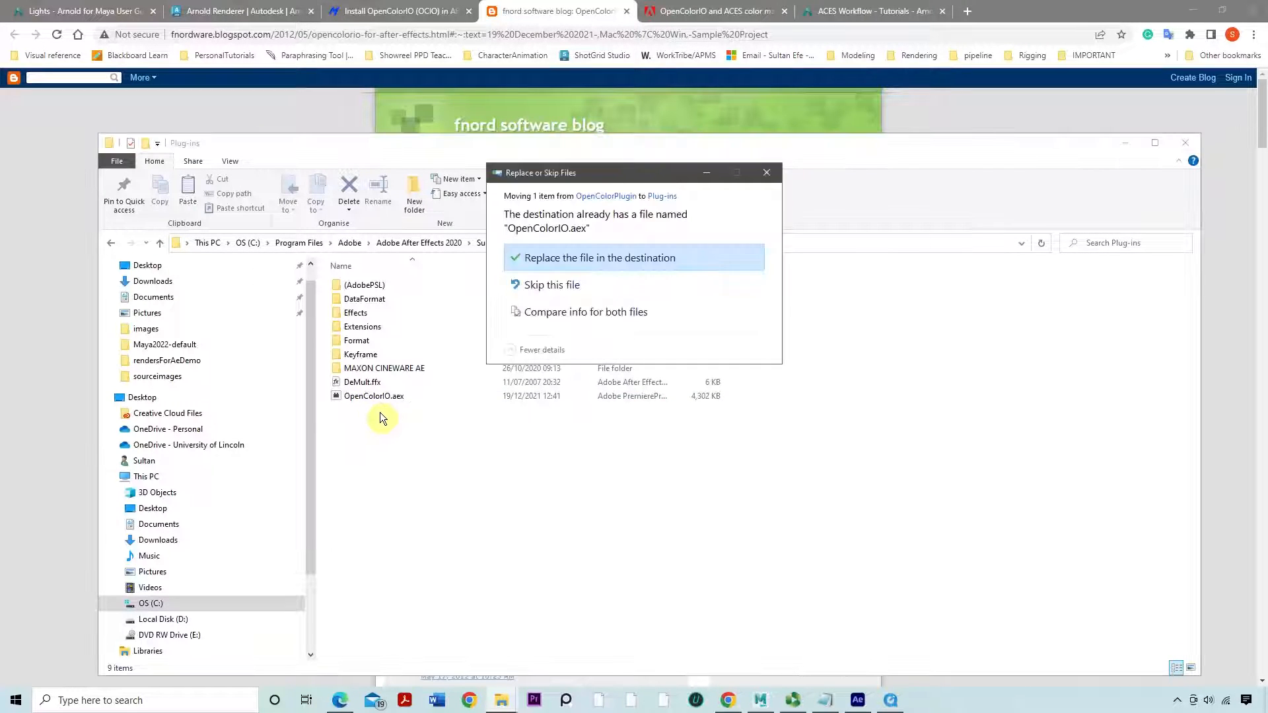
pyautogui.click(561, 261)
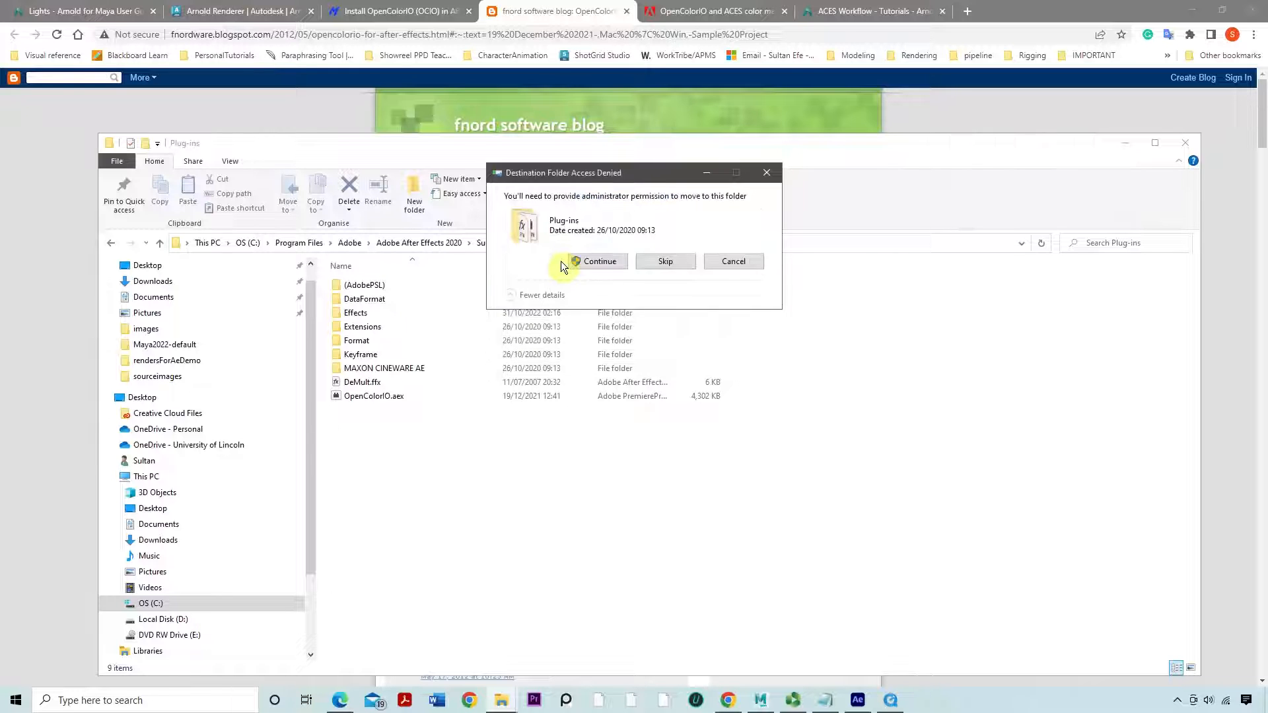
pyautogui.click(584, 263)
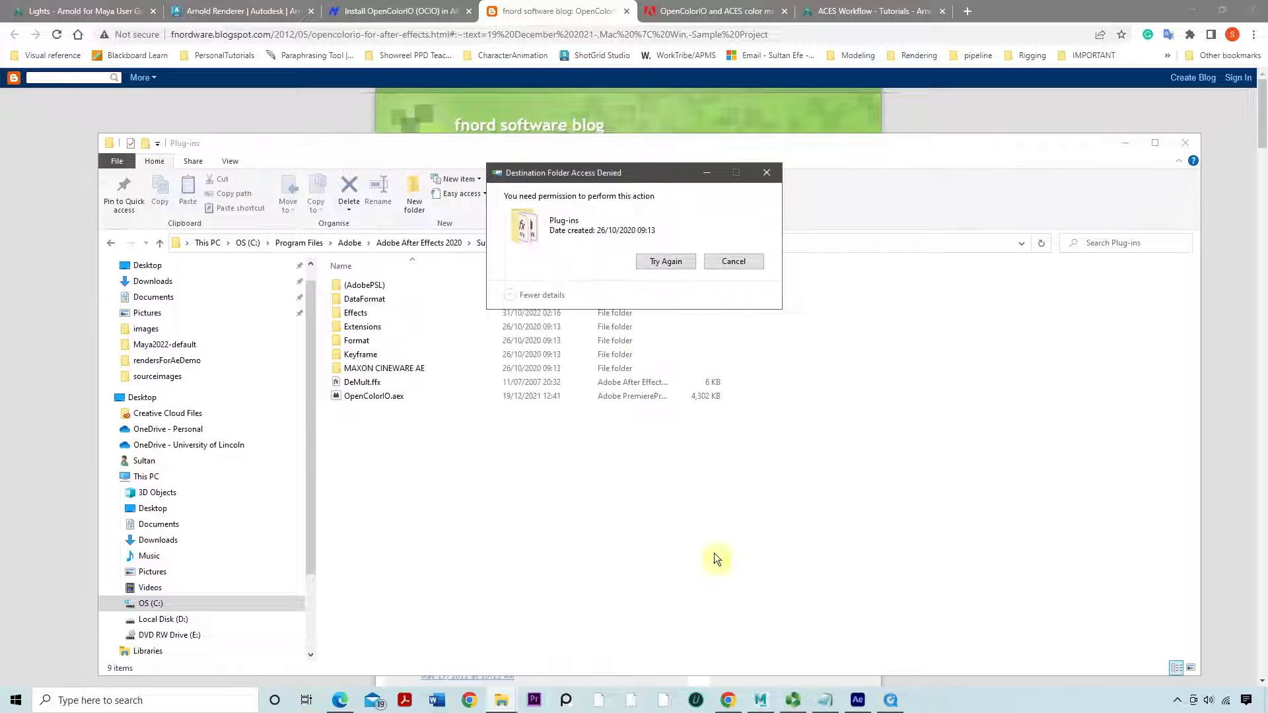
# Close the running After Effects and retry moving OpenColorIO.aex into the Plug-ins folder
pyautogui.click(857, 700)
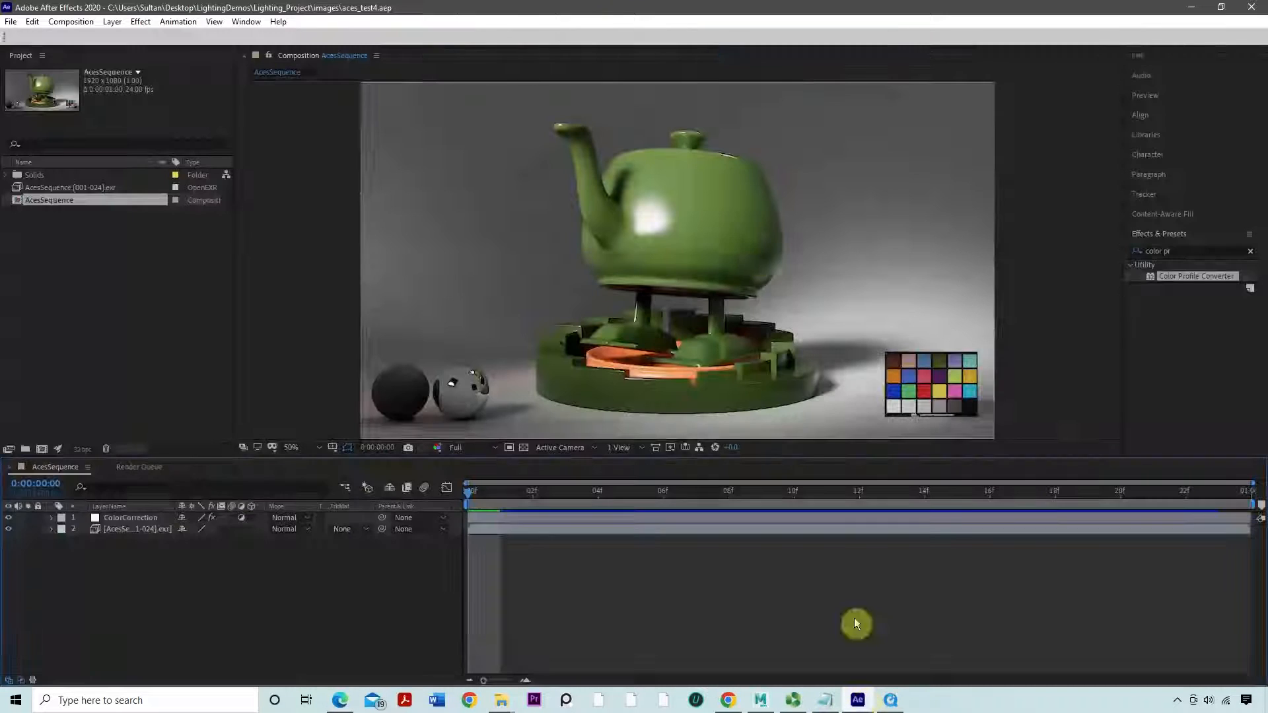
pyautogui.click(1252, 7)
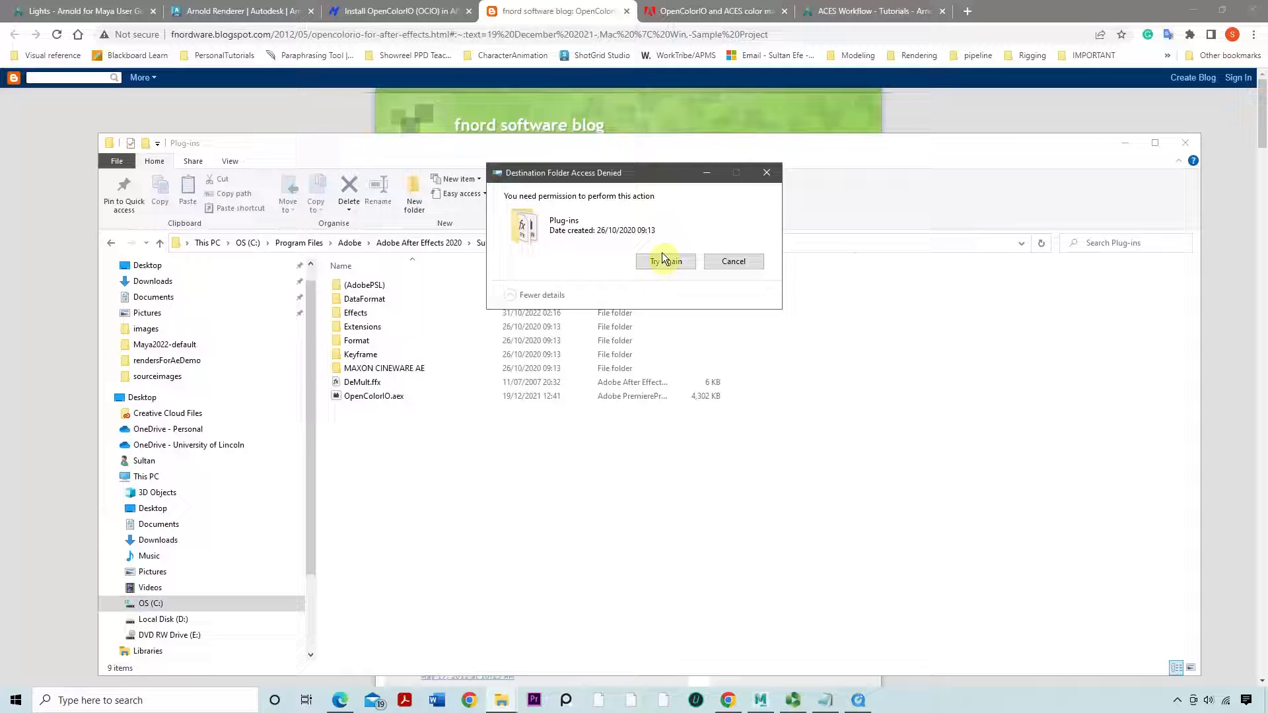
pyautogui.click(661, 260)
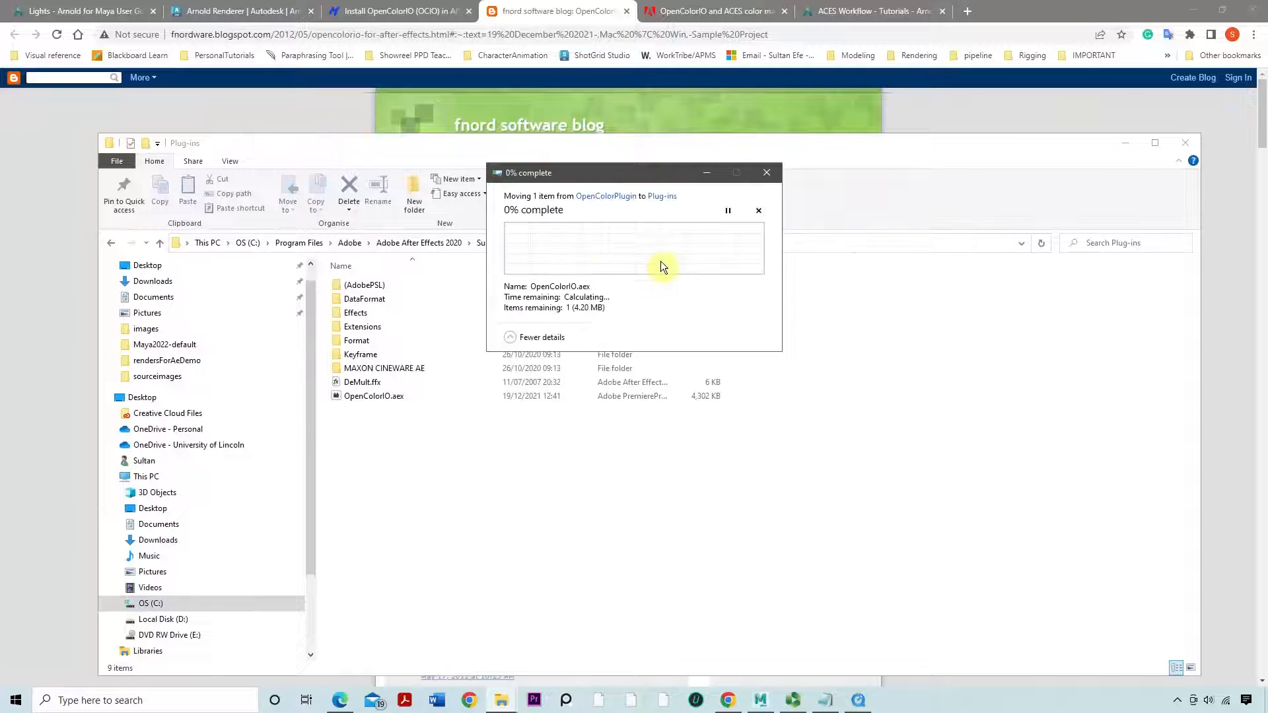
pyautogui.click(661, 261)
pyautogui.click(660, 261)
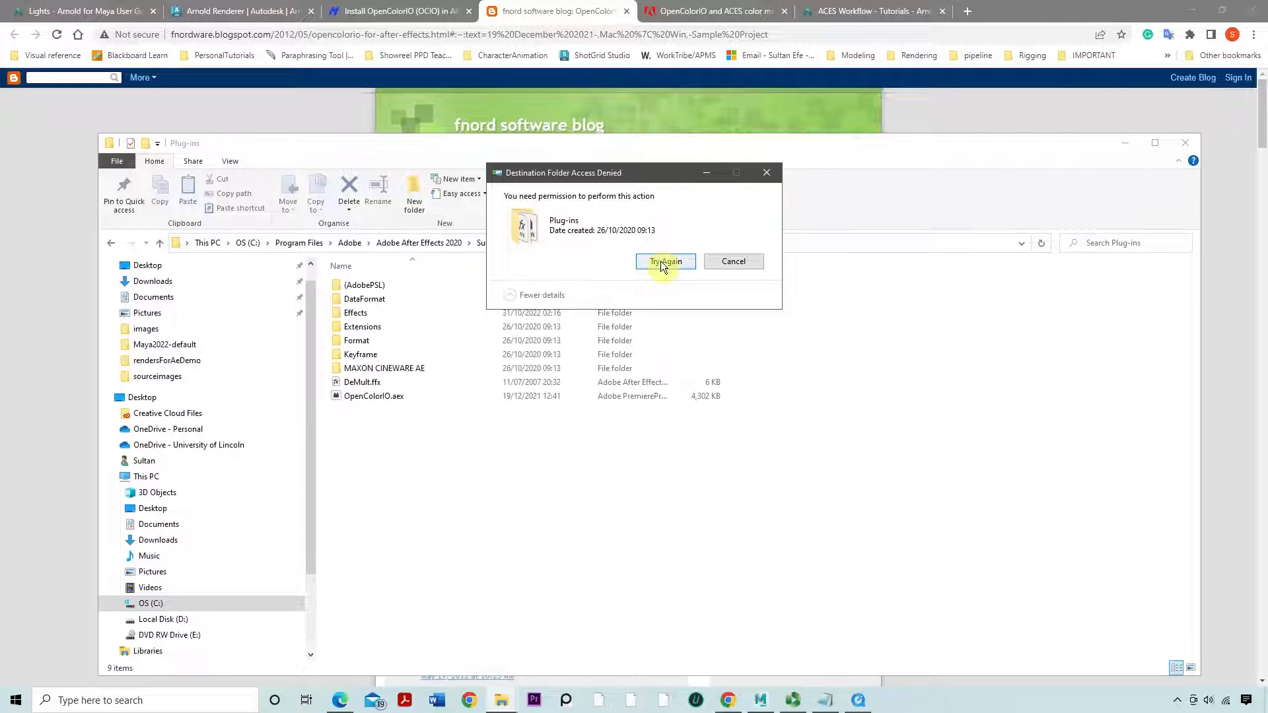
pyautogui.click(663, 262)
pyautogui.click(662, 262)
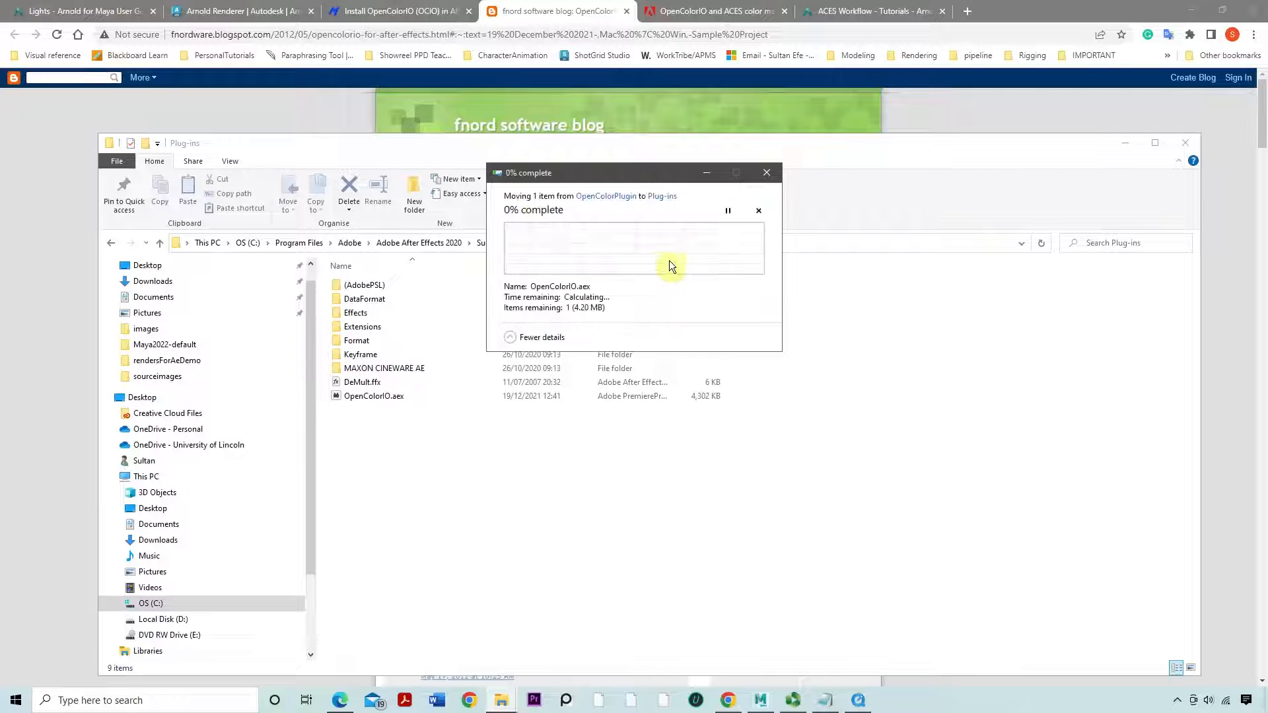
pyautogui.click(657, 265)
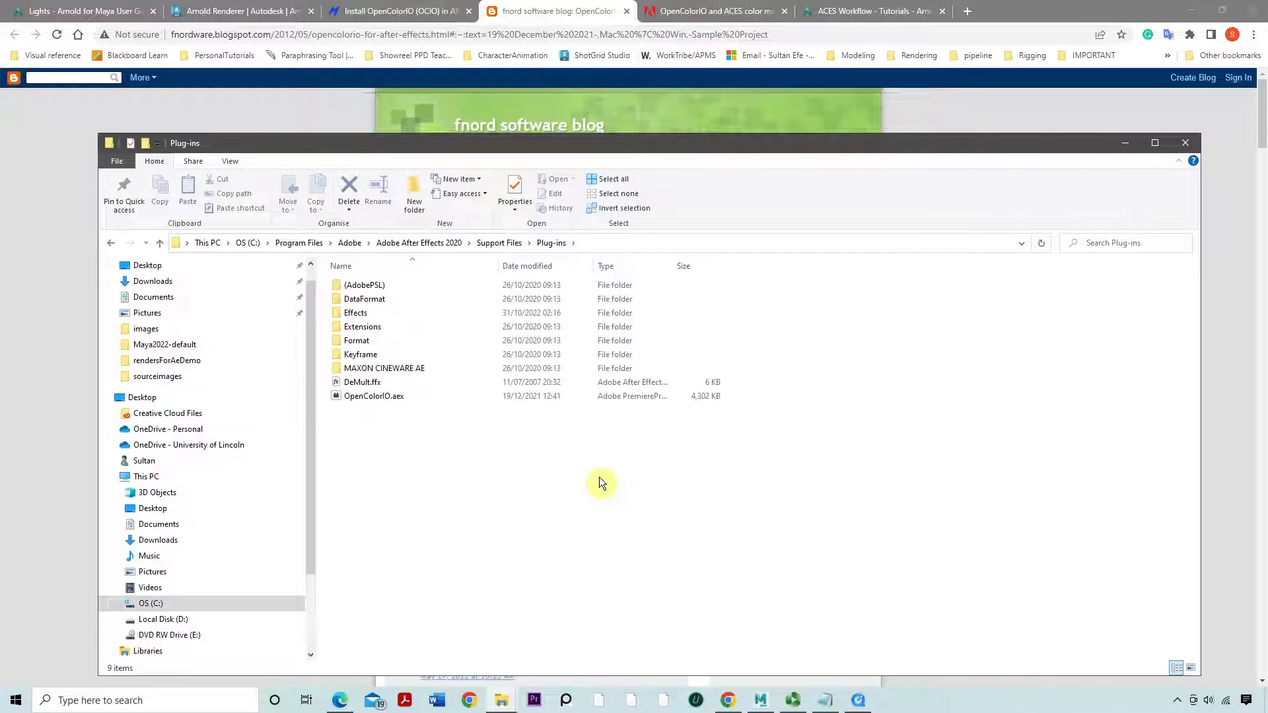
# Search Windows for After Effects and launch Adobe After Effects 2020
pyautogui.click(183, 700)
pyautogui.write('aft')
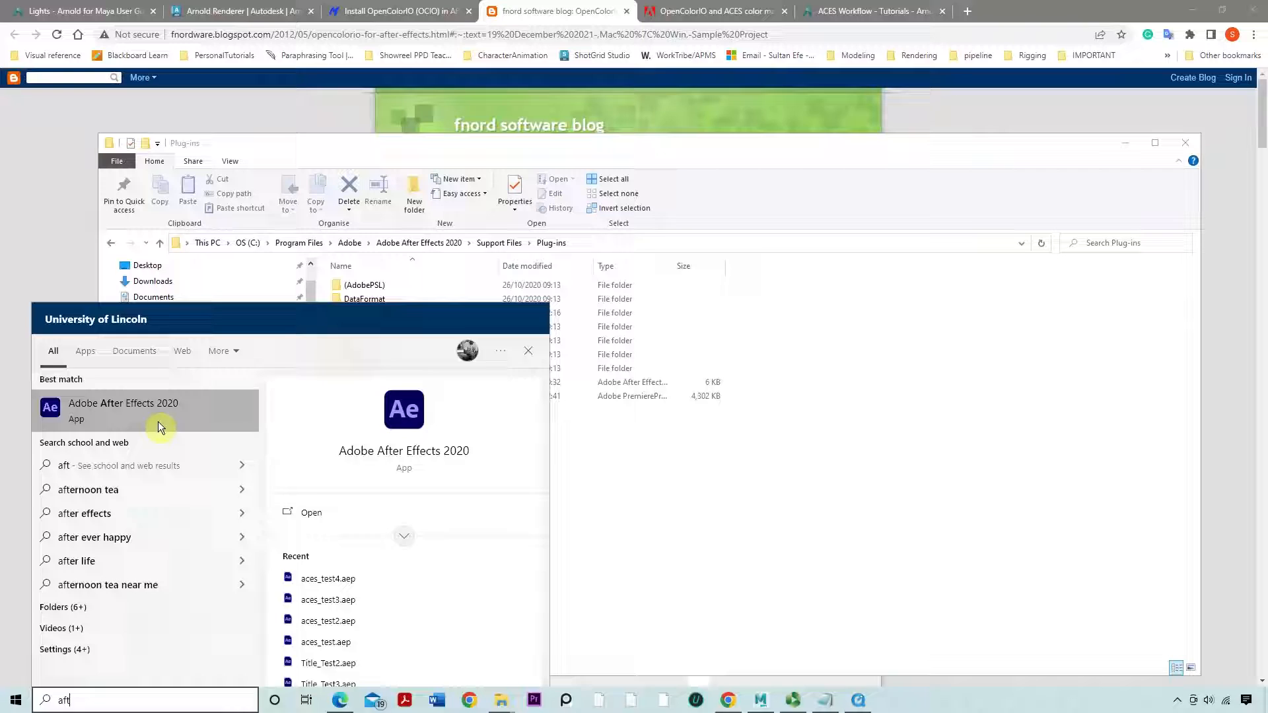
pyautogui.click(157, 422)
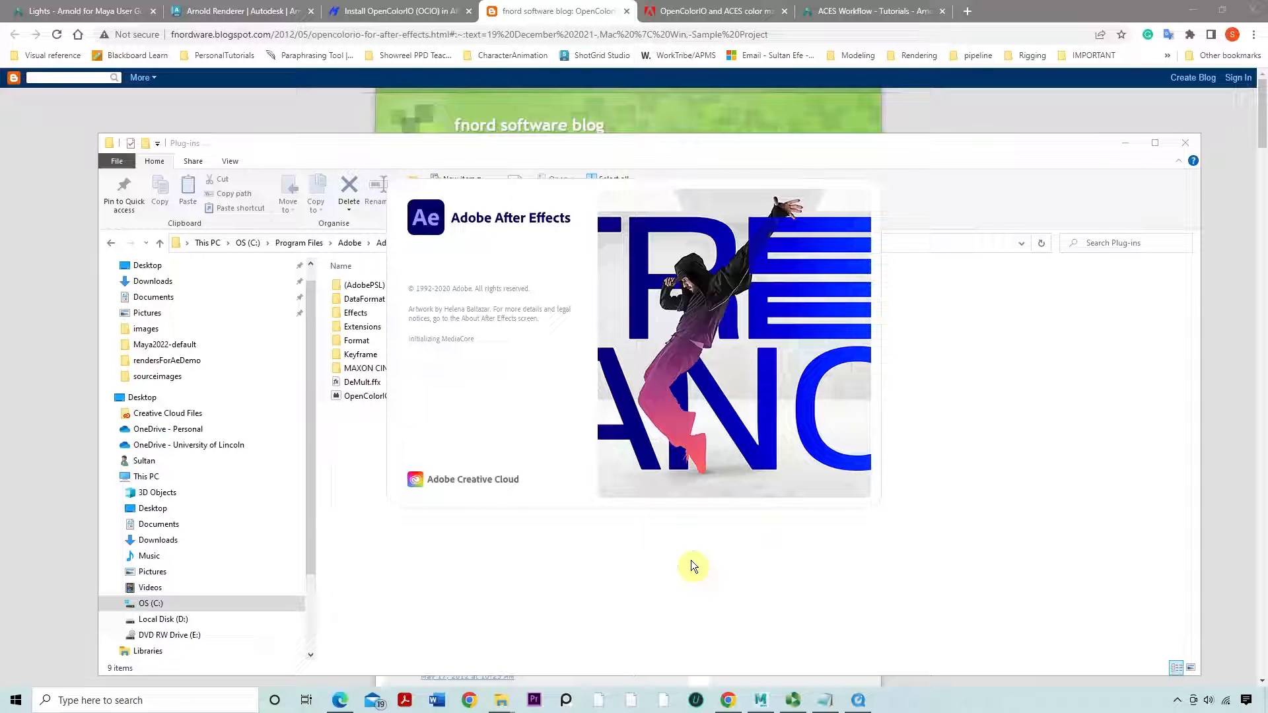
# Switch to Chrome, search the web for "aces color space" and look through the article "What is Color Space & why you should use ACES"
pyautogui.click(494, 12)
pyautogui.click(490, 38)
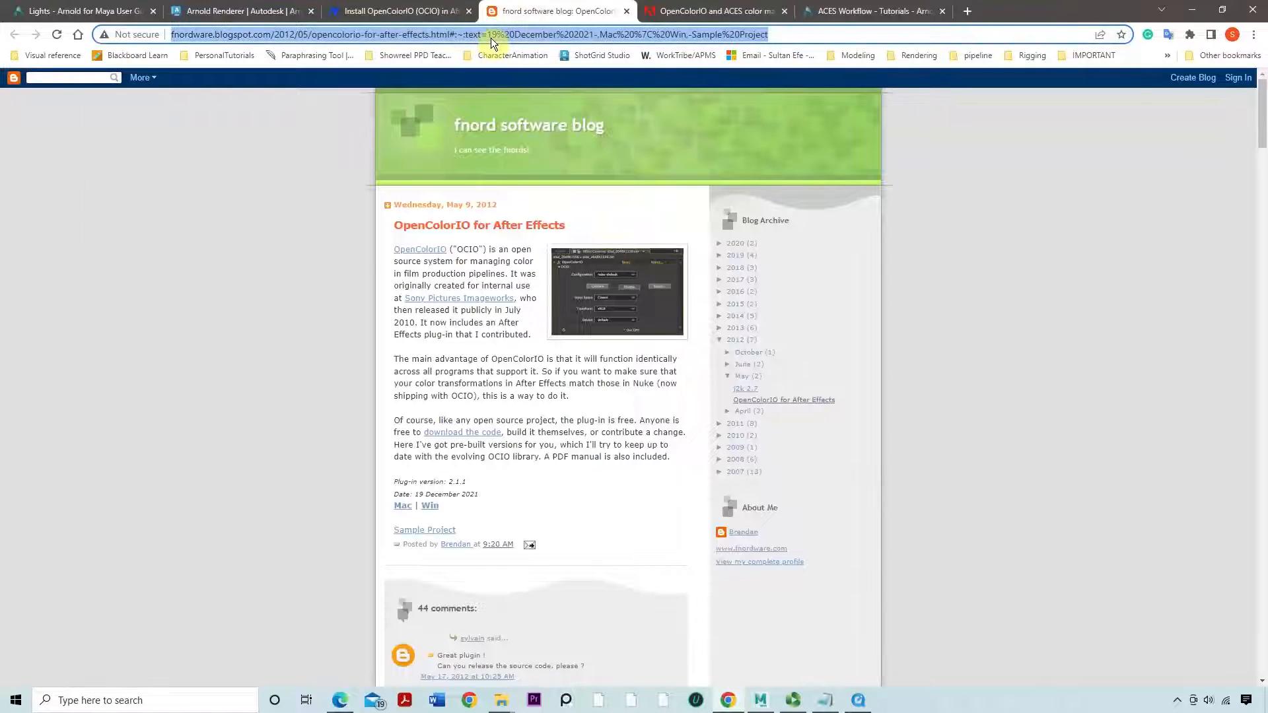
pyautogui.write('aces color')
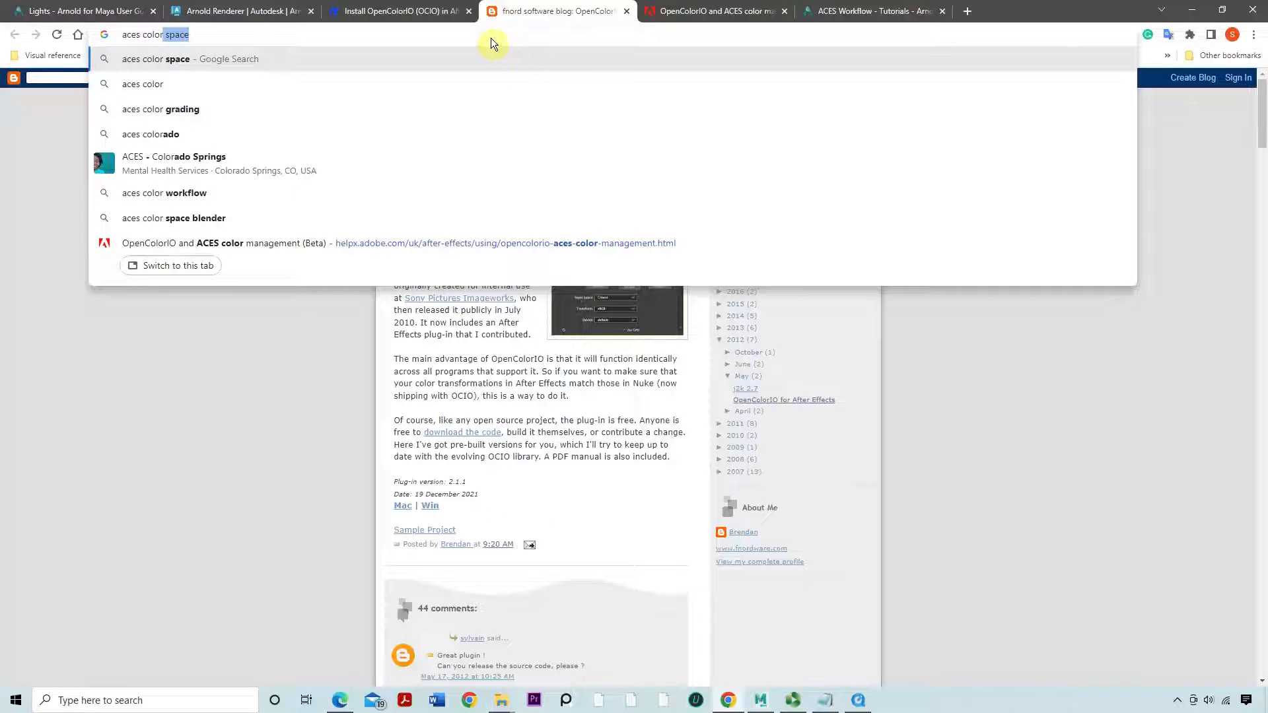
pyautogui.press('Return')
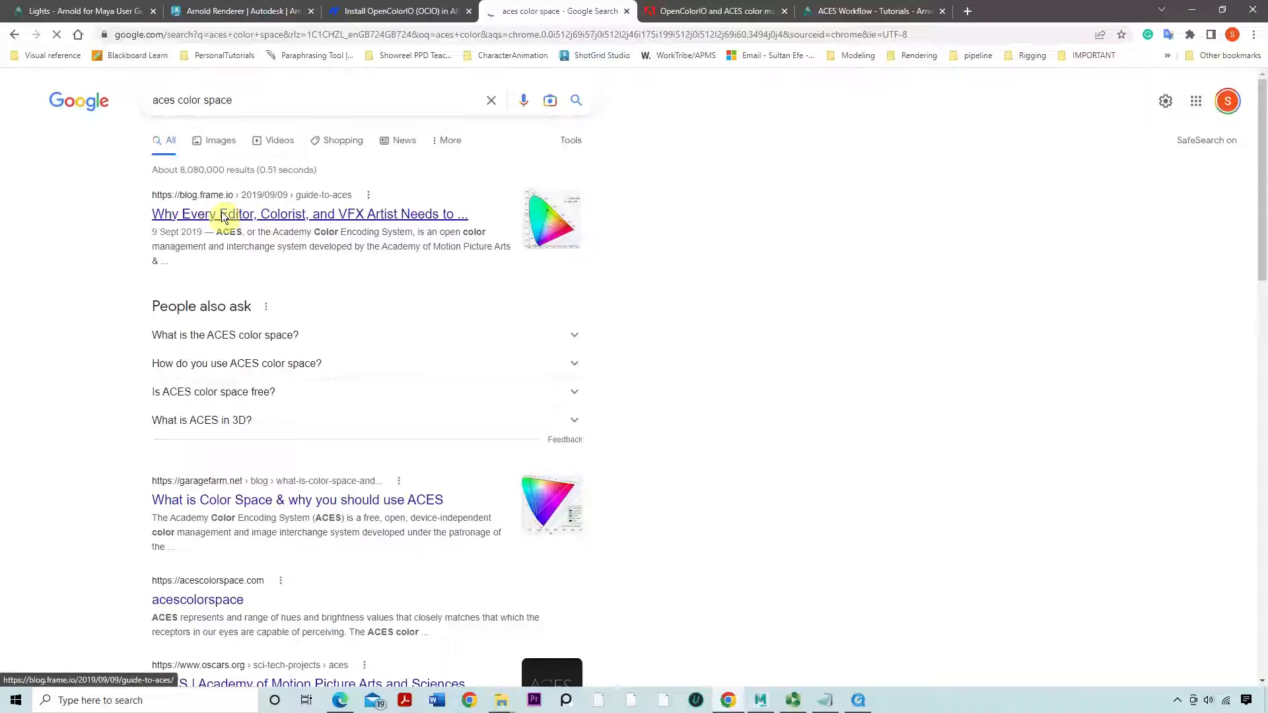
pyautogui.click(368, 500)
pyautogui.scroll(-10, 445, 295)
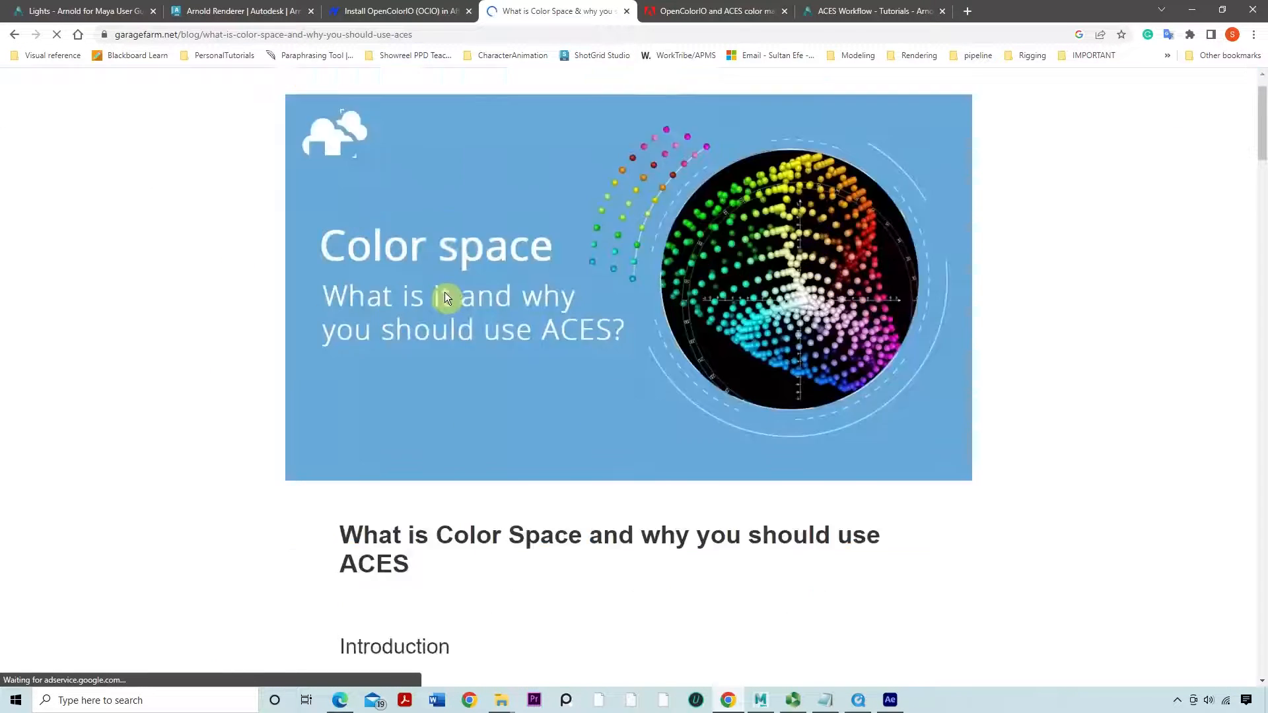
pyautogui.scroll(-5, 448, 306)
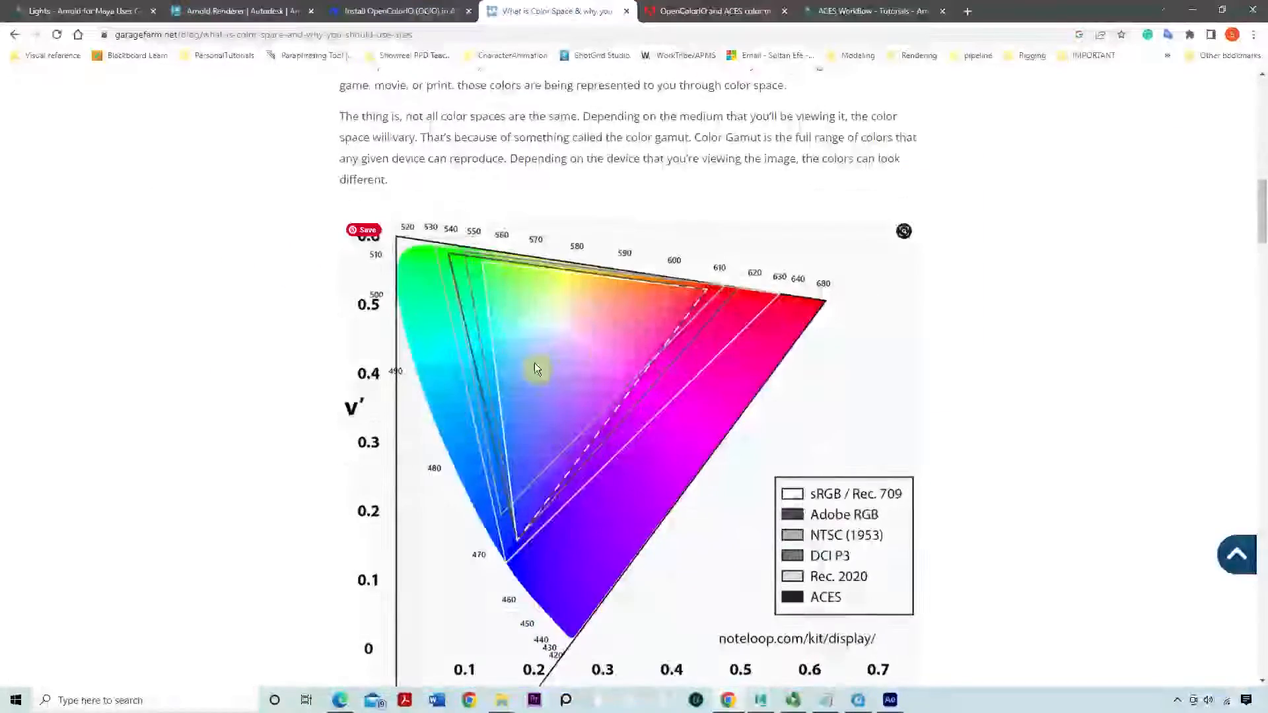
pyautogui.scroll(-2, 558, 376)
pyautogui.scroll(-10, 559, 377)
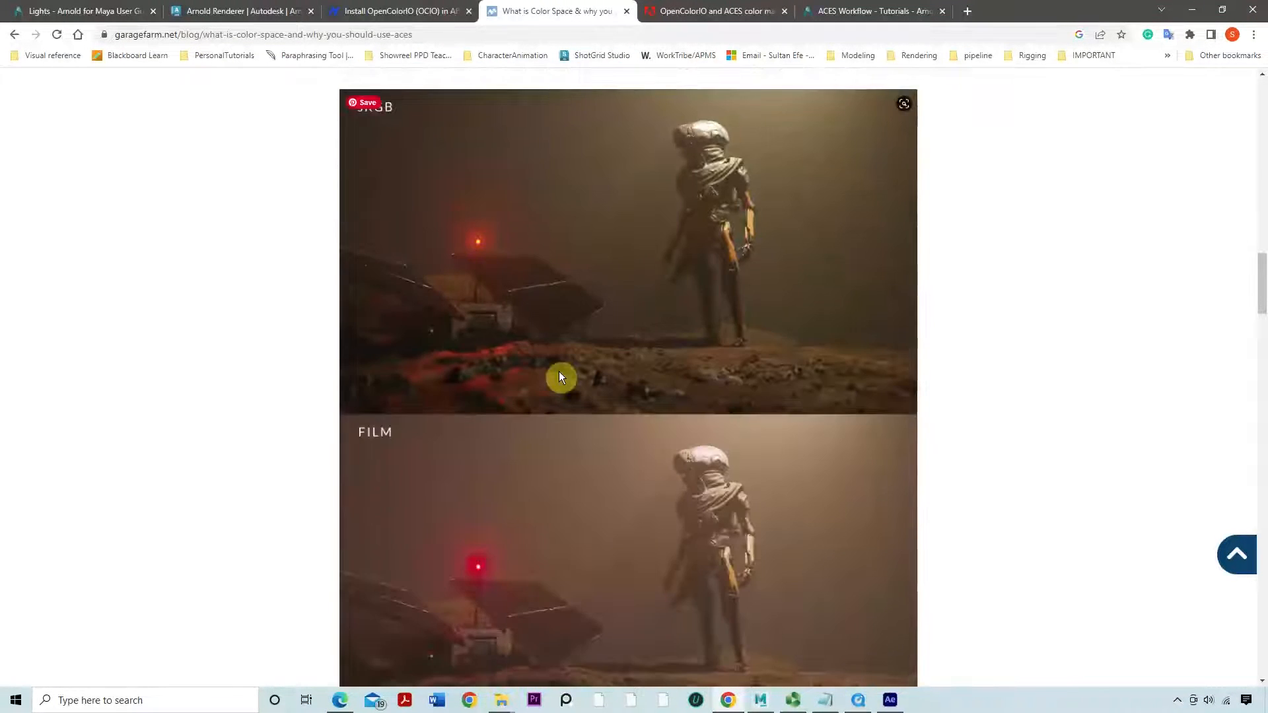
pyautogui.scroll(-10, 558, 376)
pyautogui.scroll(-5, 559, 371)
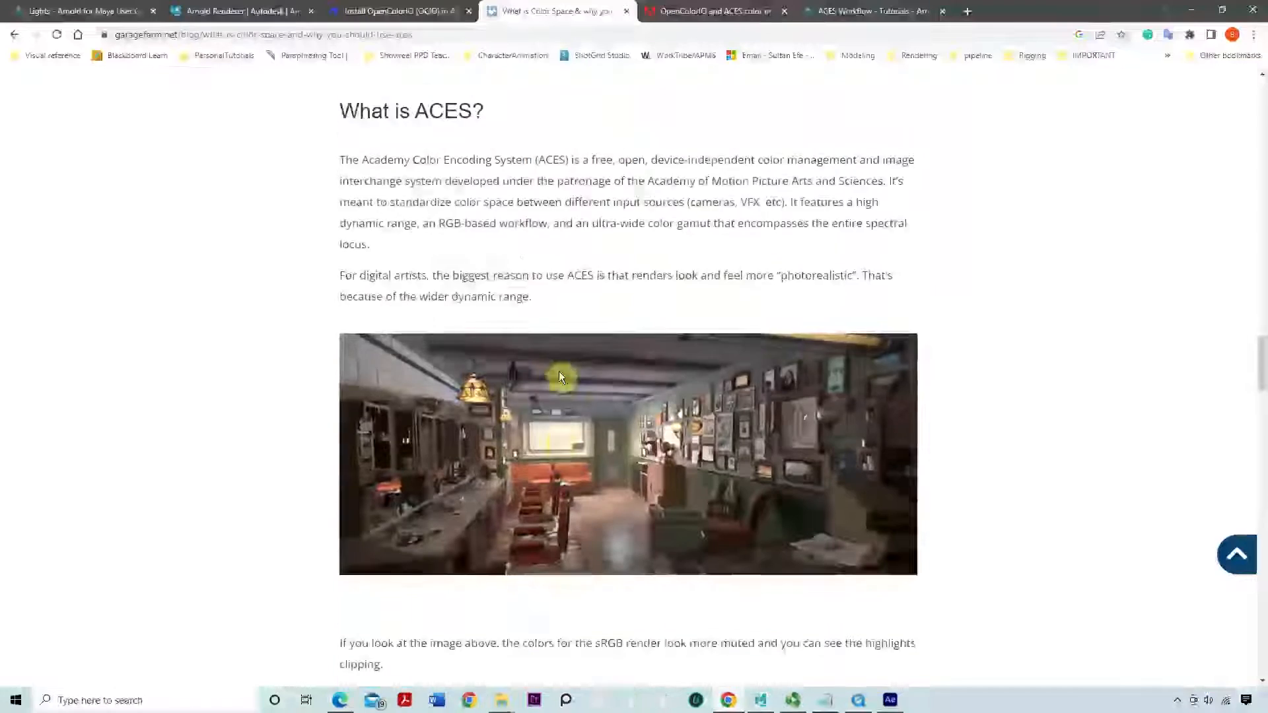
# Switch to After Effects, dismiss the duplicate plug-in warning and close the Home screen
pyautogui.click(886, 702)
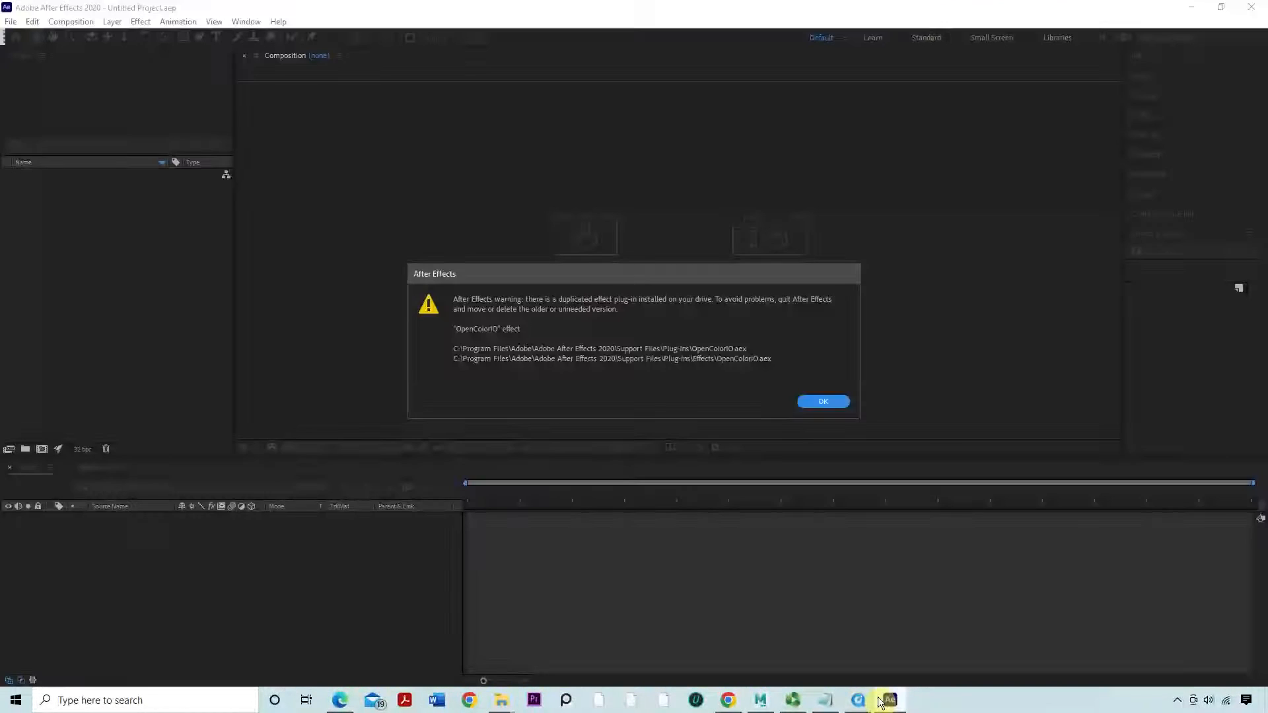
pyautogui.click(819, 401)
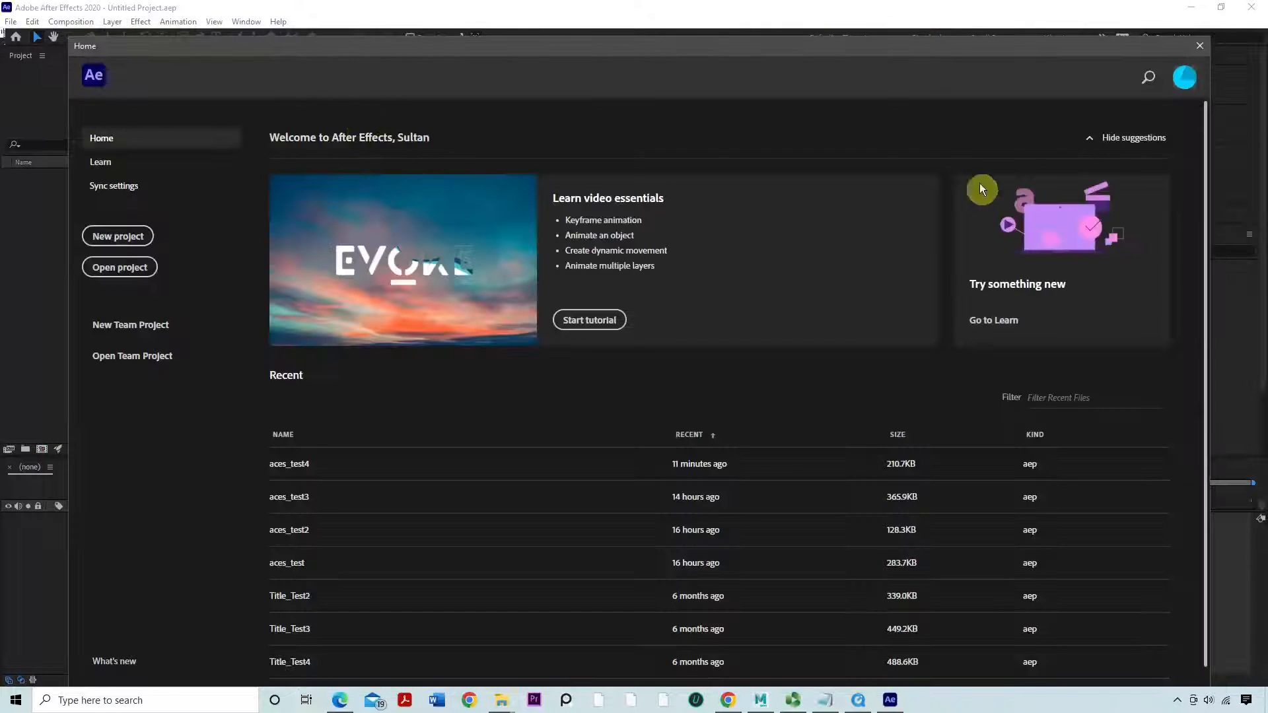
pyautogui.click(1198, 46)
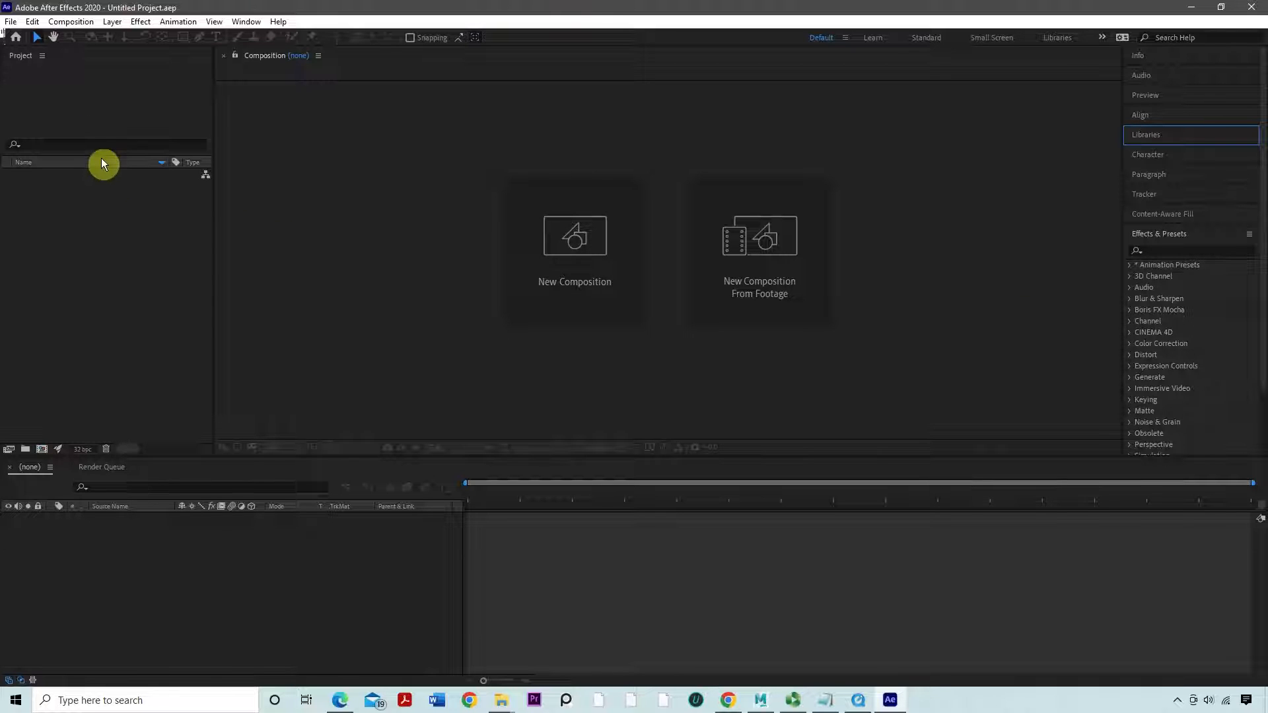
pyautogui.click(82, 239)
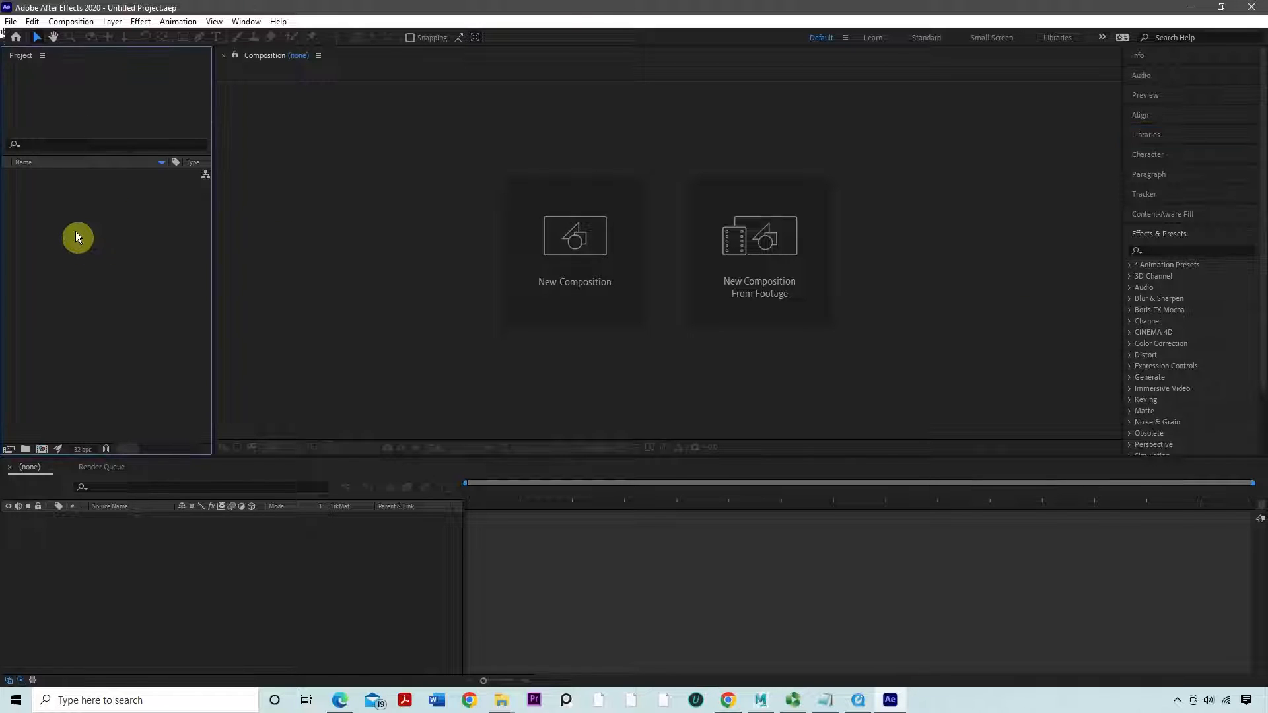
pyautogui.doubleClick(75, 238)
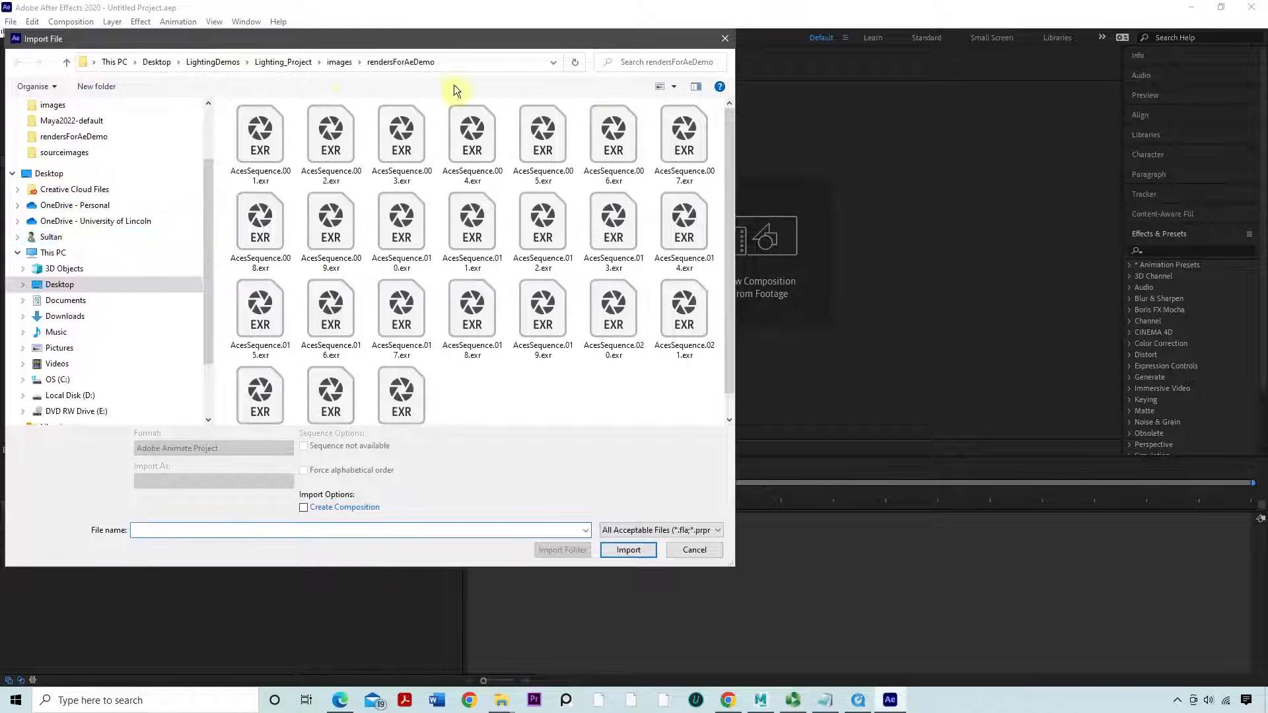
pyautogui.click(731, 38)
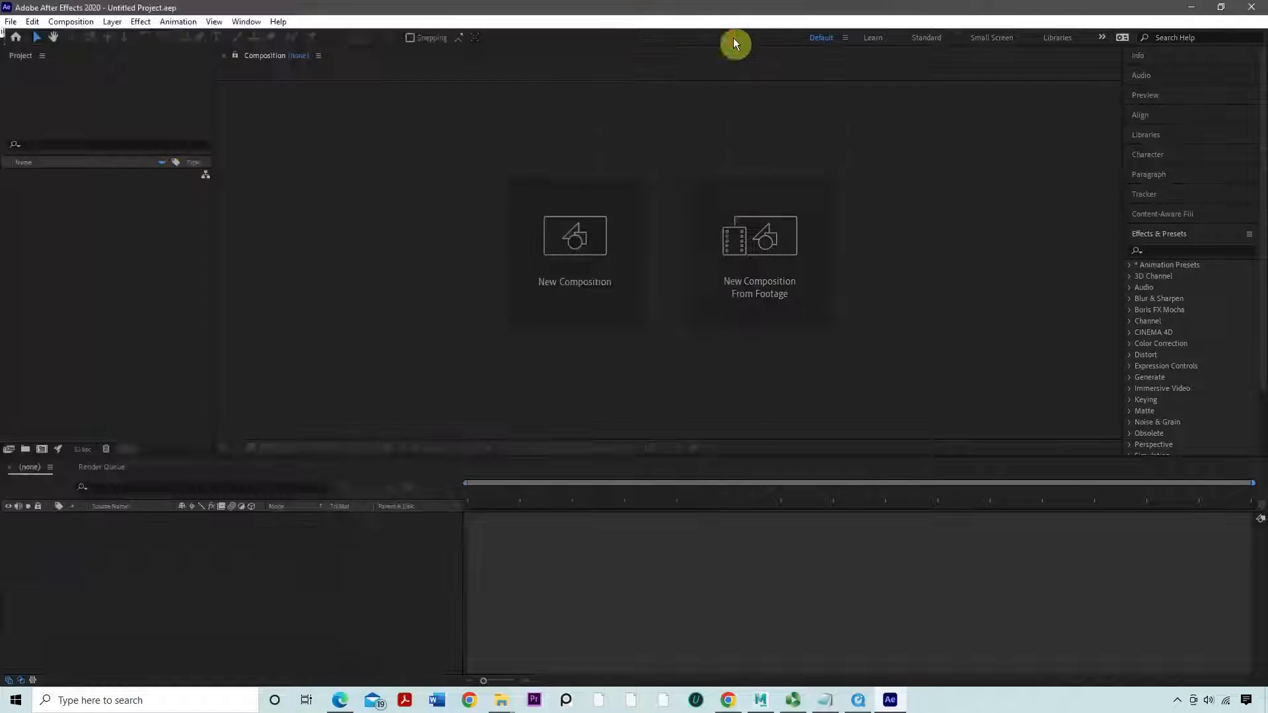
# Import the AcesSequence EXR frames from the rendersForAeDemo folder as an OpenEXR sequence, starting at AcesSequence.001.exr
pyautogui.doubleClick(61, 208)
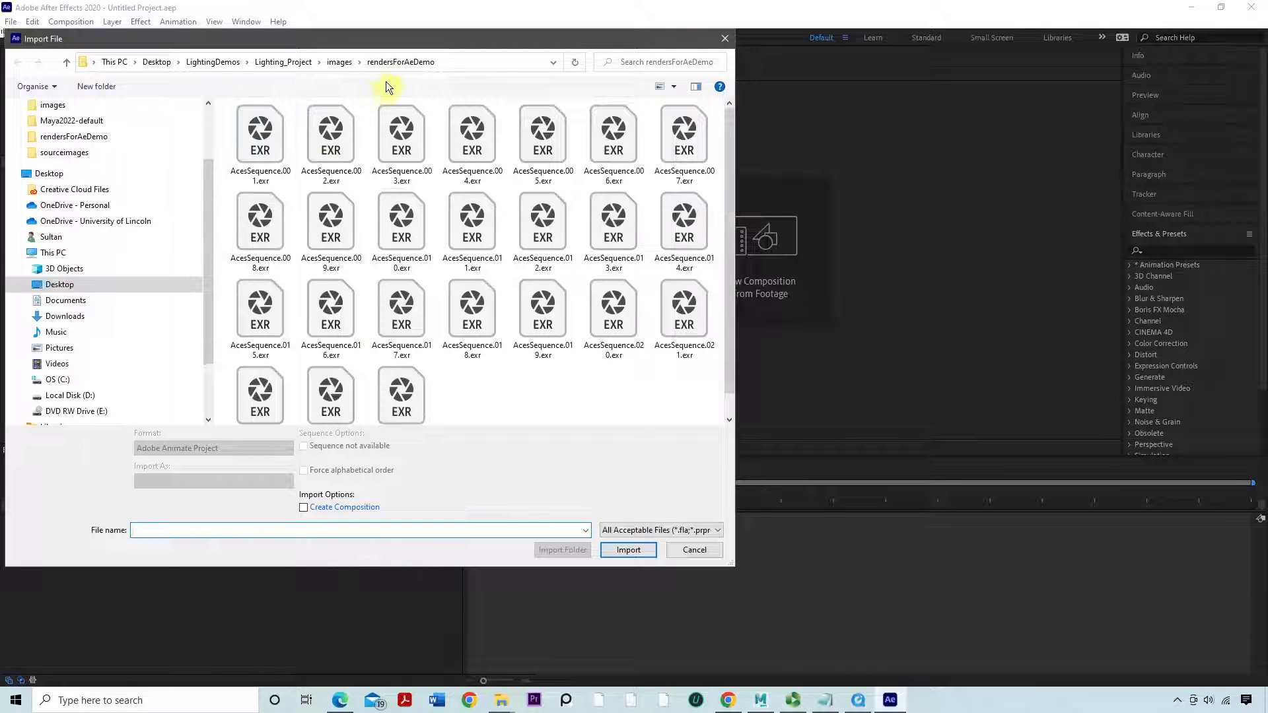
pyautogui.click(269, 132)
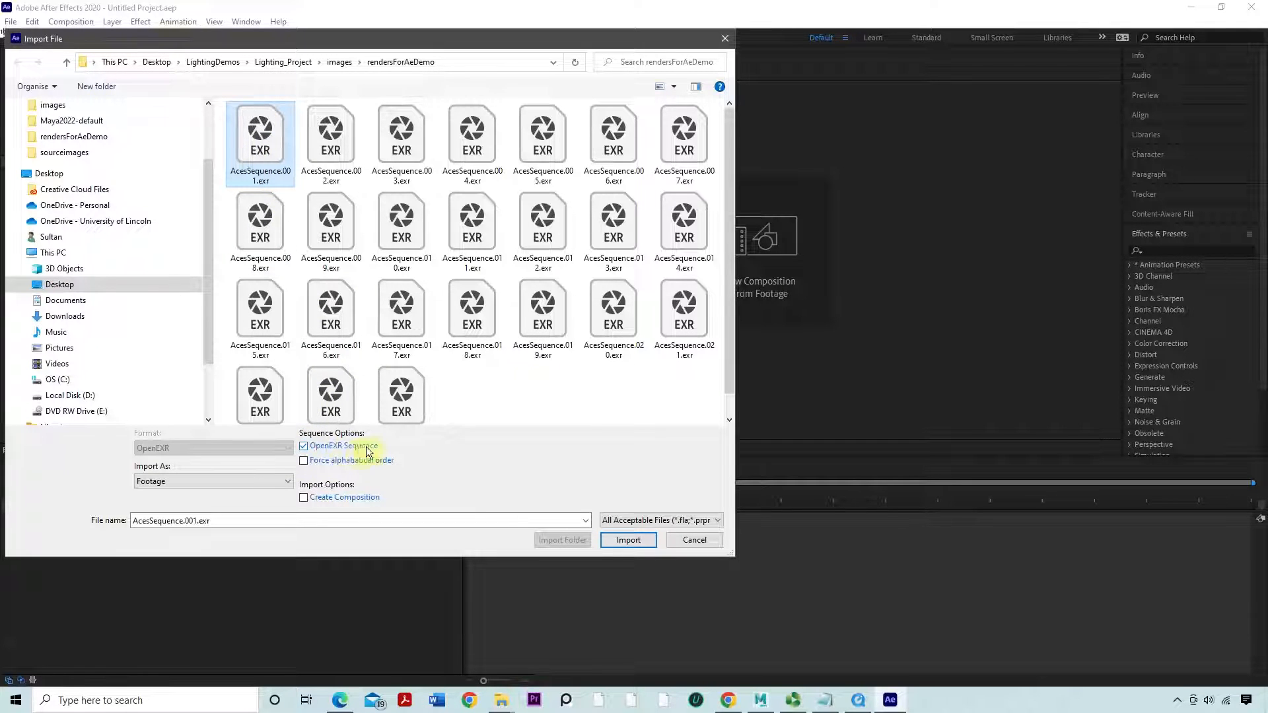
pyautogui.click(614, 541)
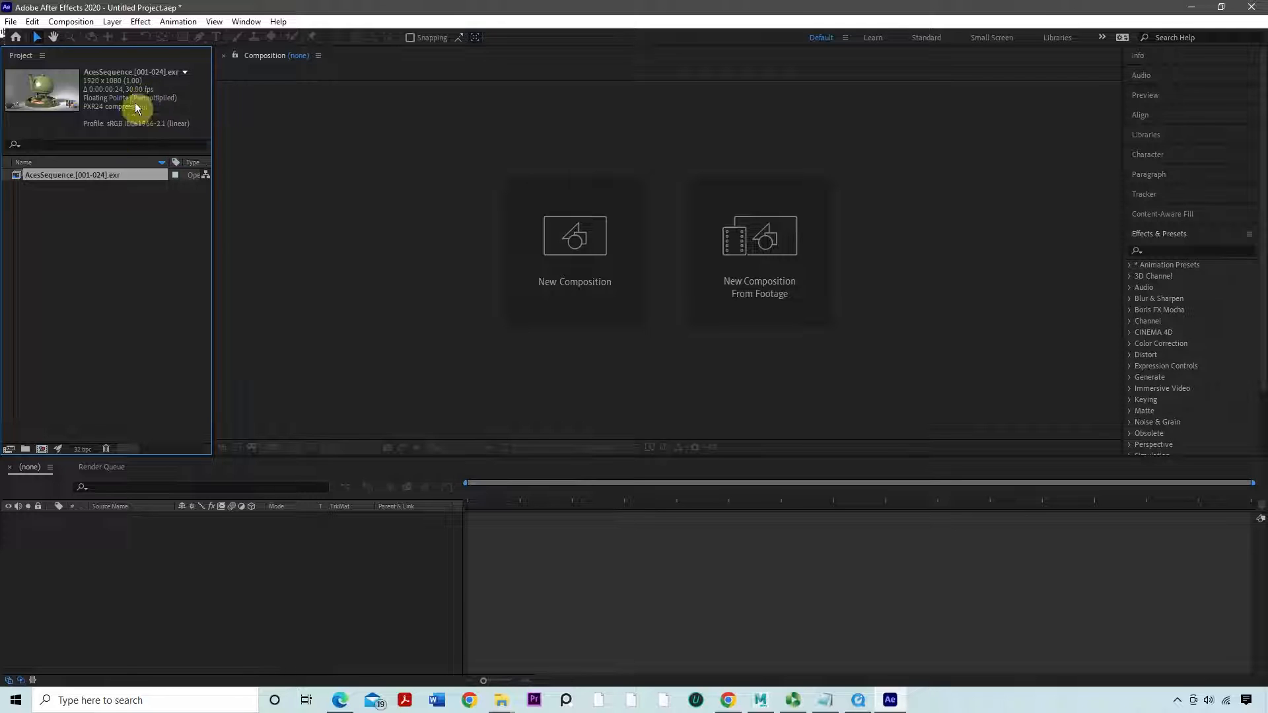
# Interpret the imported AcesSequence footage at an assumed frame rate of 24 frames per second
pyautogui.rightClick(53, 174)
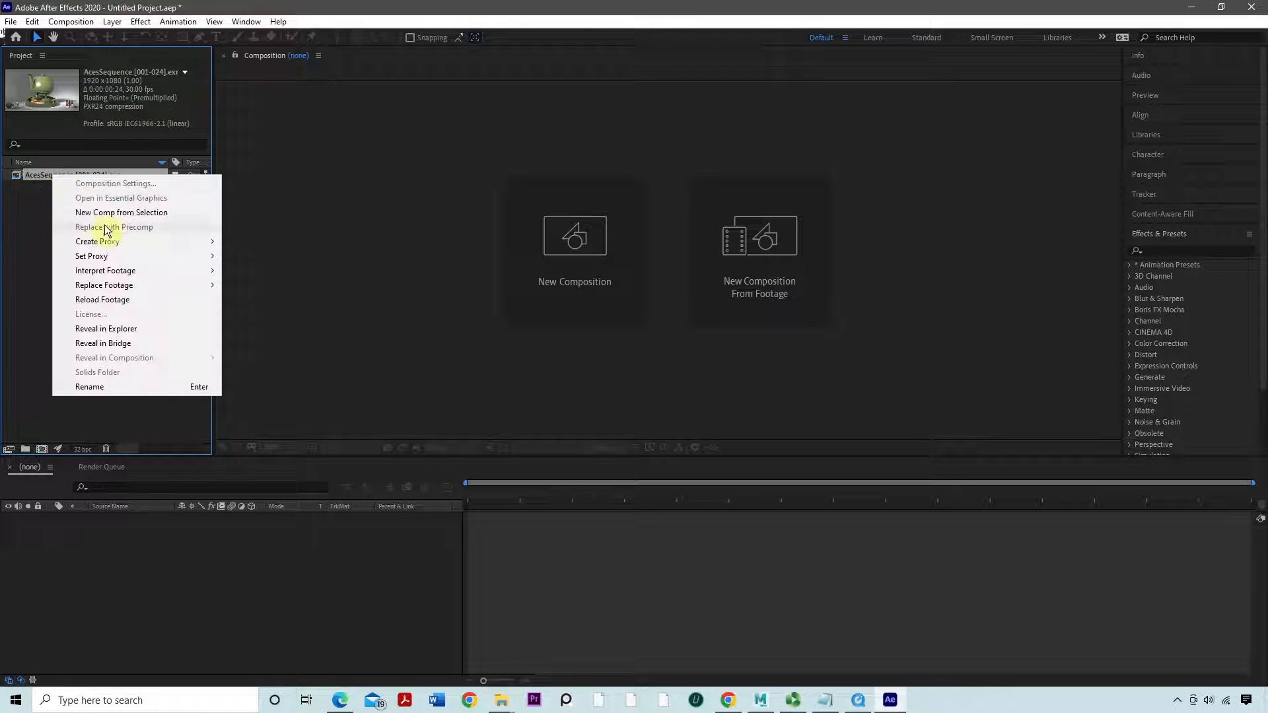
pyautogui.moveTo(134, 272)
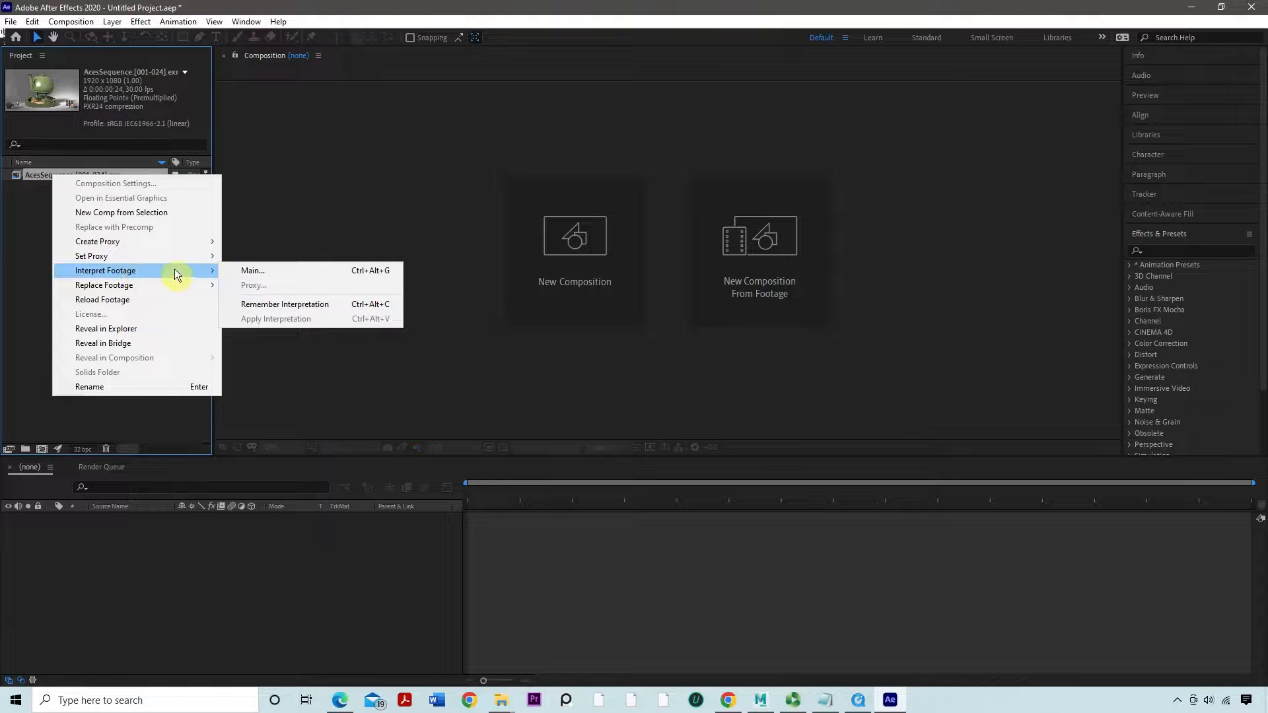
pyautogui.click(237, 273)
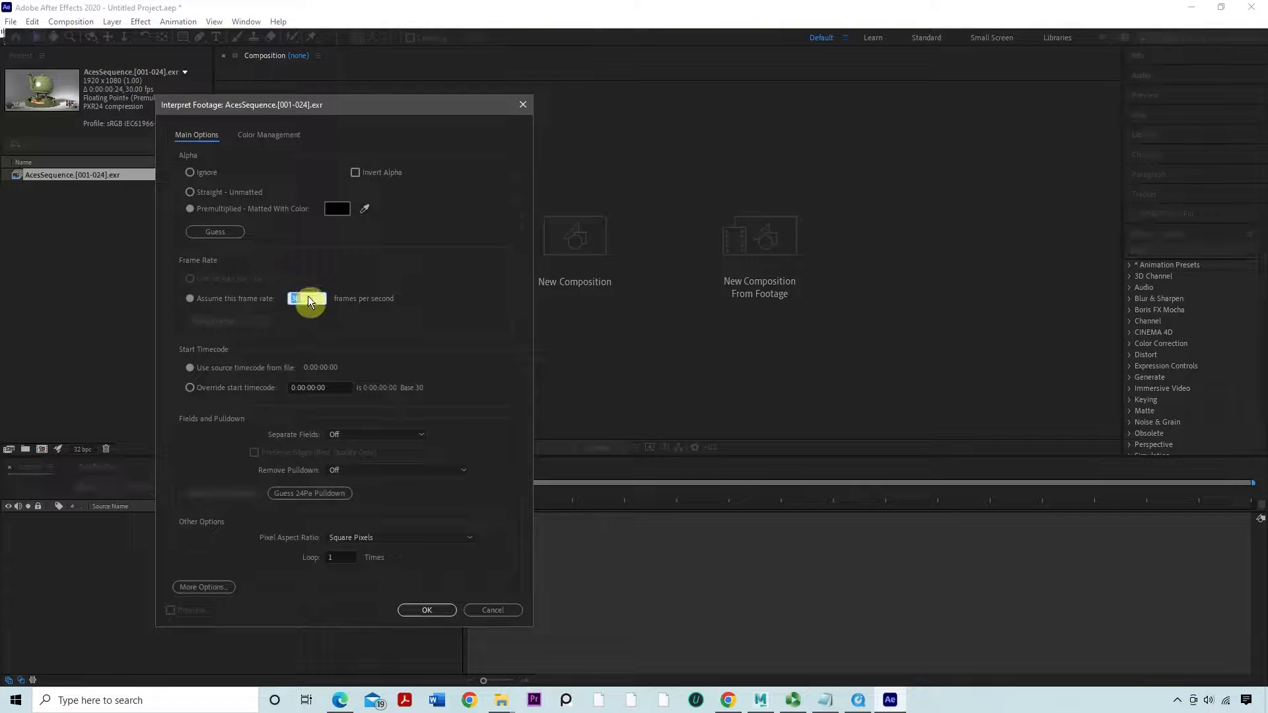
pyautogui.write('24')
pyautogui.click(414, 609)
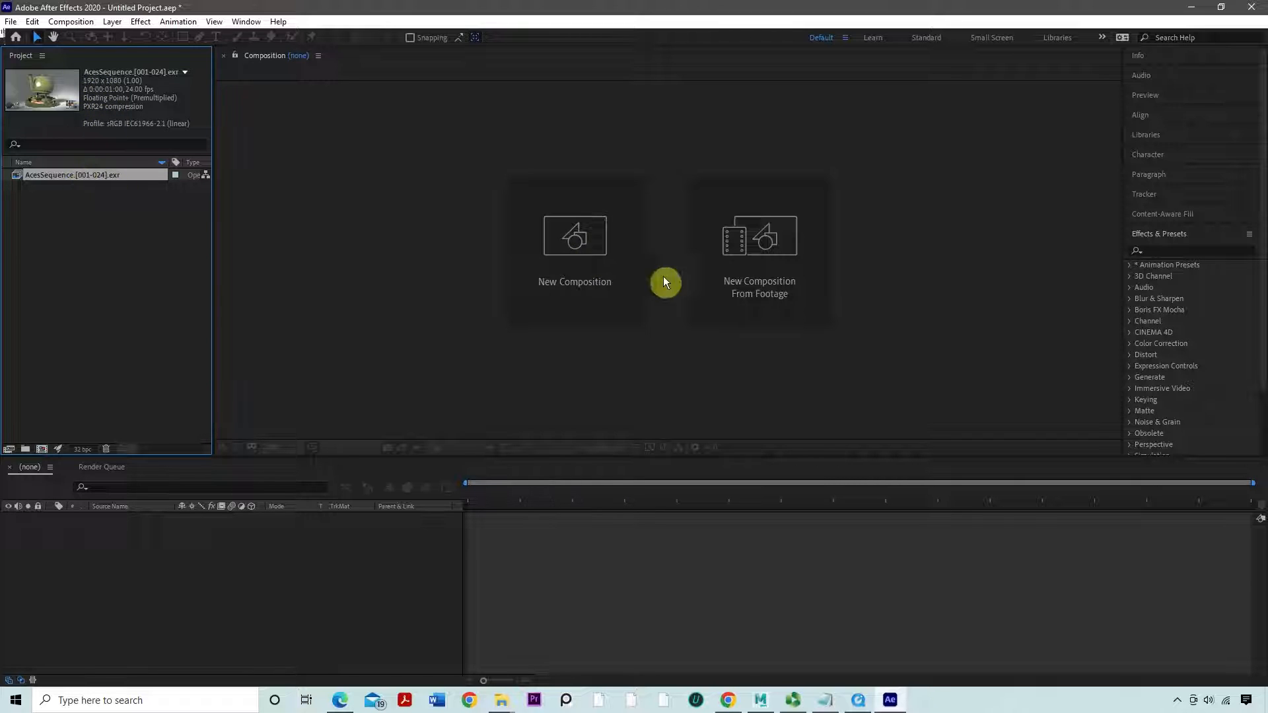
# Create a composition from the AcesSequence footage and enlarge the composition viewer's height
pyautogui.rightClick(131, 180)
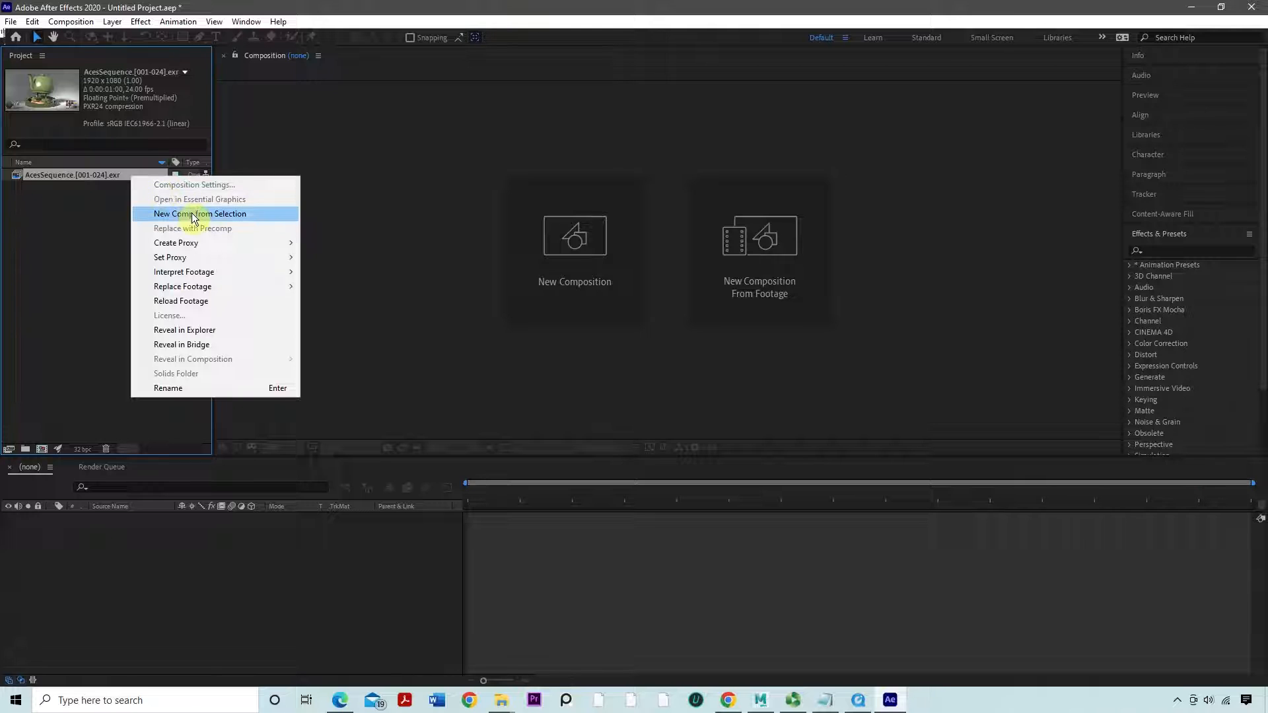
pyautogui.click(102, 240)
pyautogui.moveTo(82, 174); pyautogui.dragTo(164, 536)
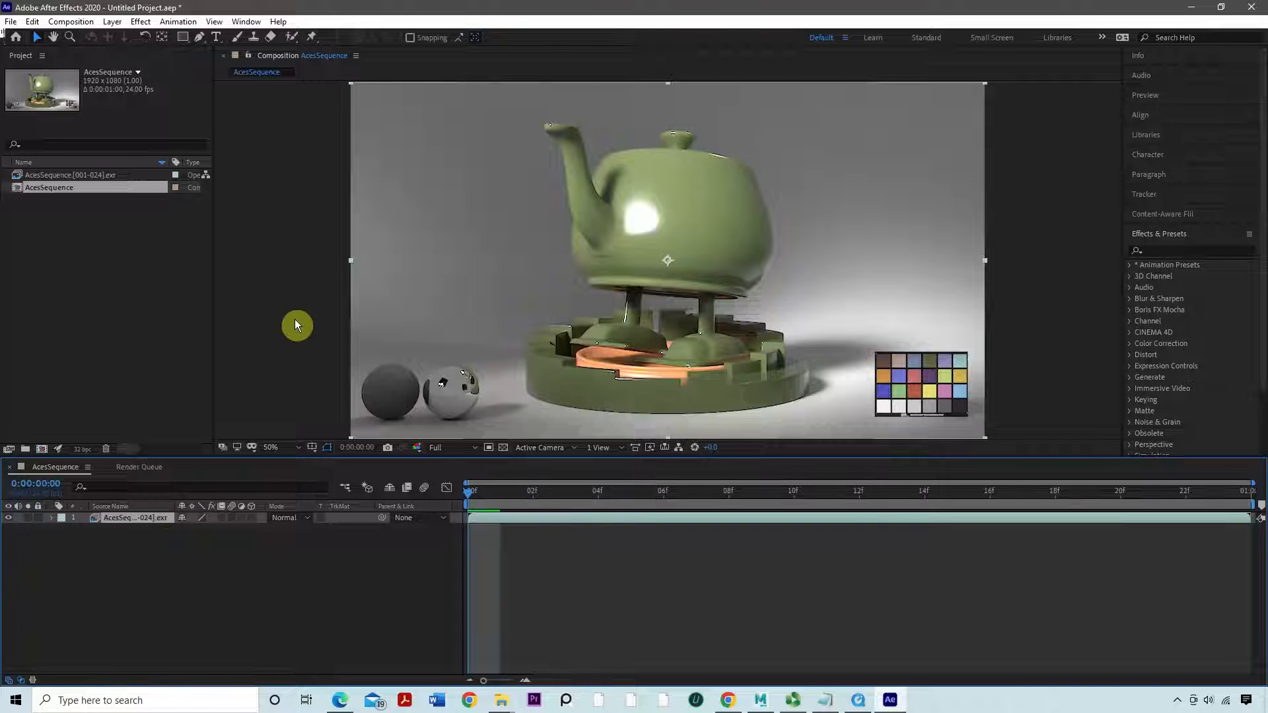
pyautogui.press('h')
pyautogui.moveTo(291, 307)
pyautogui.mouseDown()
pyautogui.moveTo(288, 285)
pyautogui.moveTo(286, 308)
pyautogui.mouseUp()
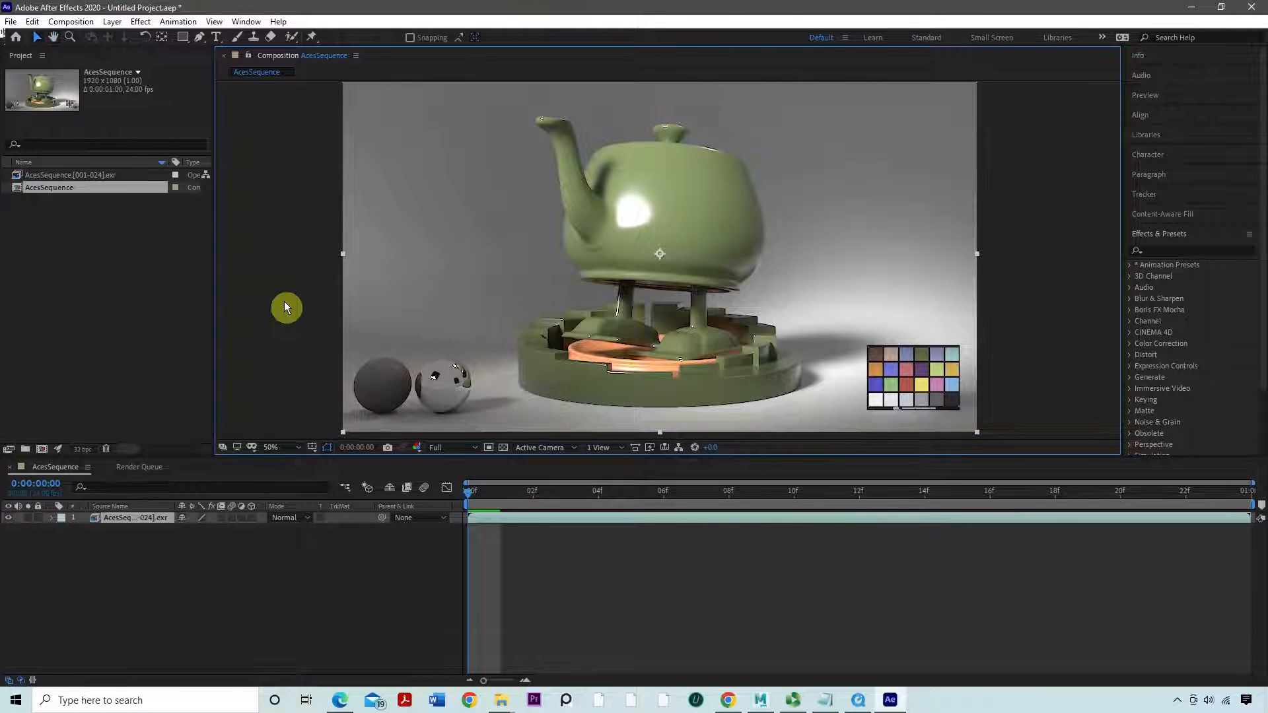
pyautogui.moveTo(423, 287); pyautogui.dragTo(408, 284)
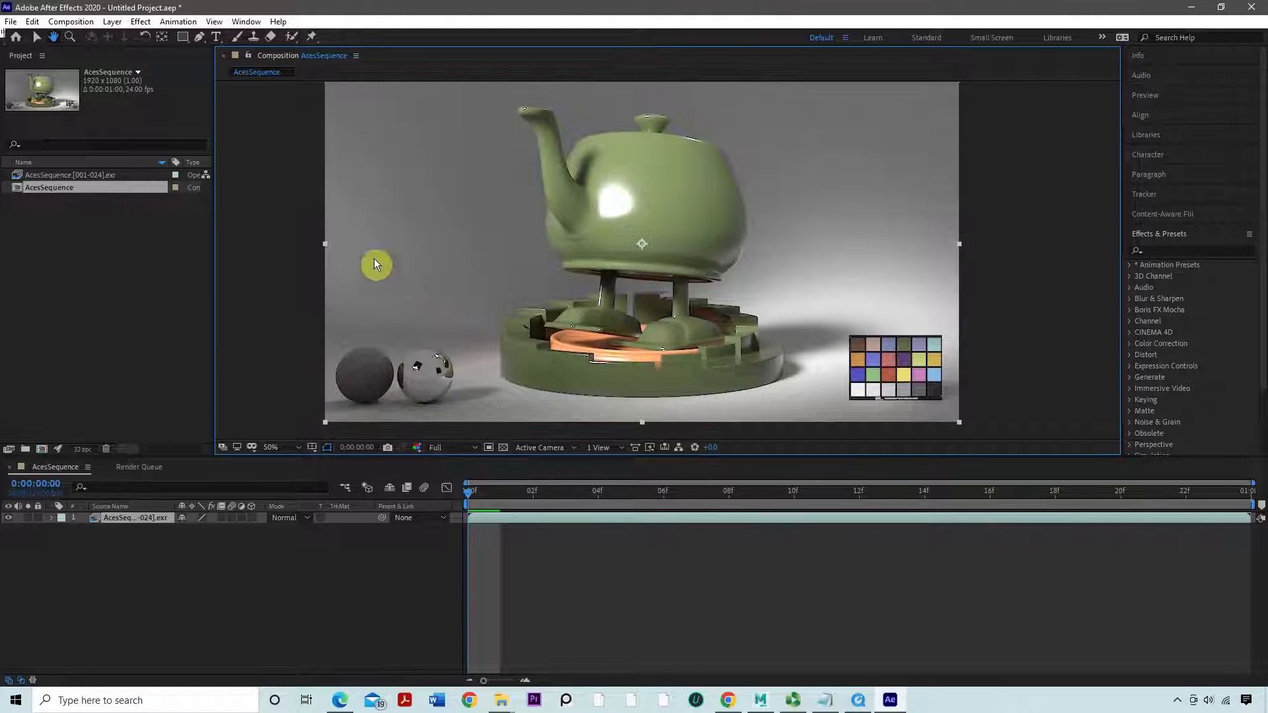
pyautogui.press('v')
pyautogui.moveTo(366, 462); pyautogui.dragTo(363, 487)
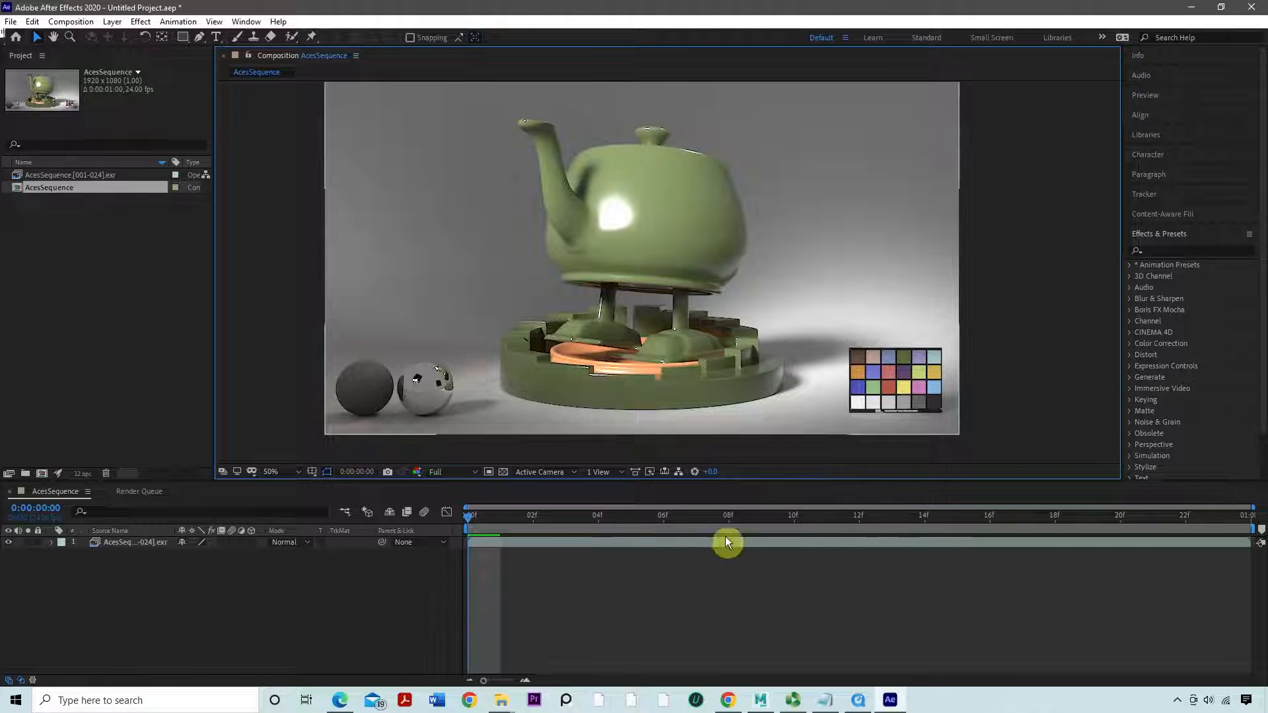
# Switch to Maya, close its Preferences, and arrange the windows so Arnold RenderView sits beside the After Effects composition
pyautogui.click(761, 700)
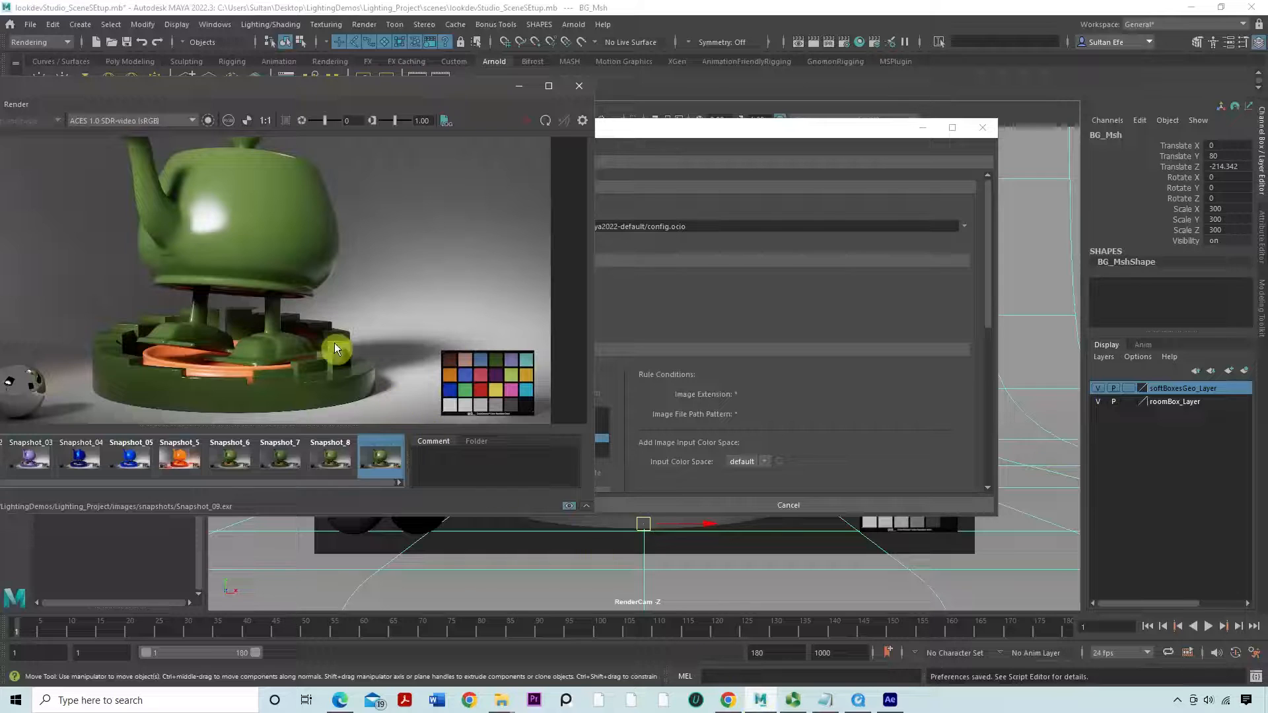
pyautogui.moveTo(318, 89); pyautogui.dragTo(363, 99)
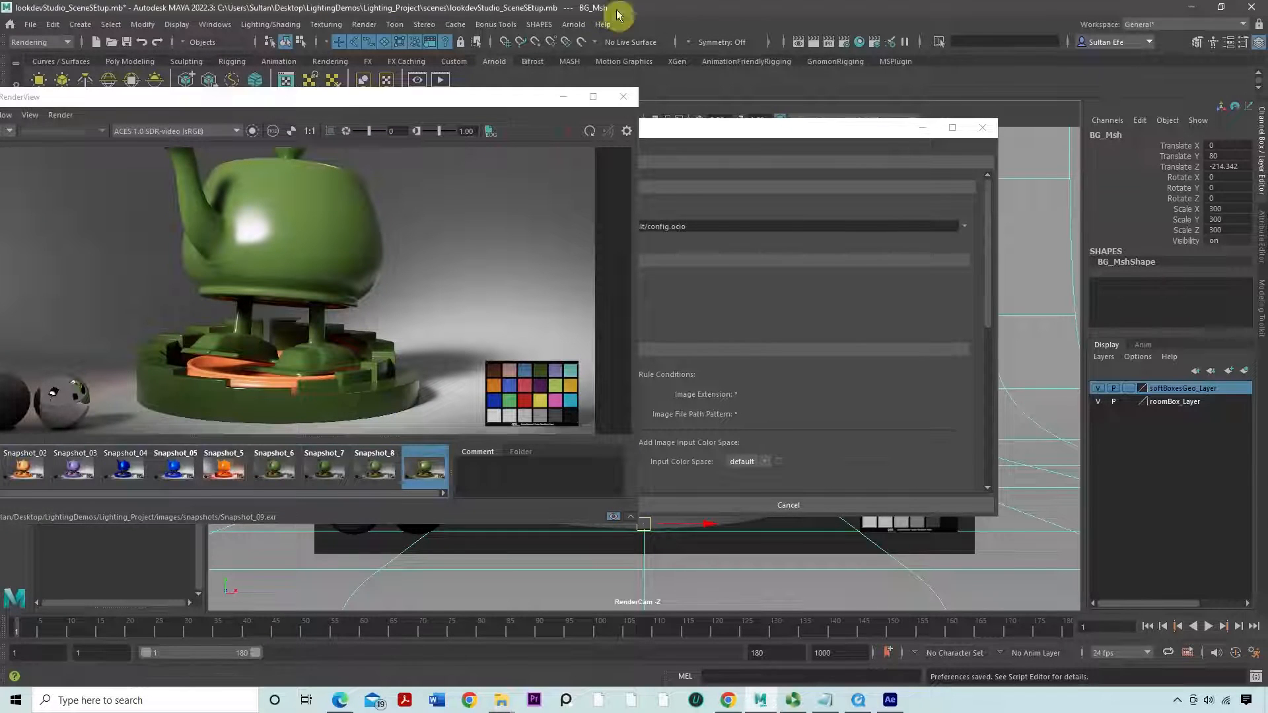
pyautogui.moveTo(618, 15); pyautogui.dragTo(900, 645)
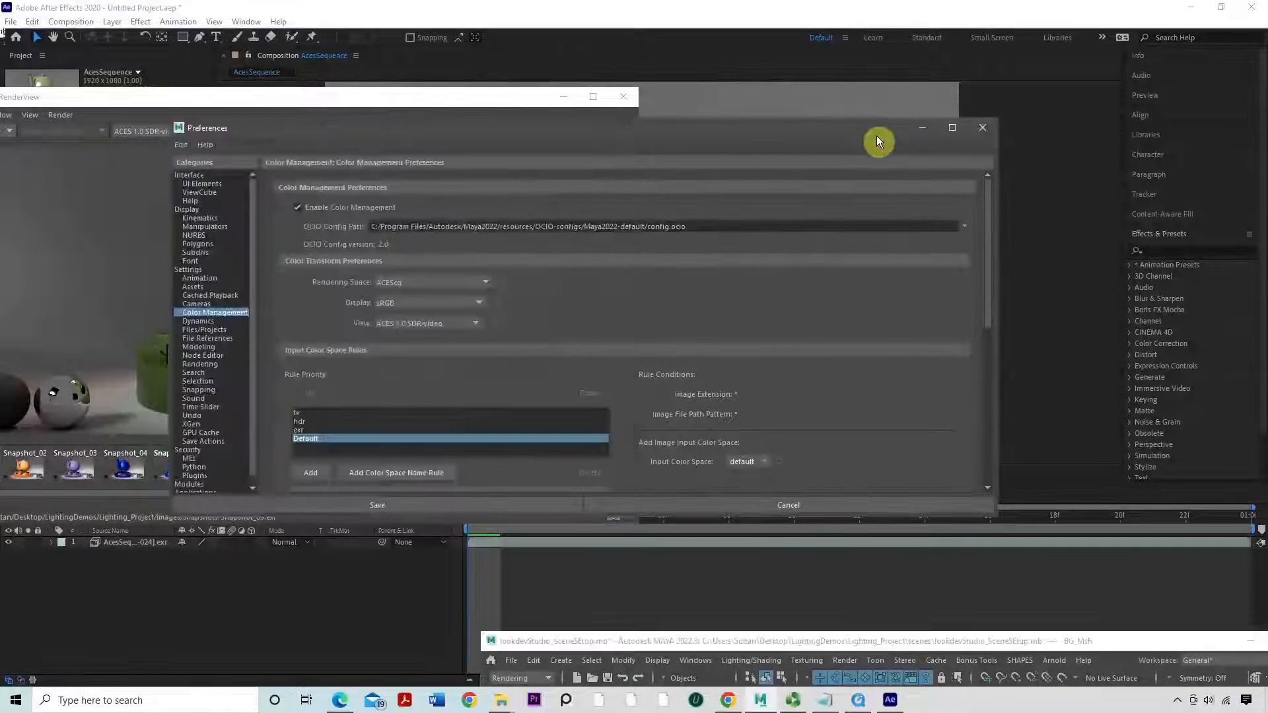
pyautogui.click(985, 130)
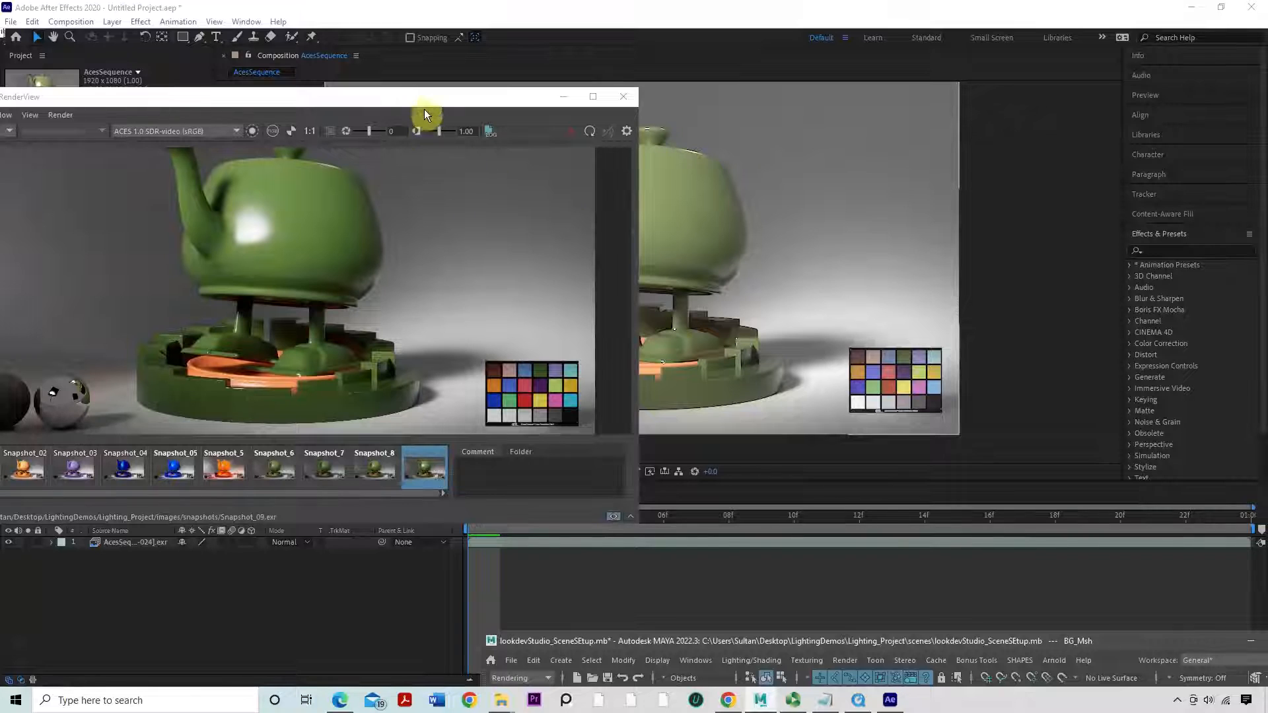
pyautogui.moveTo(433, 94); pyautogui.dragTo(382, 80)
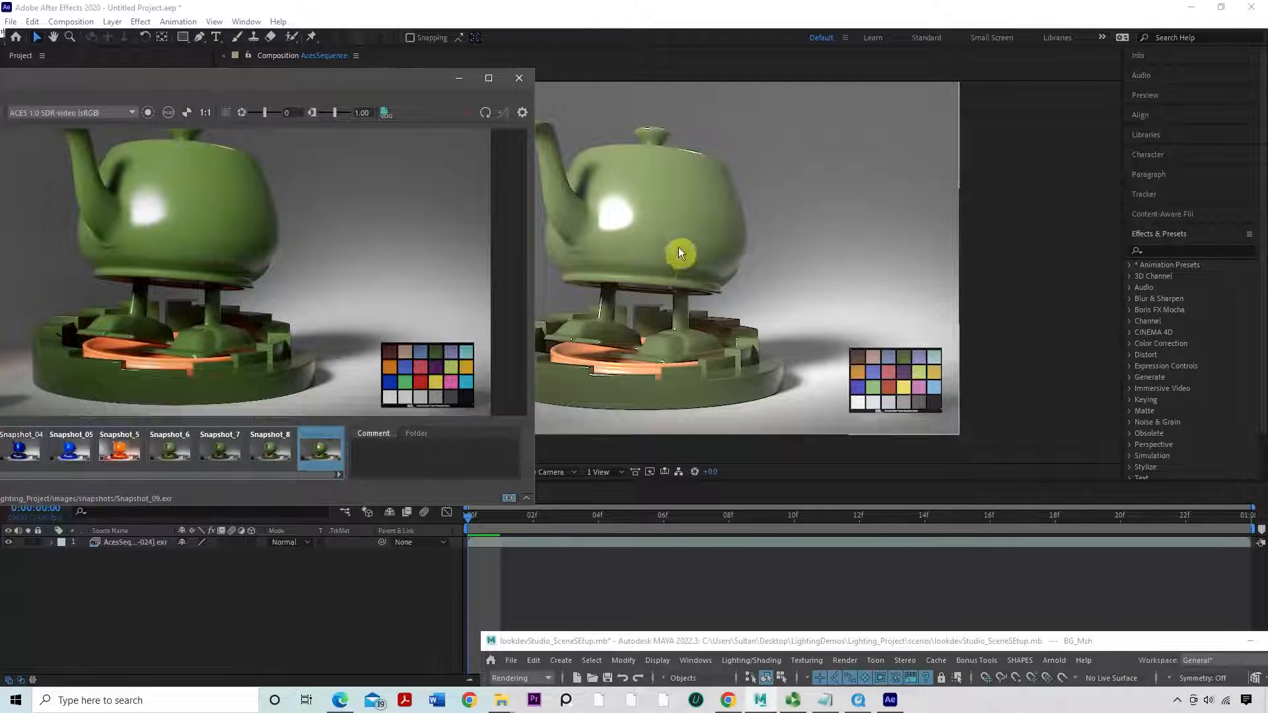
# Compare the teapot colors in Arnold RenderView with the After Effects composition, and minimize RenderView
pyautogui.moveTo(210, 224)
pyautogui.mouseDown()
pyautogui.moveTo(221, 231)
pyautogui.moveTo(216, 215)
pyautogui.mouseUp()
pyautogui.scroll(-2, 215, 216)
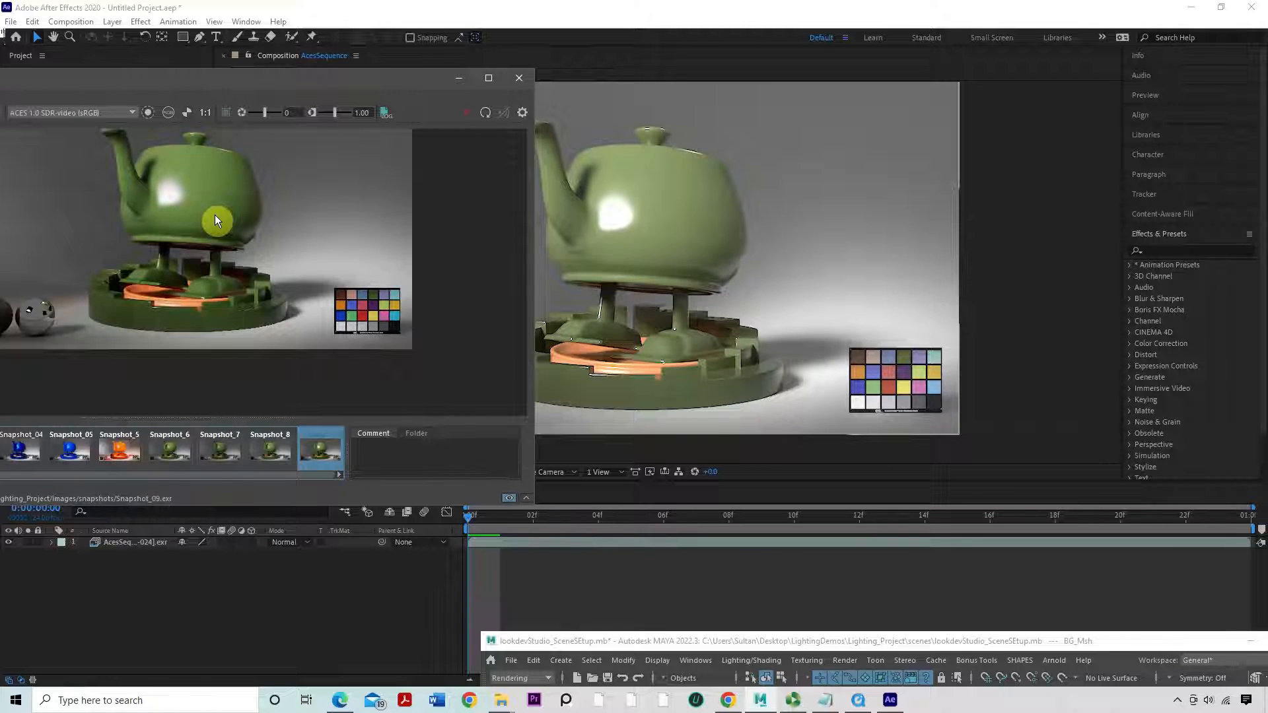
pyautogui.scroll(2, 195, 204)
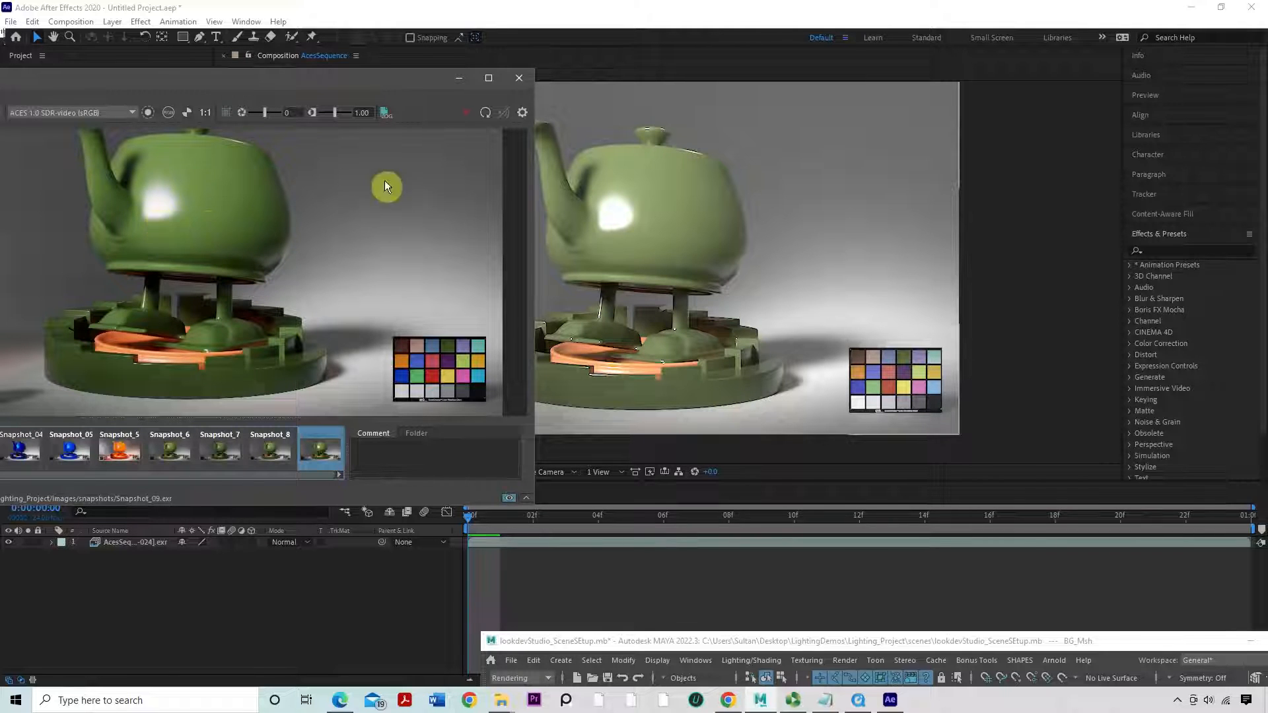
pyautogui.click(462, 81)
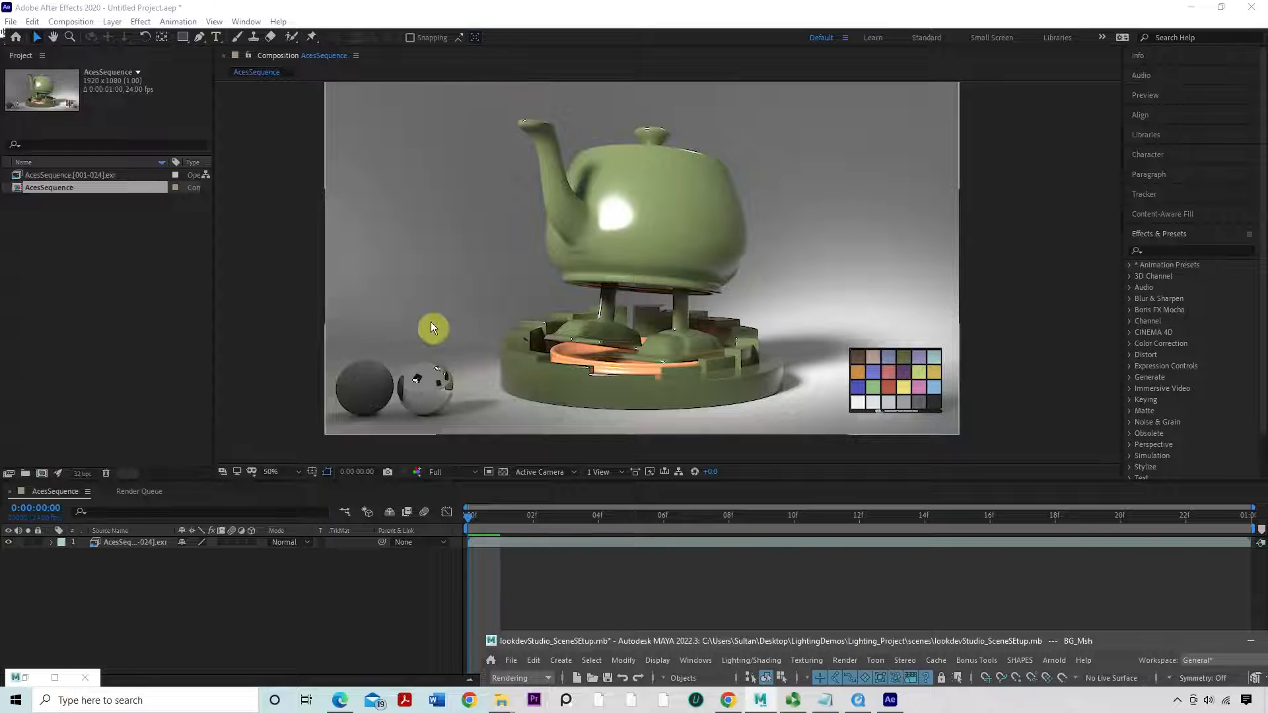
# Confirm the project color settings as 32 bits per channel (float) and sRGB IEC61966-2.1 with Linearize Working Space enabled
pyautogui.click(83, 477)
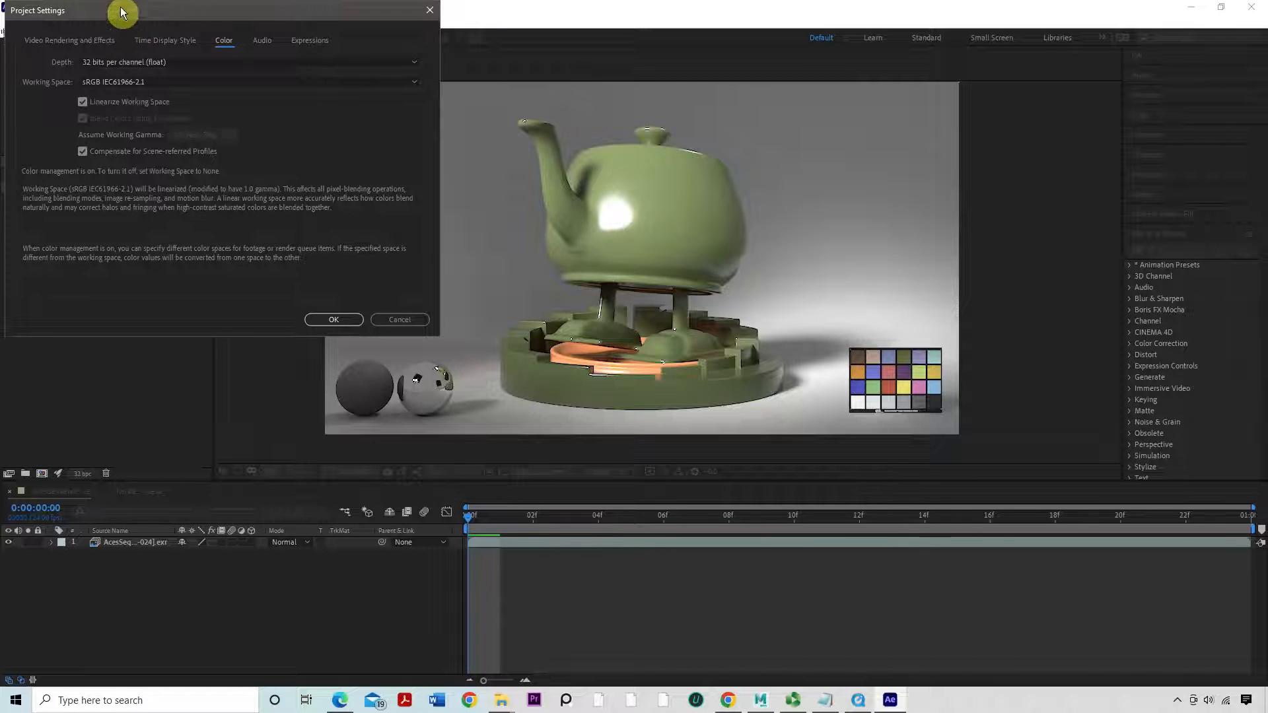
pyautogui.moveTo(125, 14); pyautogui.dragTo(198, 93)
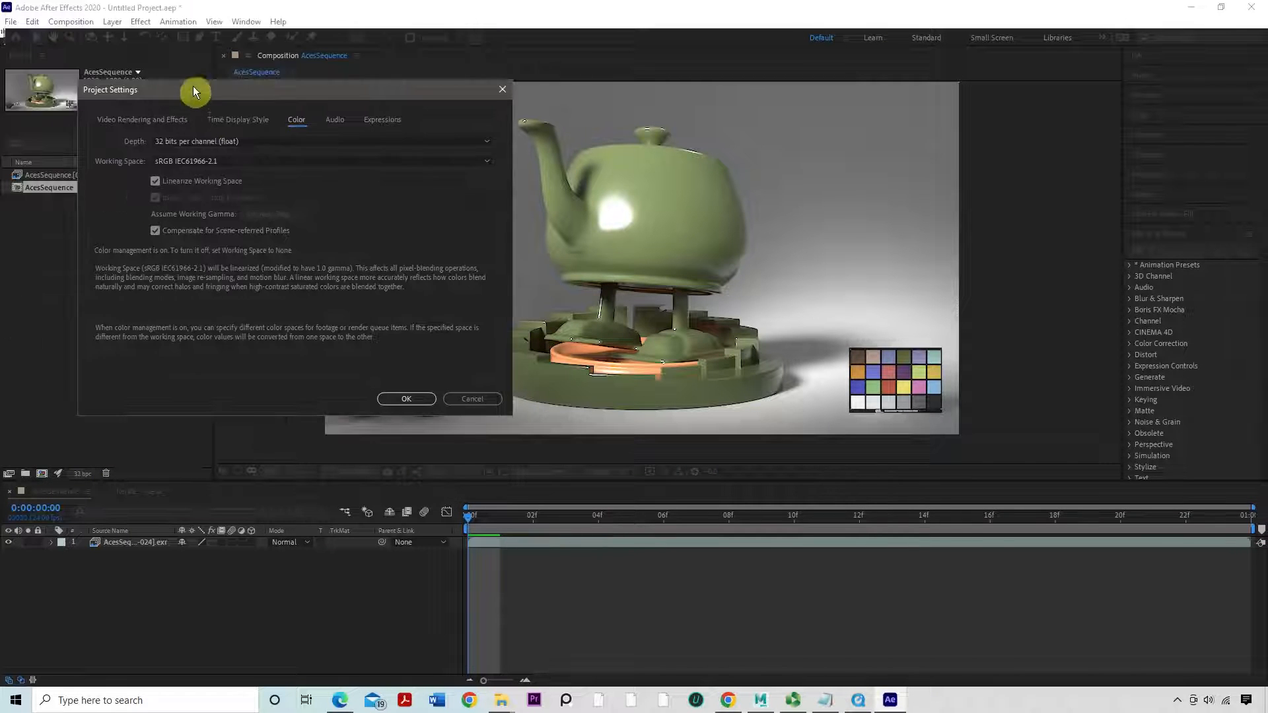
pyautogui.click(177, 141)
pyautogui.click(179, 182)
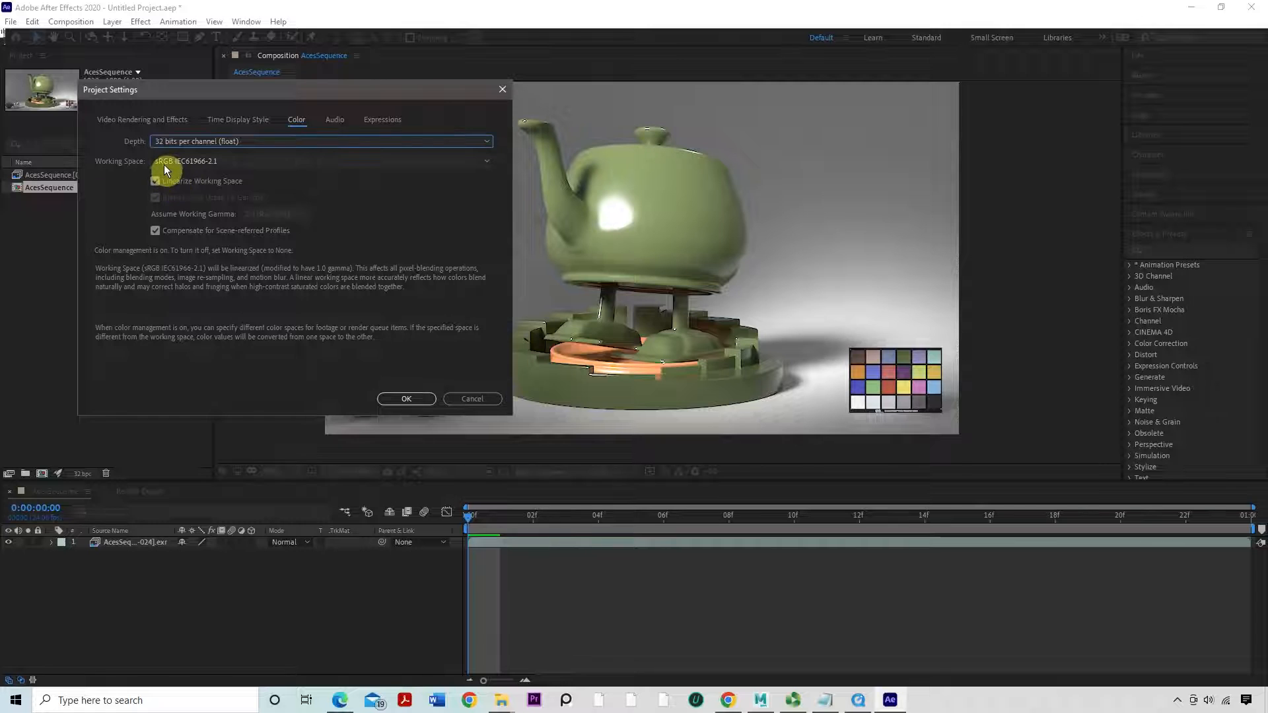
pyautogui.click(165, 165)
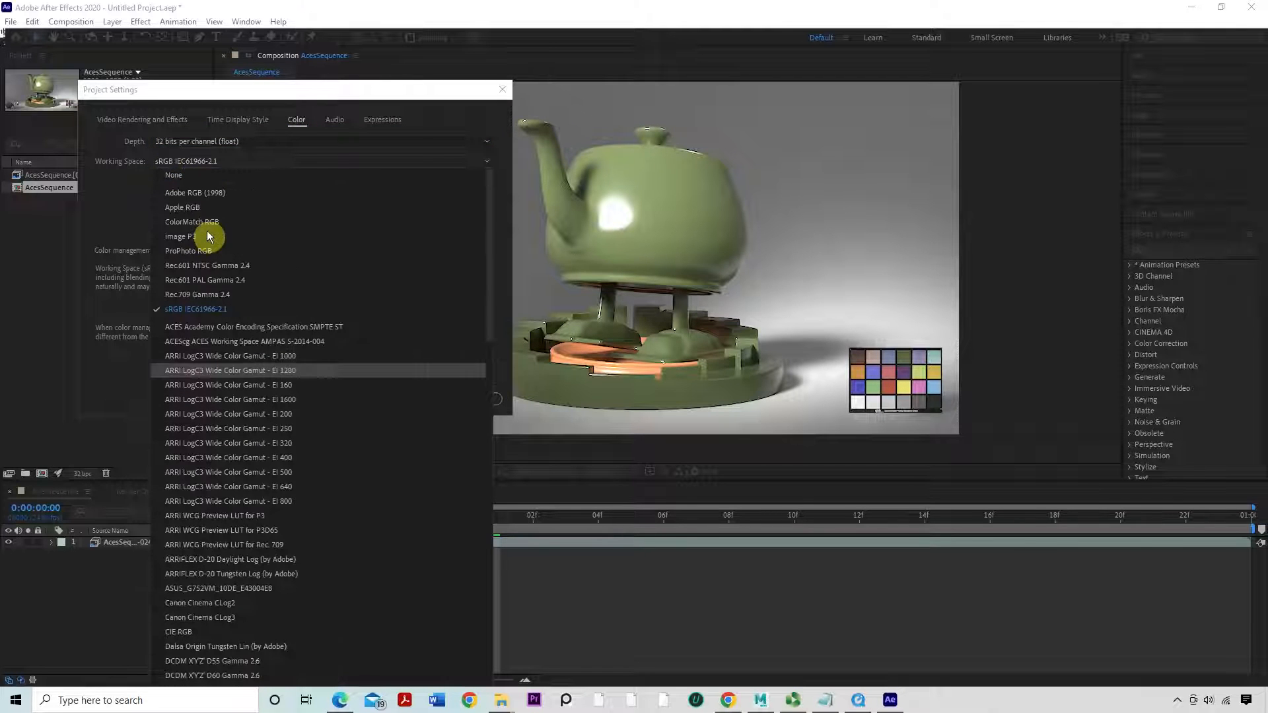
pyautogui.click(190, 308)
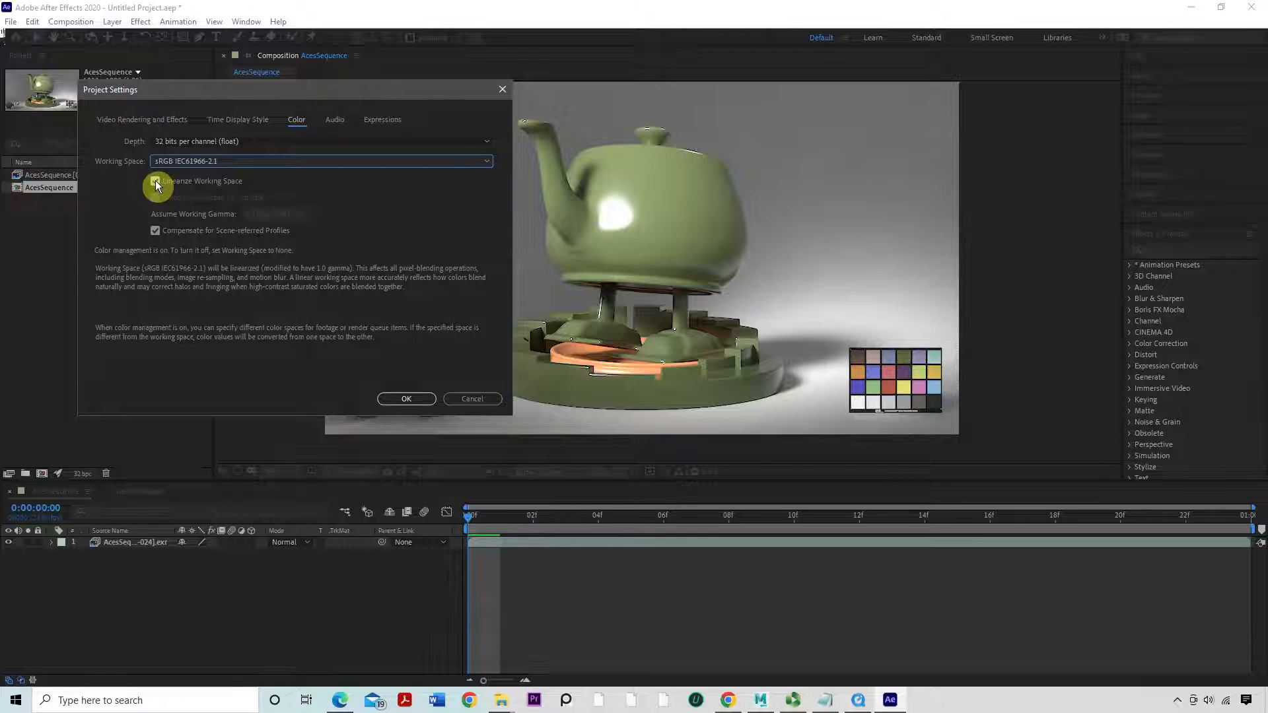
pyautogui.click(424, 399)
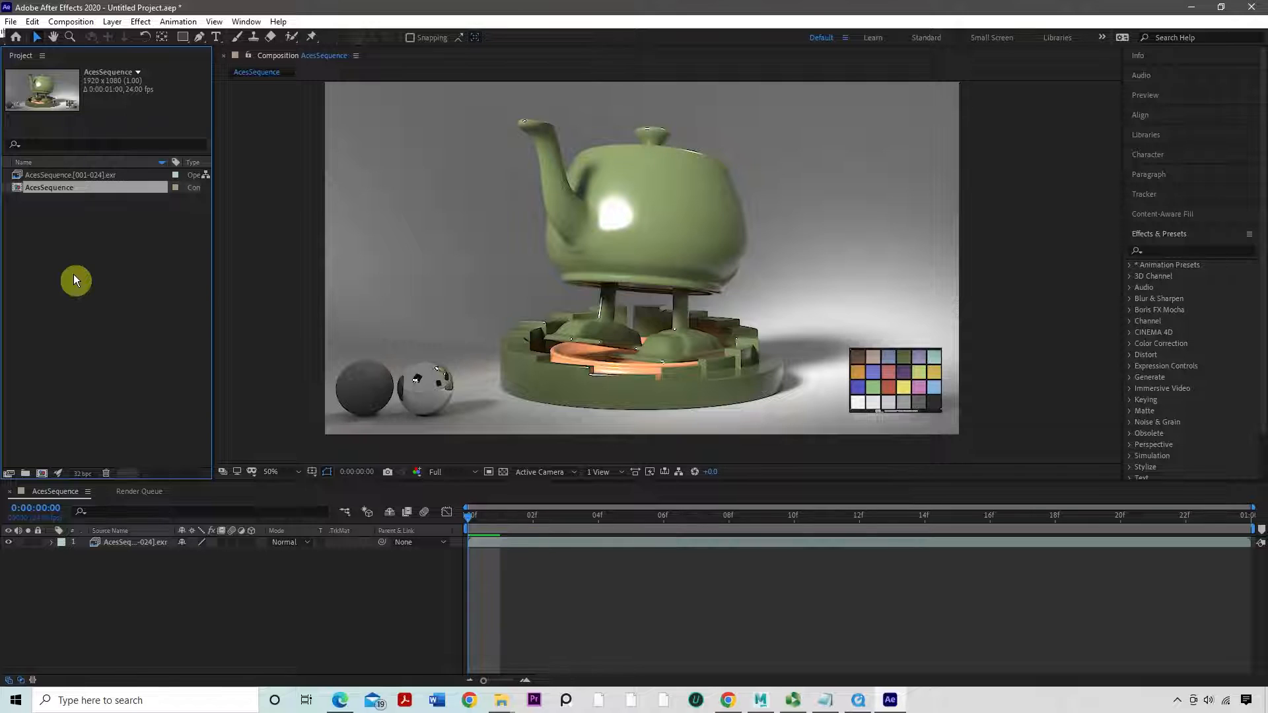
# Search the effects for "open" and apply the OpenColorIO effect to the AcesSequence layer
pyautogui.click(144, 547)
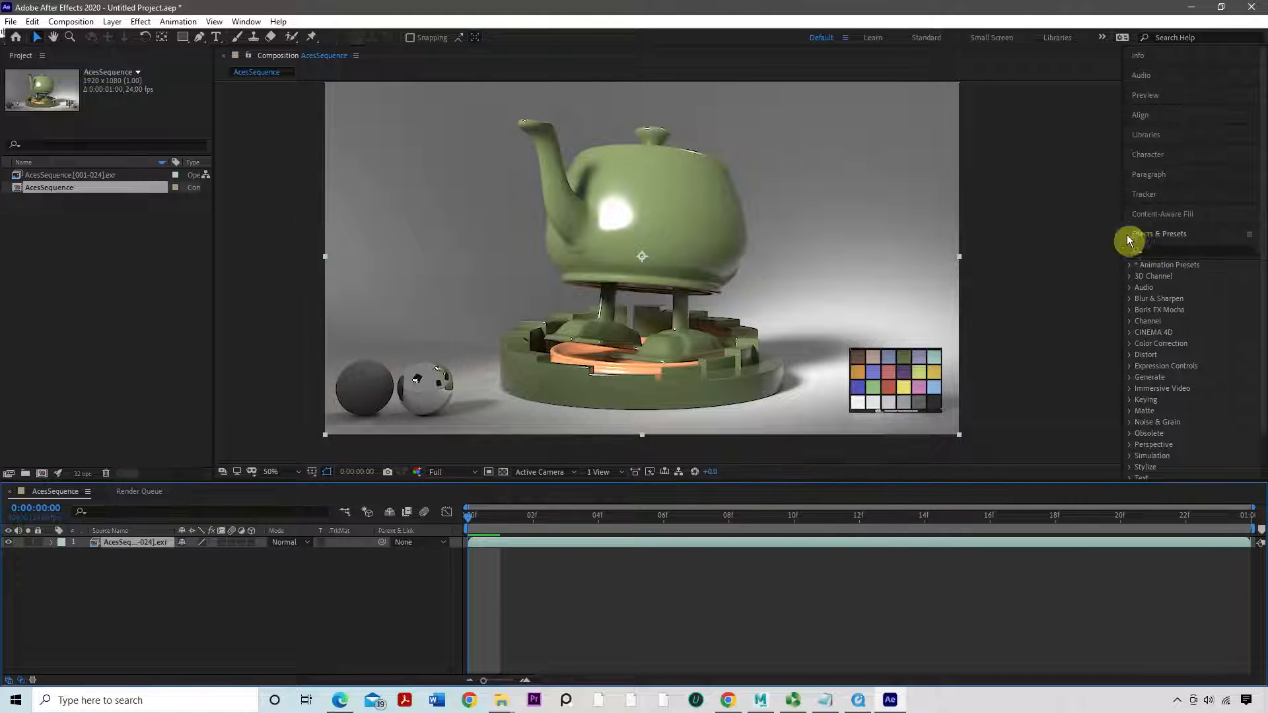
pyautogui.click(1153, 251)
pyautogui.write('c')
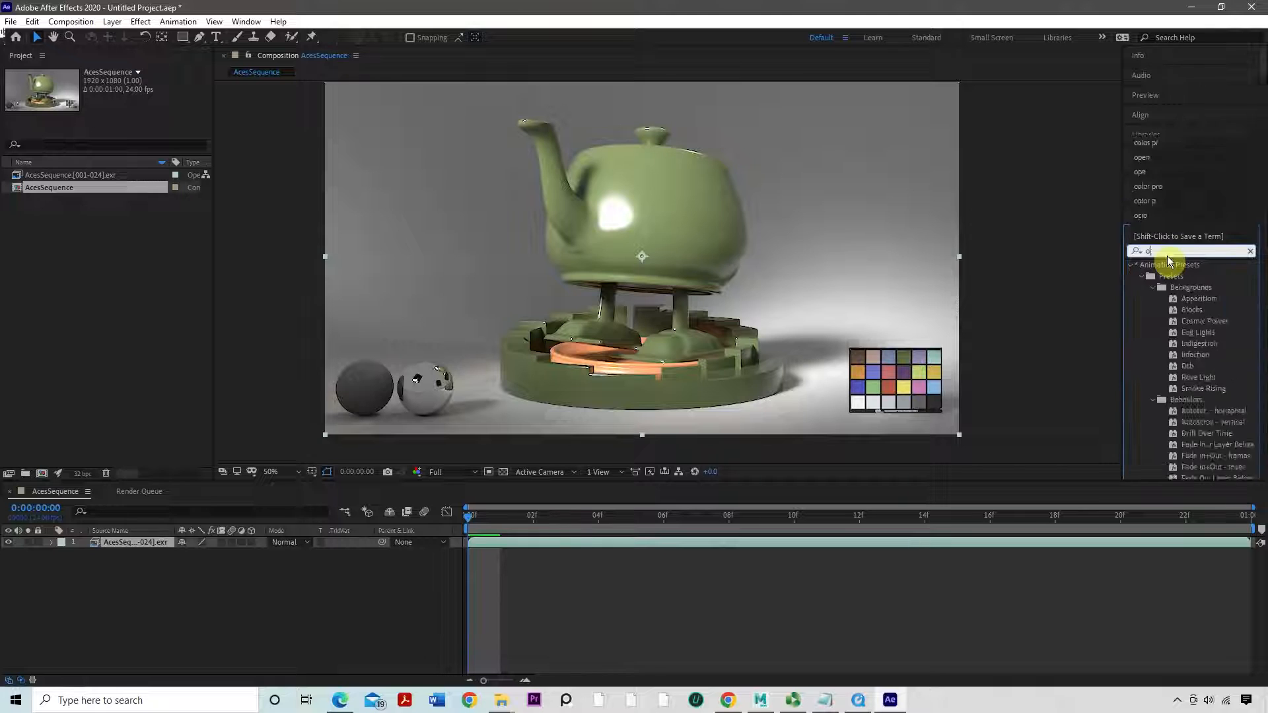
pyautogui.write('pen')
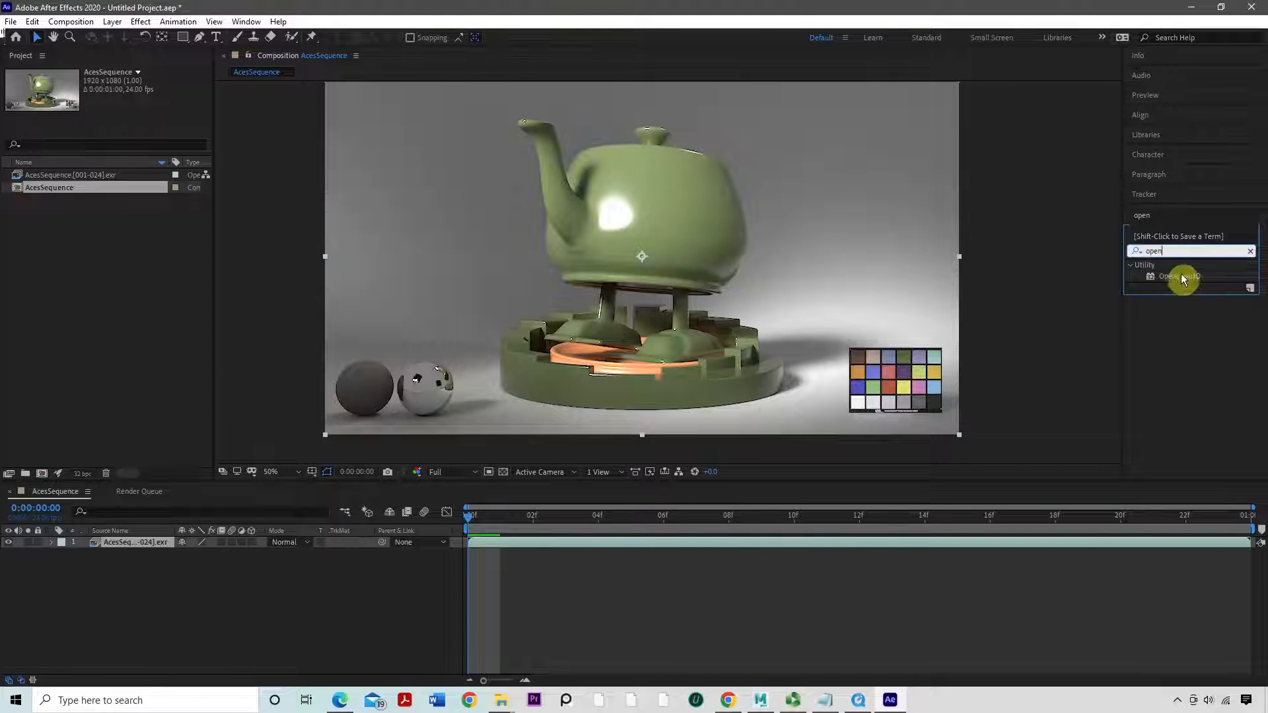
pyautogui.click(1181, 274)
pyautogui.moveTo(1174, 274); pyautogui.dragTo(136, 543)
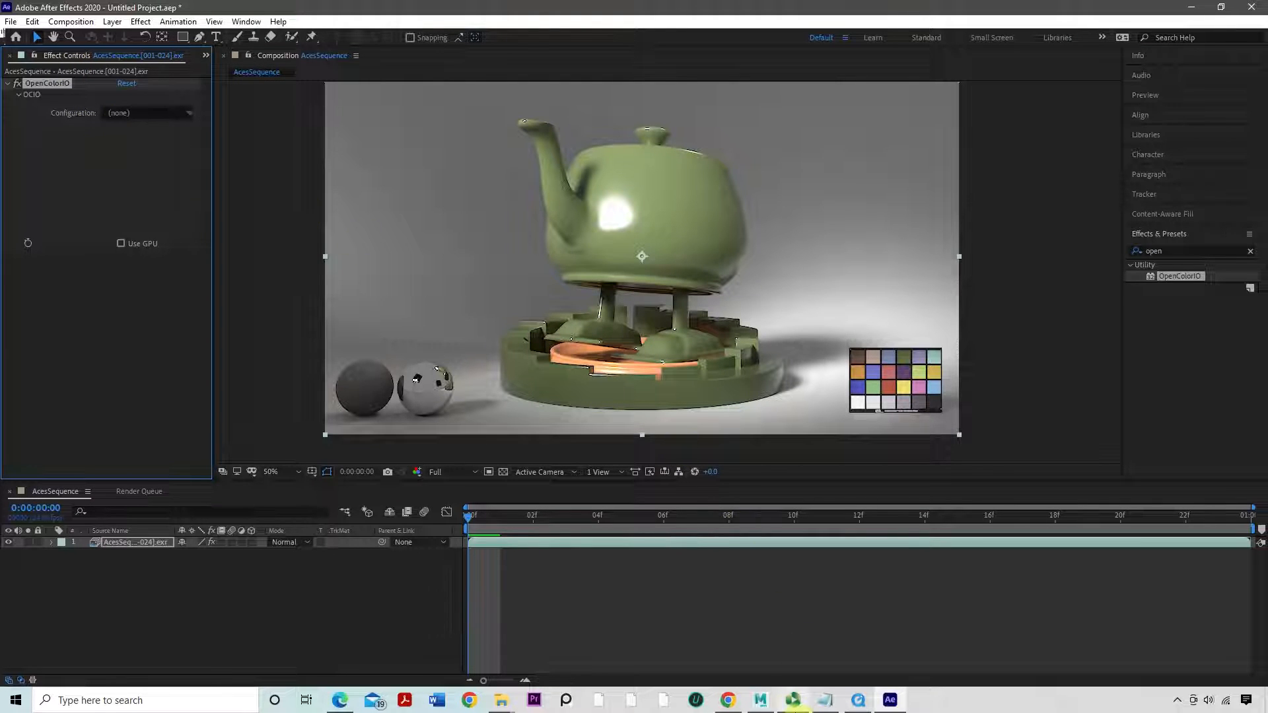
# Switch to Maya, maximize its window, and display the Color Management preferences
pyautogui.click(760, 700)
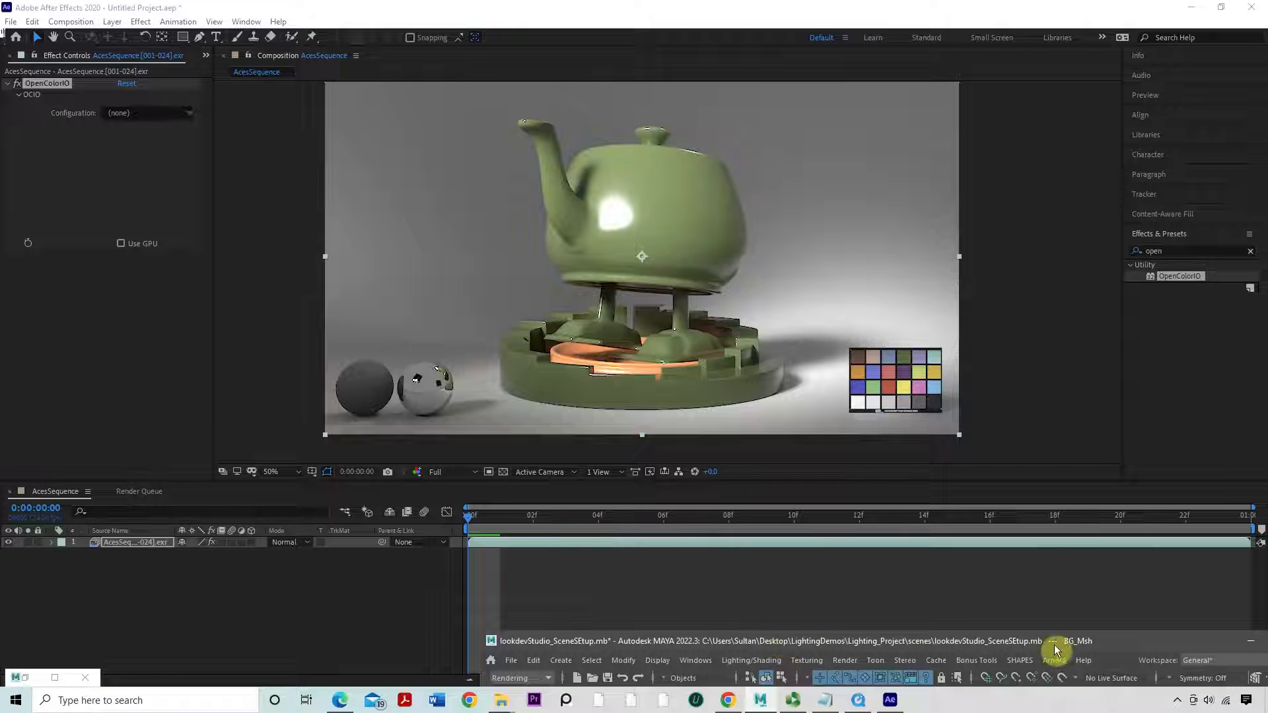
pyautogui.doubleClick(1127, 641)
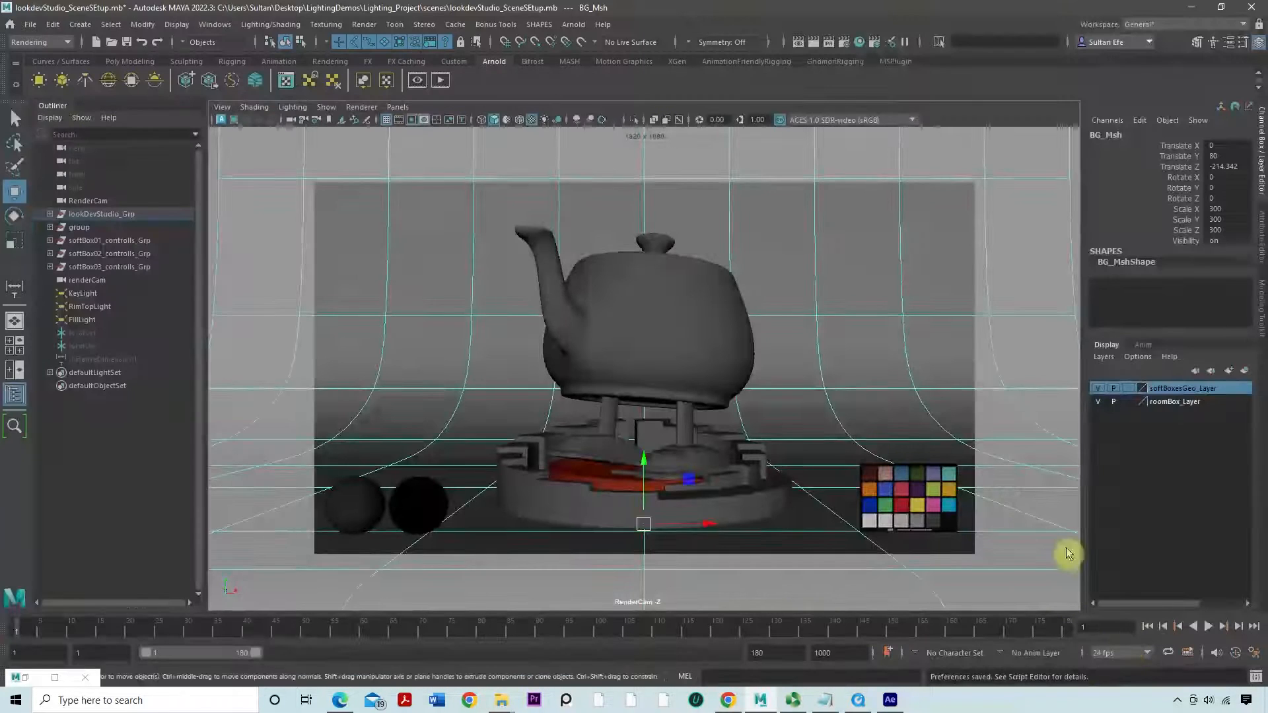
pyautogui.click(1250, 652)
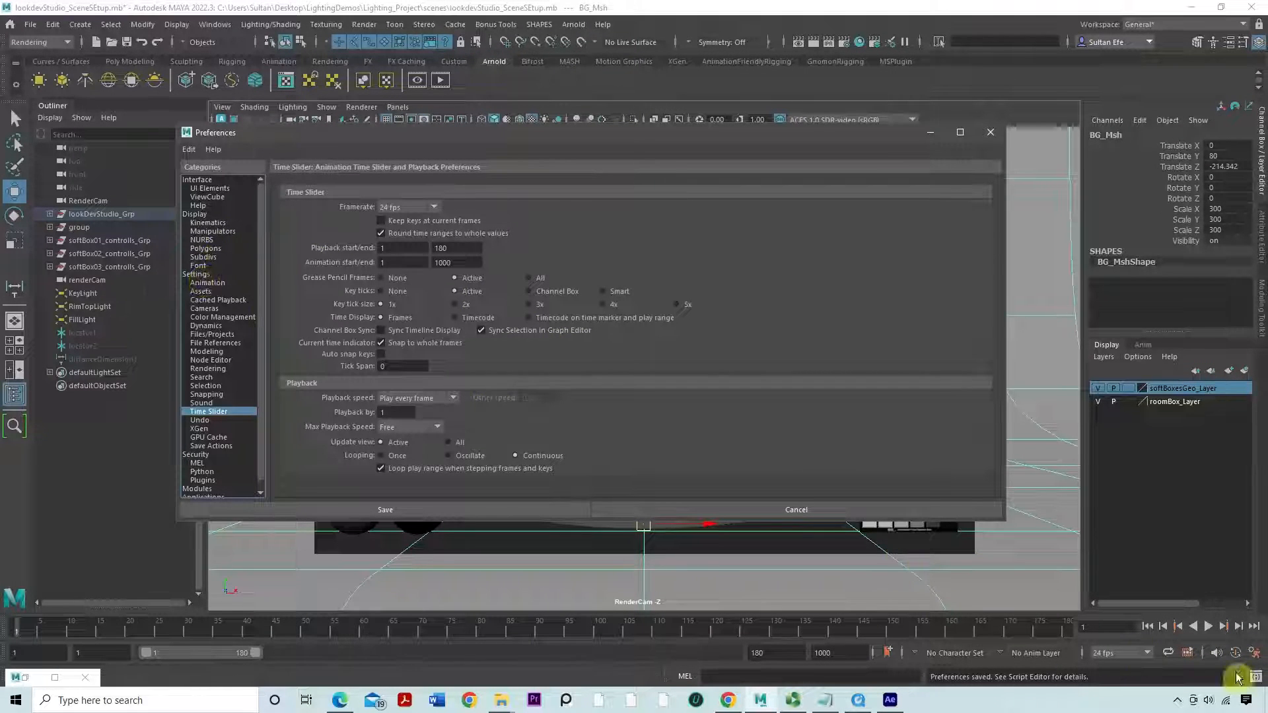
pyautogui.click(220, 319)
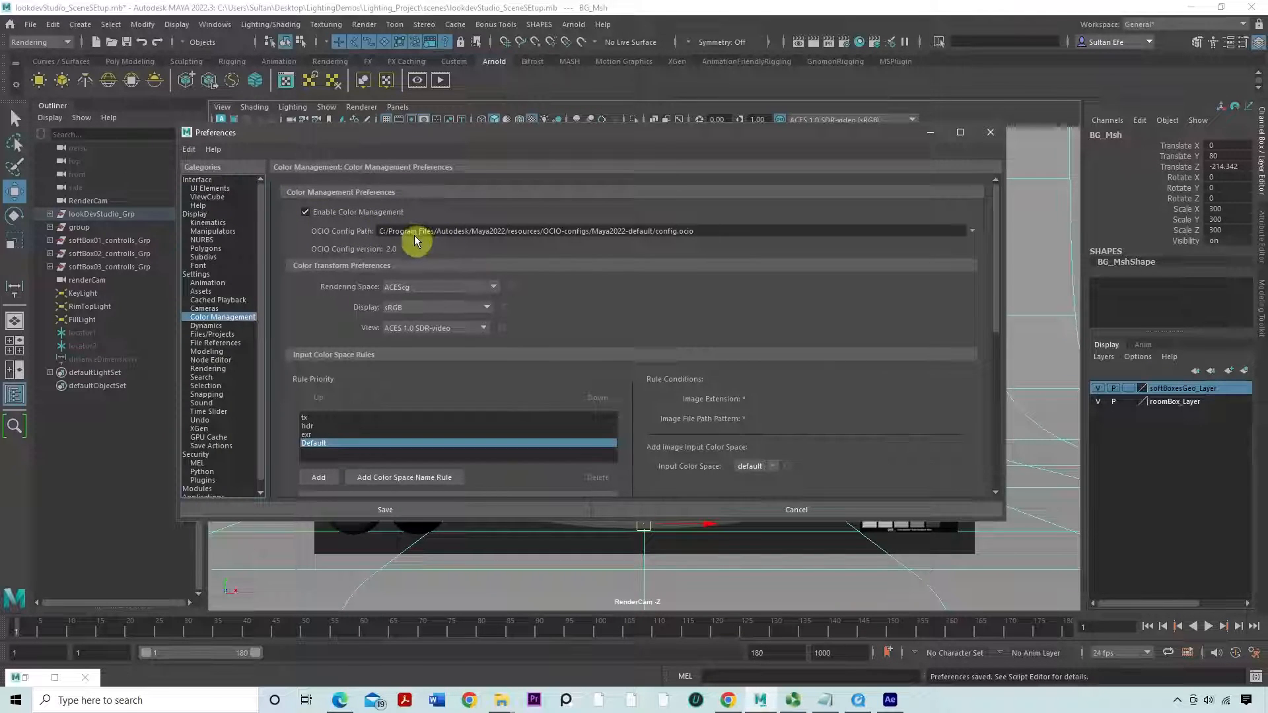
# Restore the default preference settings, and turn Enable Color Management off and back on
pyautogui.click(189, 149)
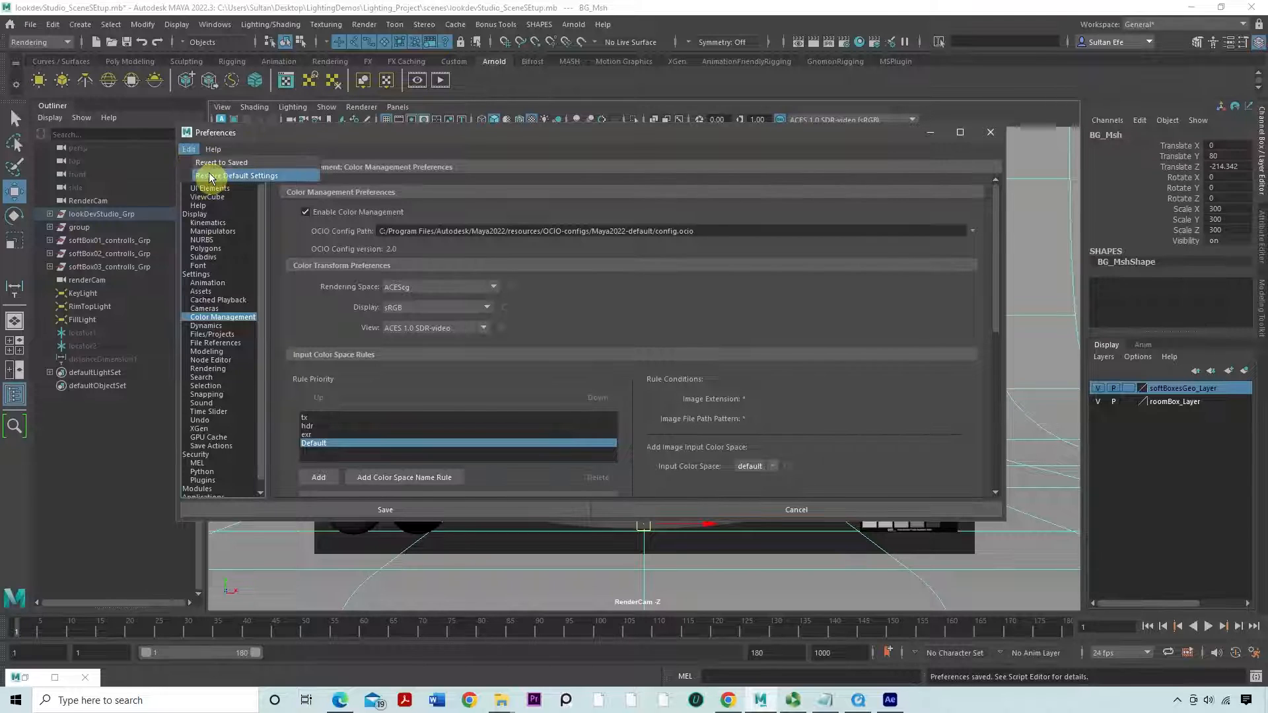
pyautogui.click(210, 175)
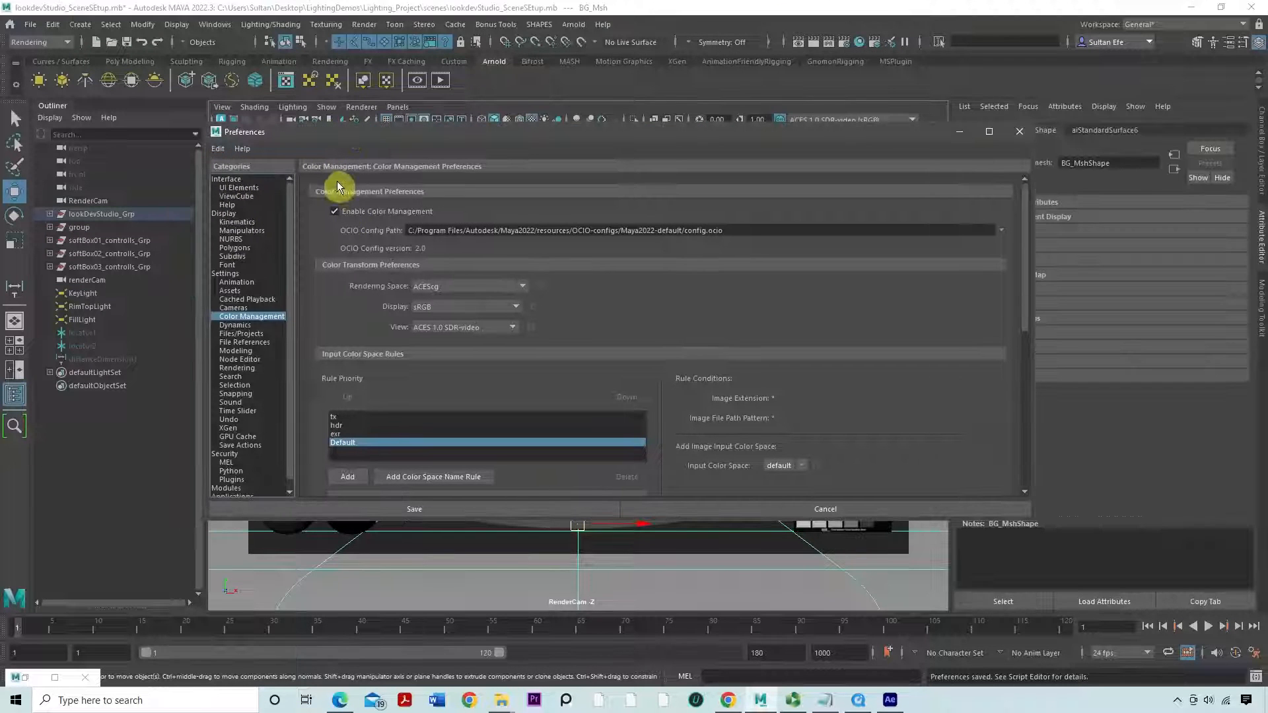
pyautogui.moveTo(277, 141); pyautogui.dragTo(249, 140)
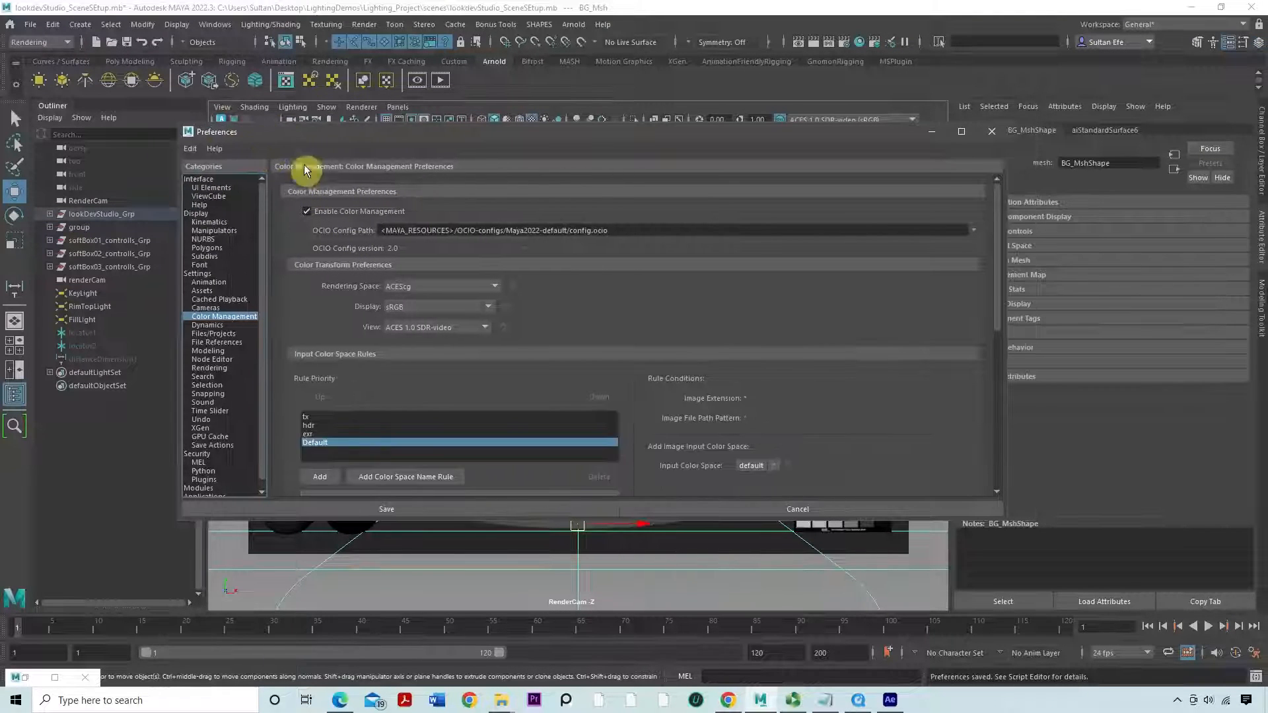
pyautogui.click(341, 216)
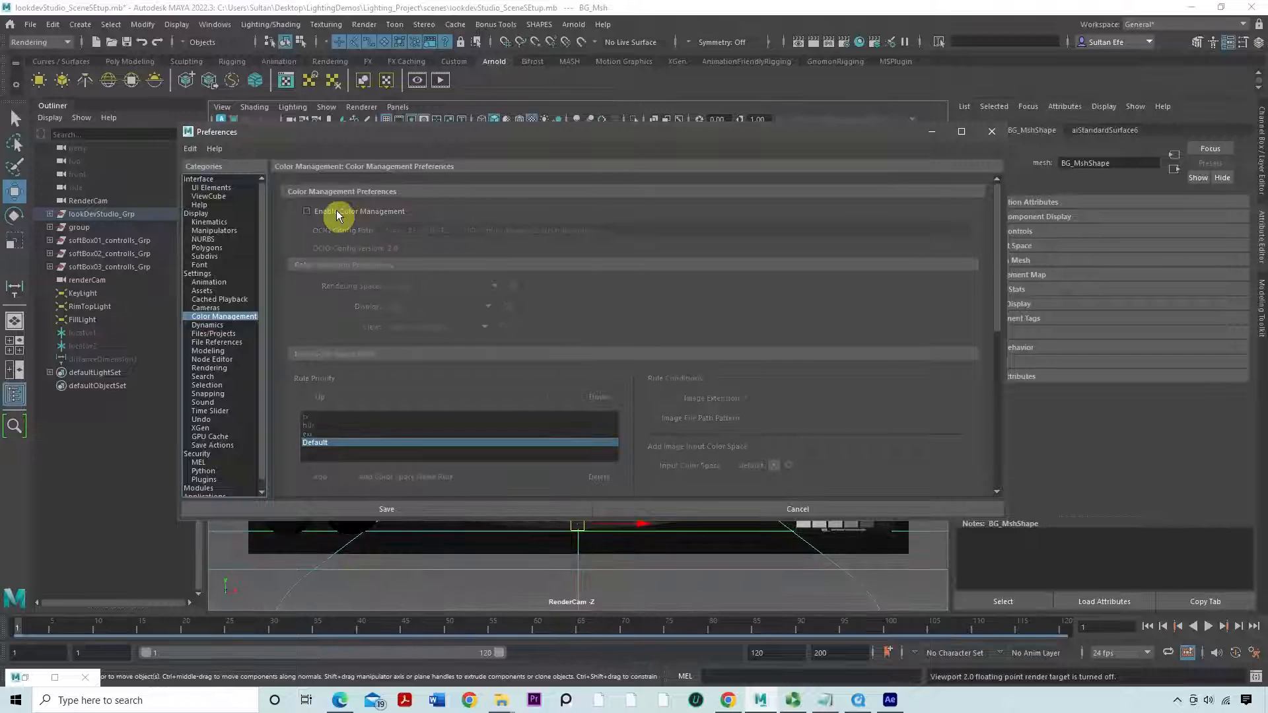
pyautogui.click(339, 216)
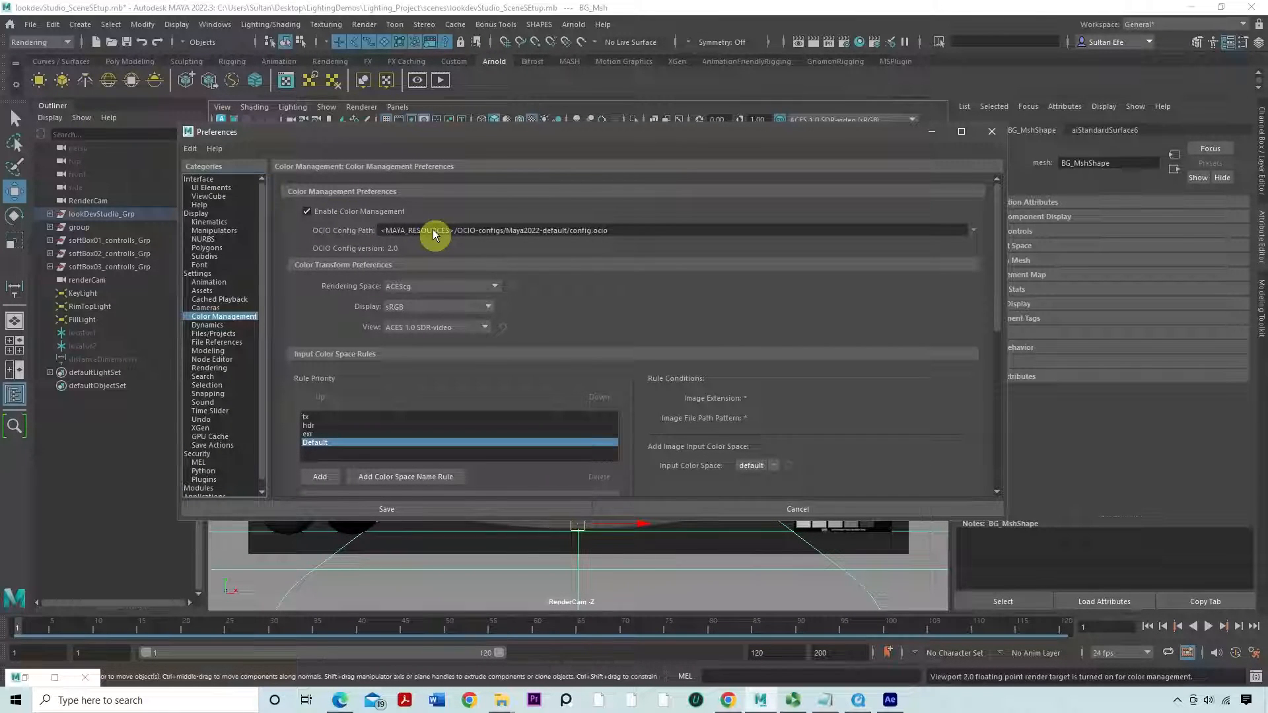
# Browse for the OCIO config file and copy the path of its Maya2022-default folder
pyautogui.click(974, 231)
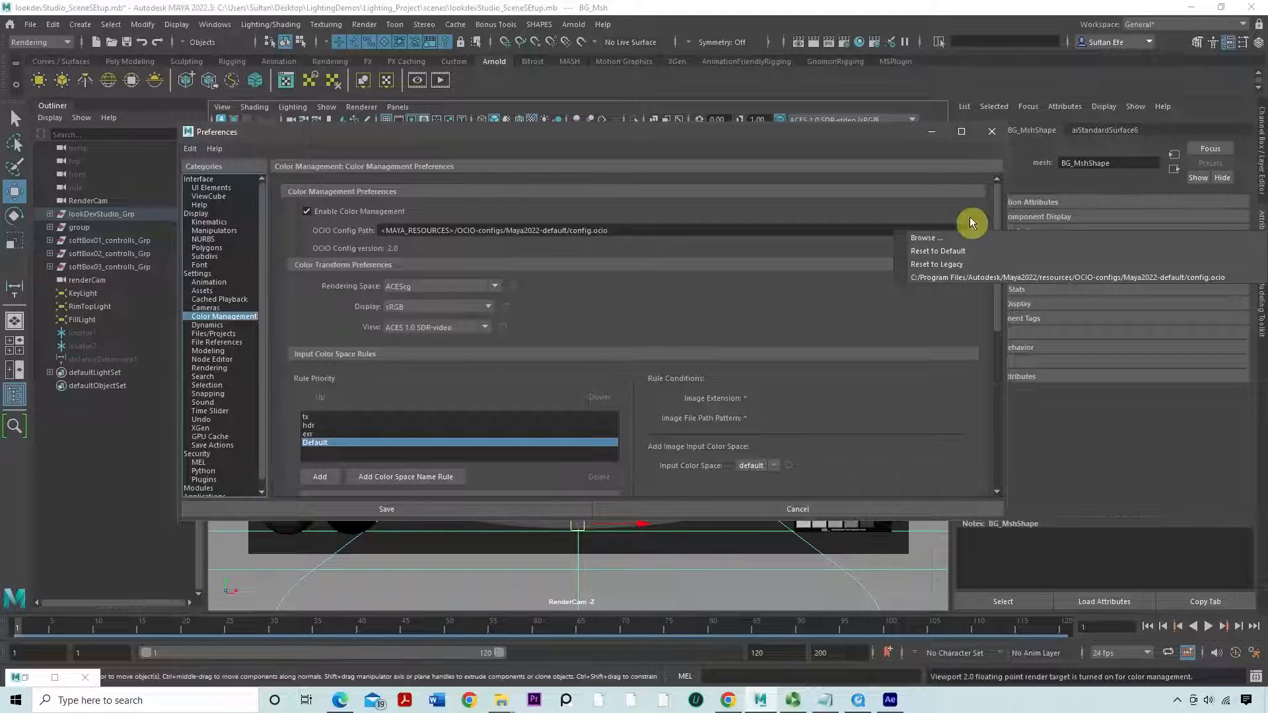
pyautogui.click(966, 237)
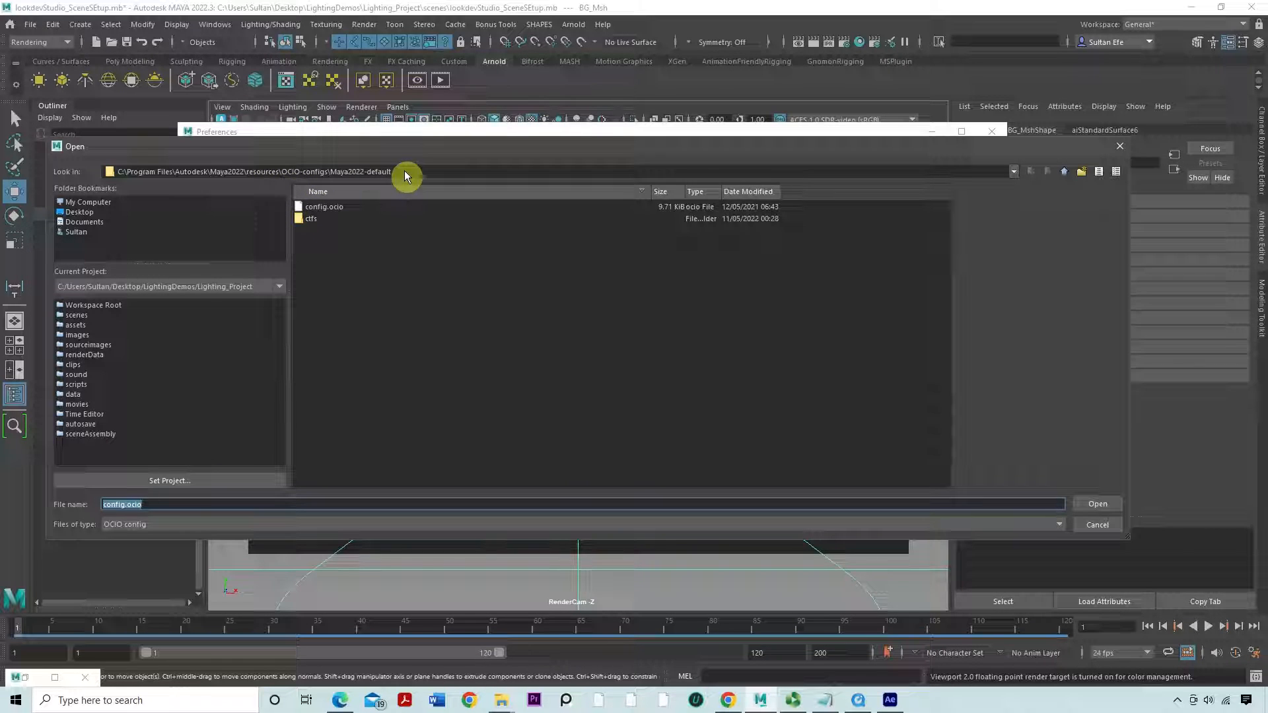
pyautogui.moveTo(404, 173); pyautogui.dragTo(116, 173)
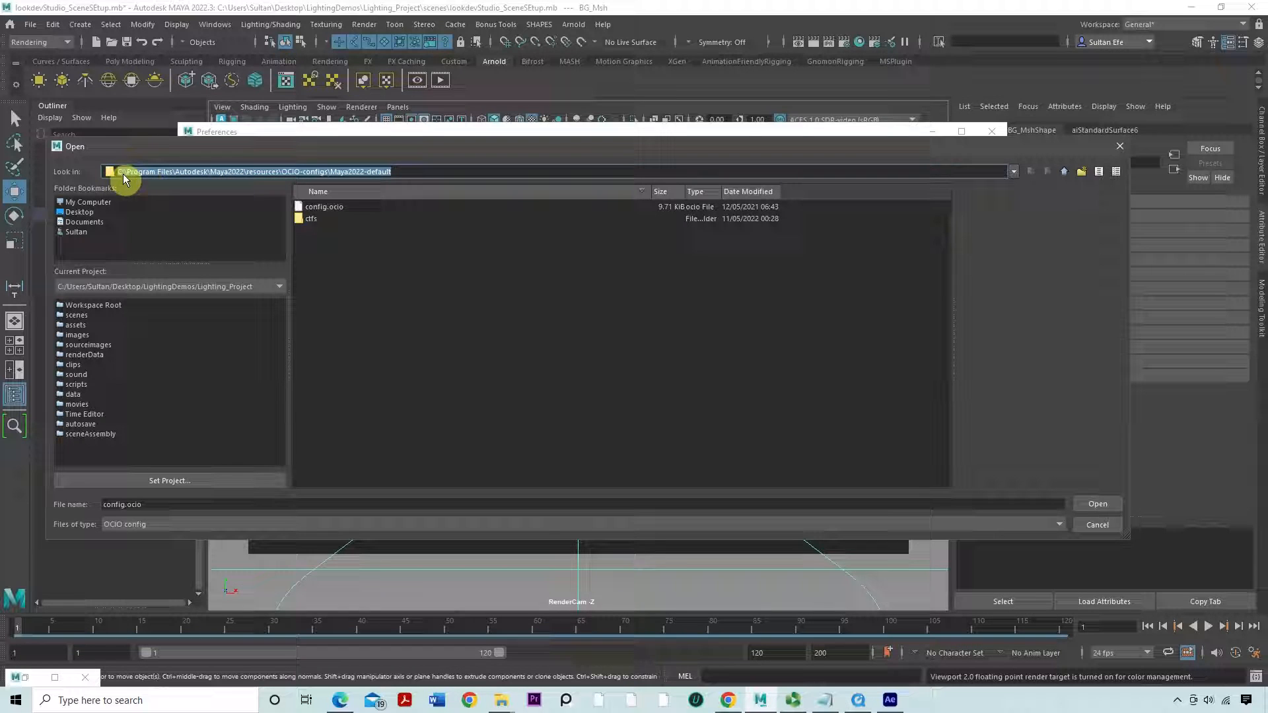
pyautogui.rightClick(167, 175)
pyautogui.click(262, 226)
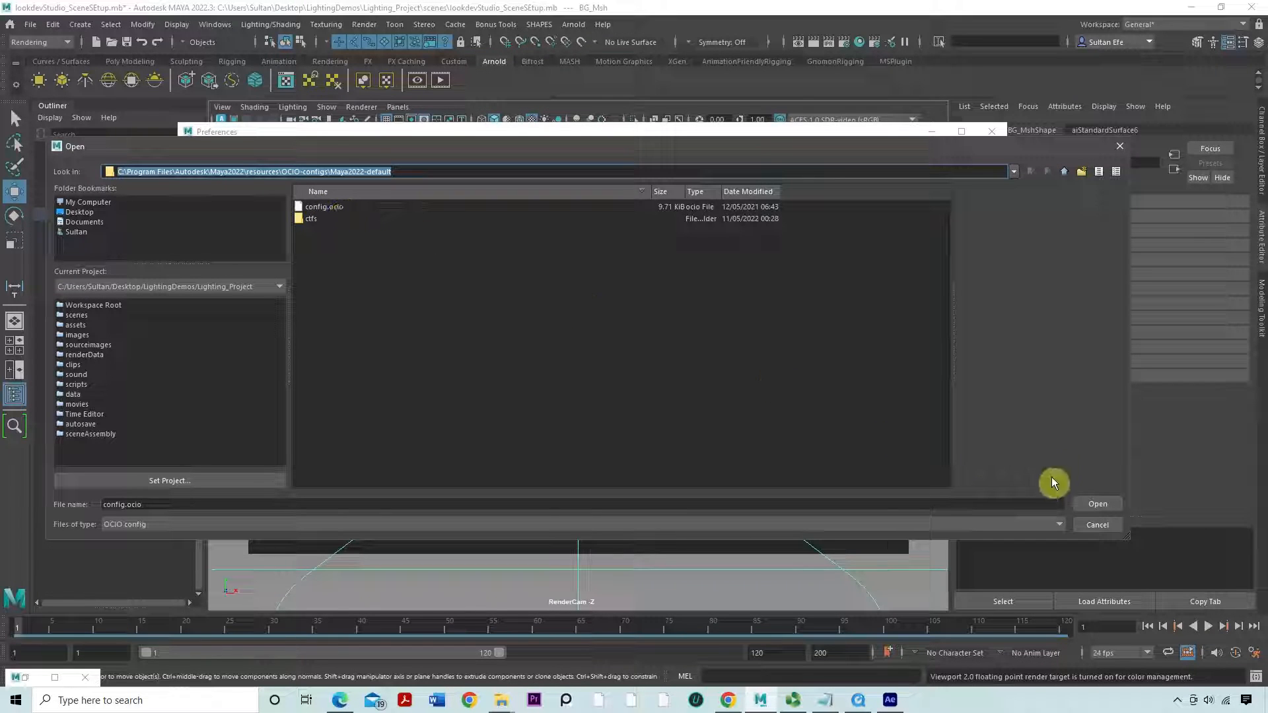
pyautogui.rightClick(365, 173)
pyautogui.click(387, 222)
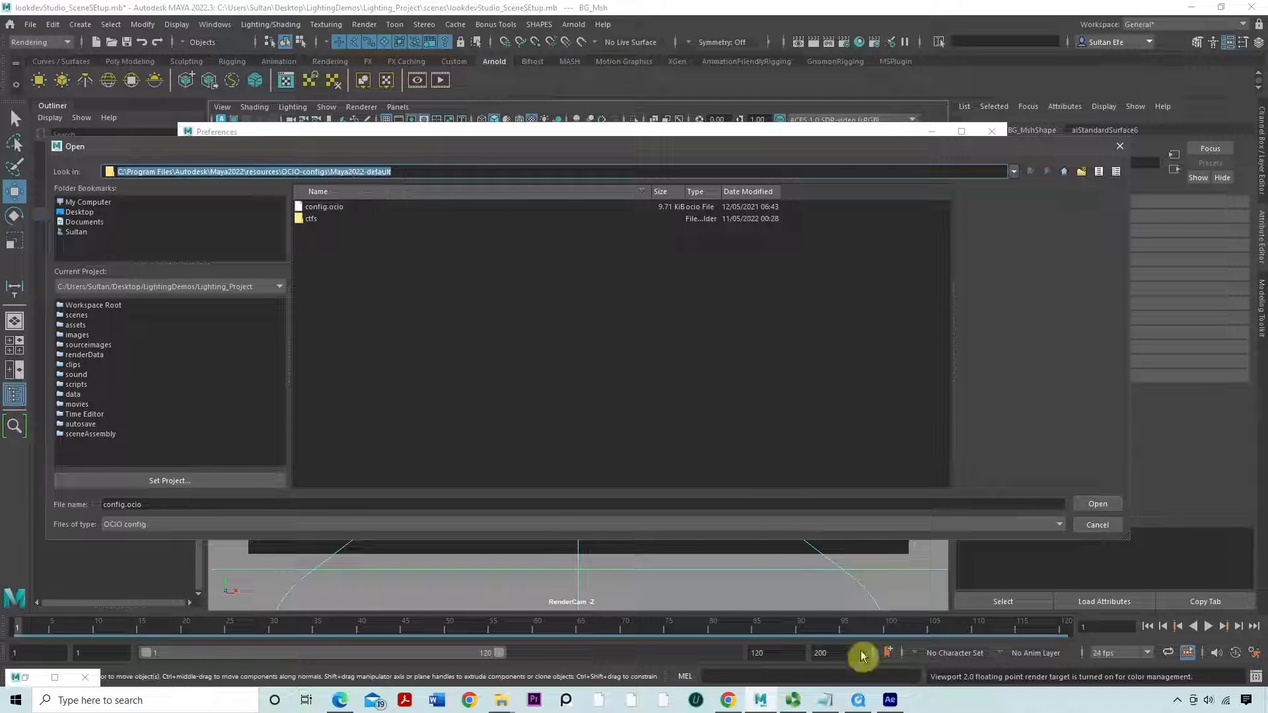
# Switch to After Effects and load config.ocio from the copied Maya2022-default folder path as the OpenColorIO effect's custom configuration
pyautogui.click(899, 707)
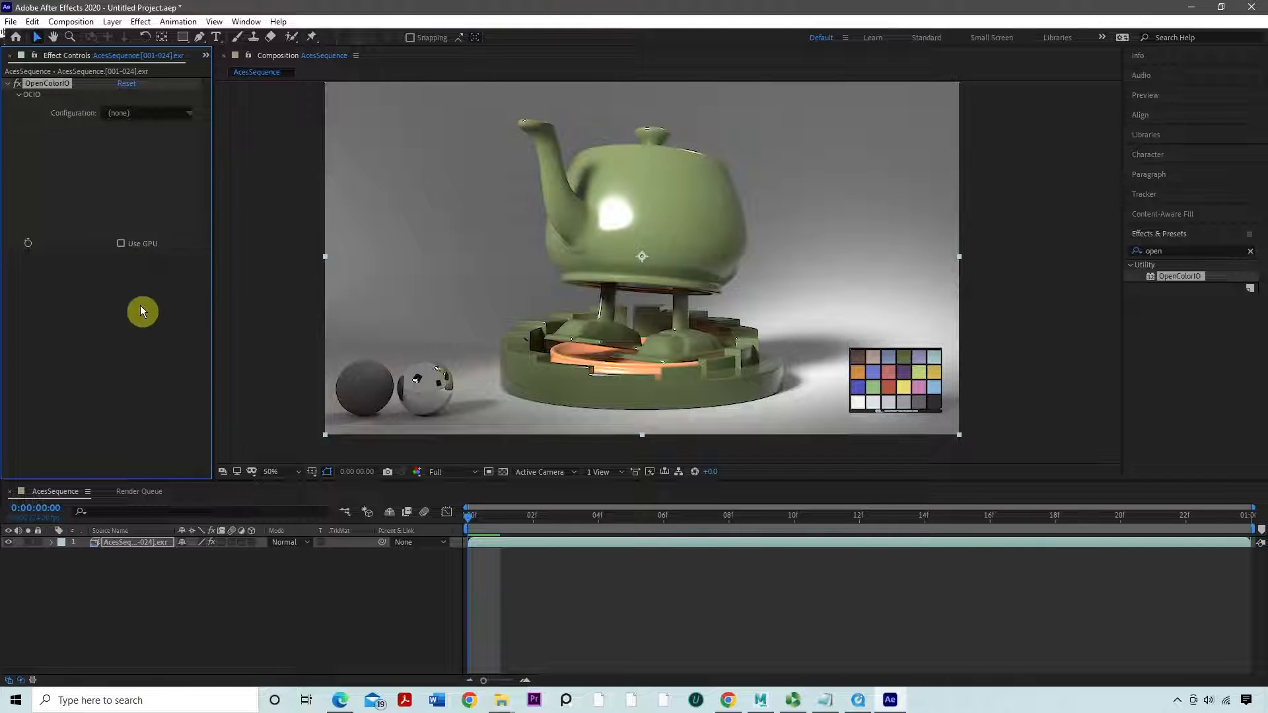
pyautogui.click(264, 276)
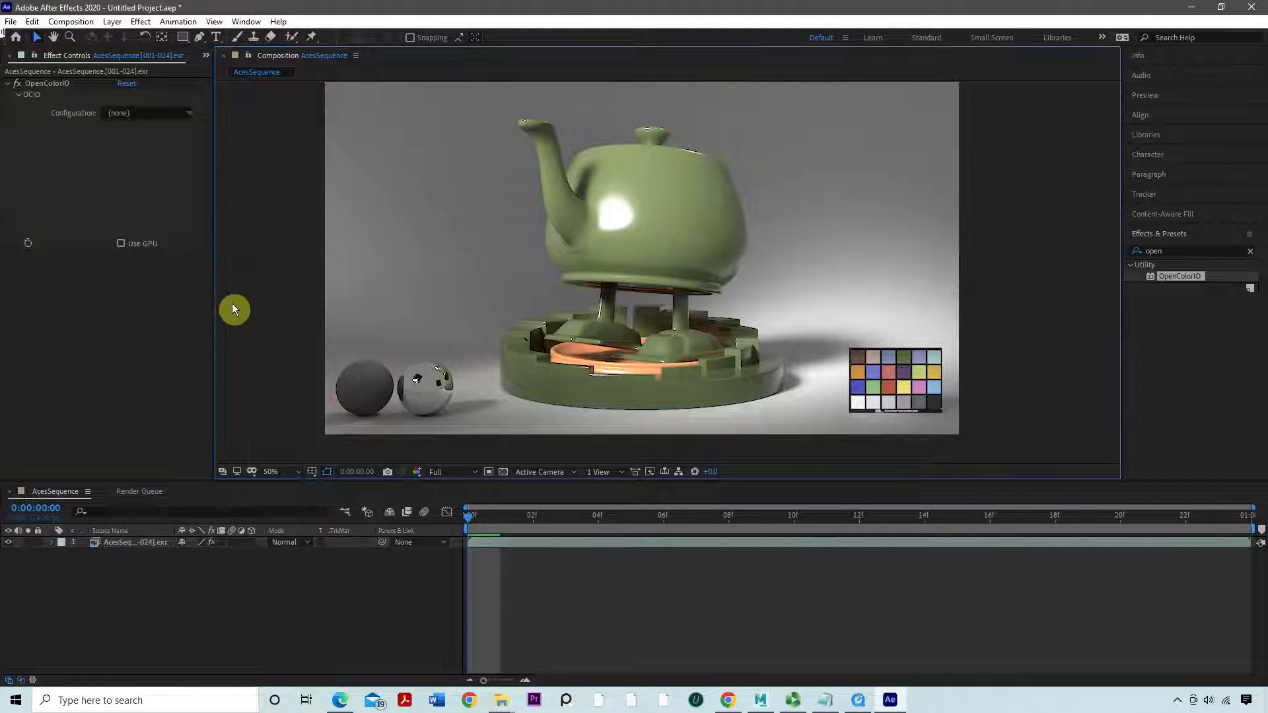
pyautogui.click(157, 543)
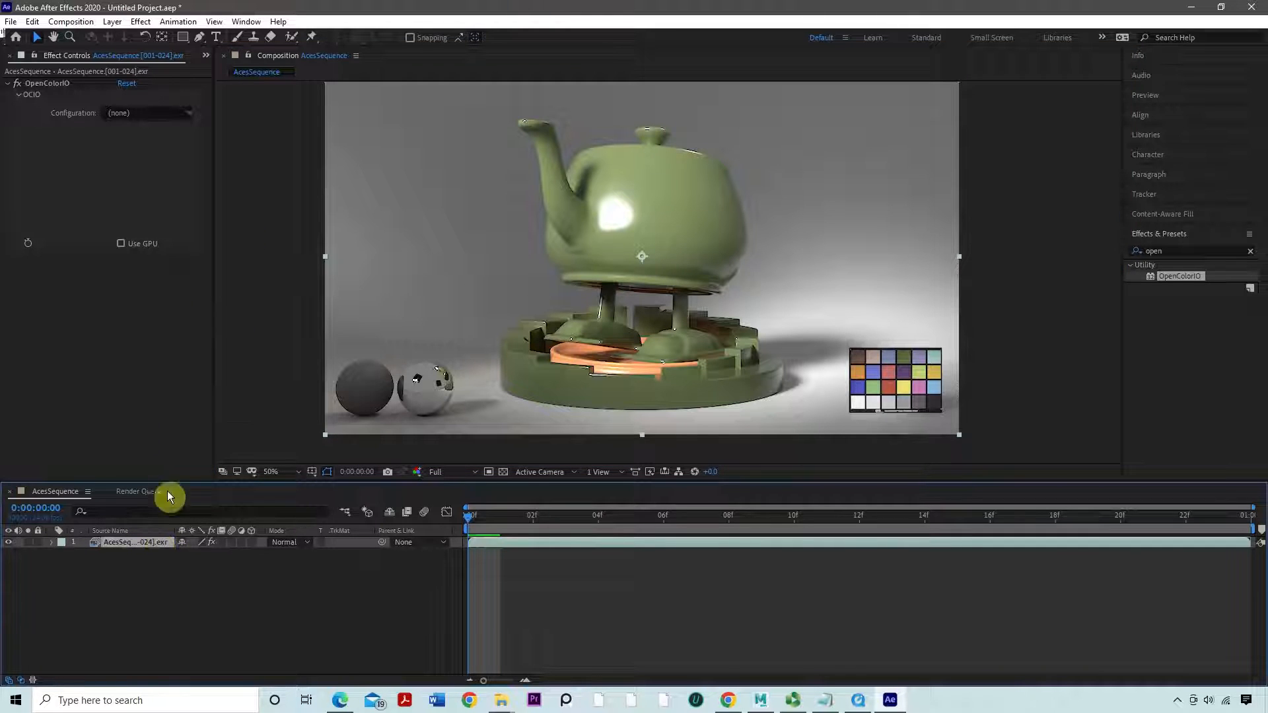
pyautogui.click(187, 120)
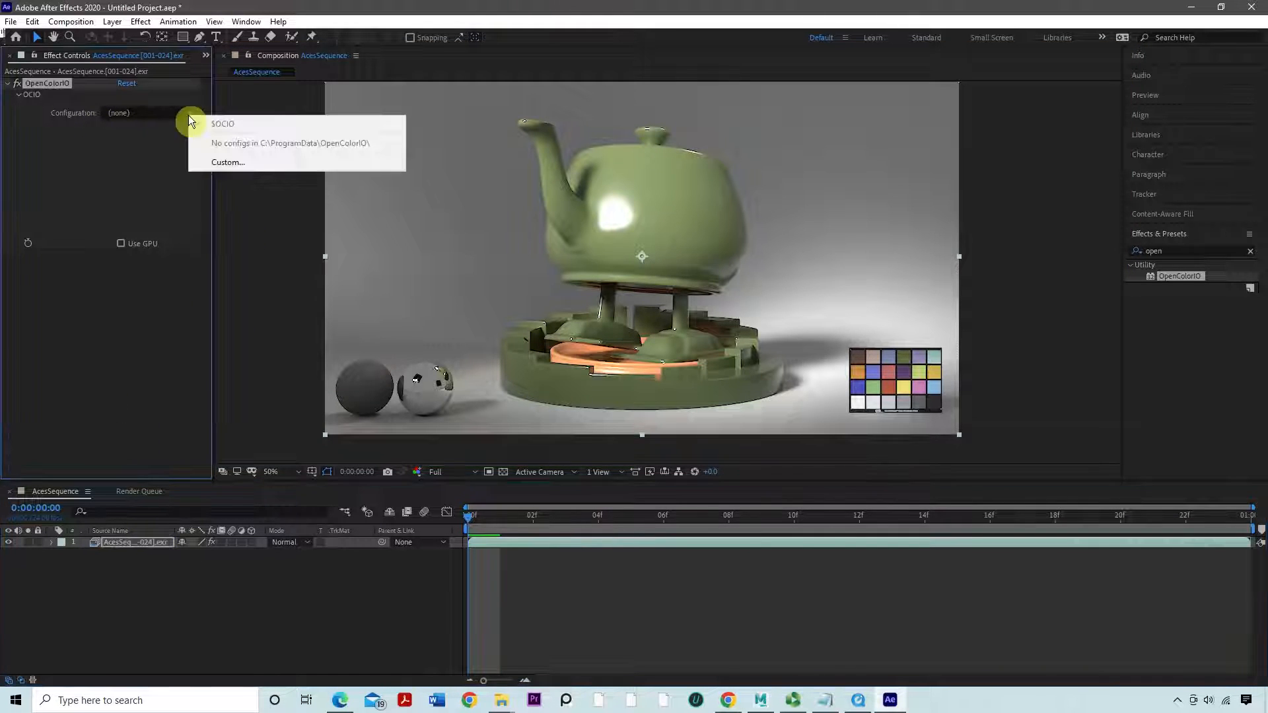
pyautogui.click(232, 161)
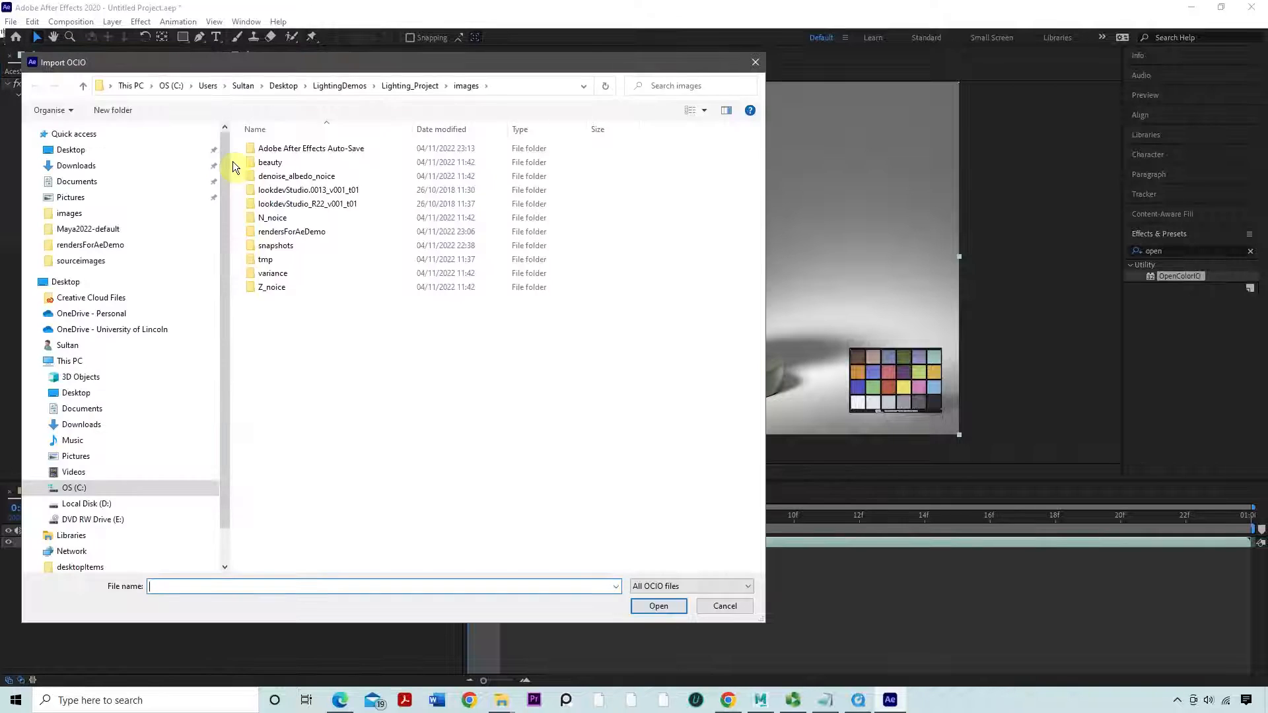
pyautogui.click(519, 84)
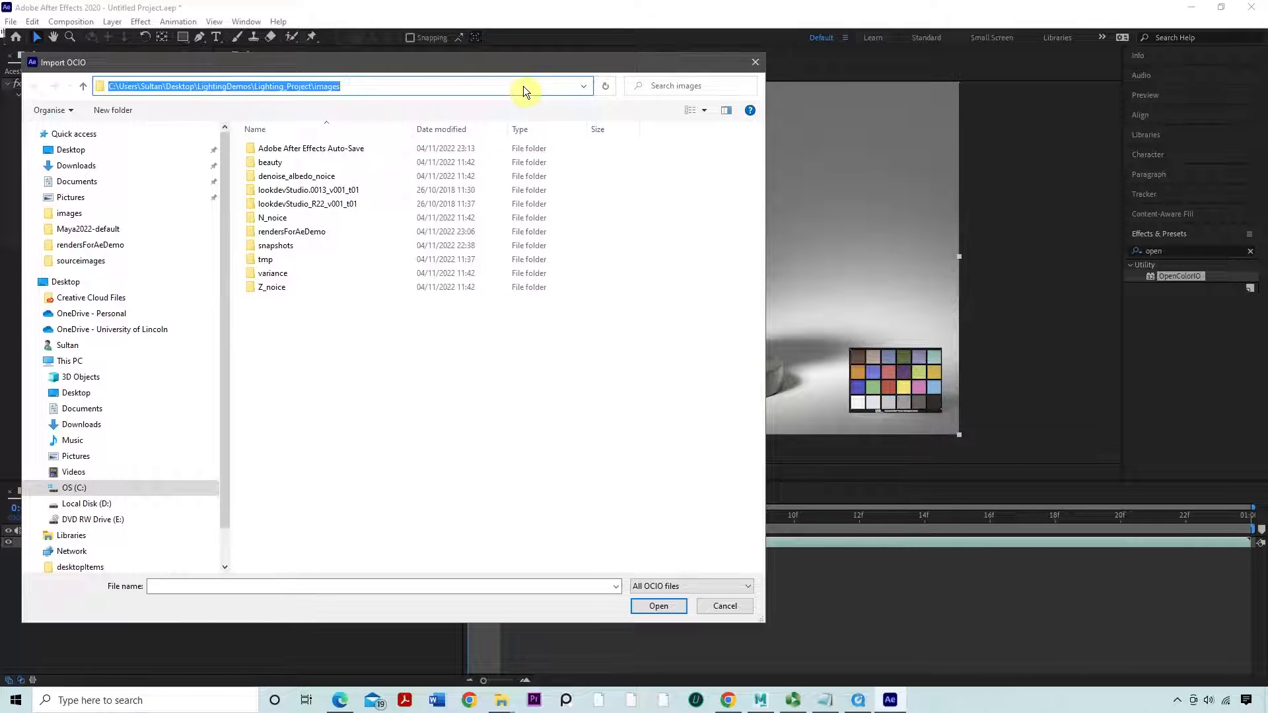
pyautogui.hotkey('ctrl', 'v')
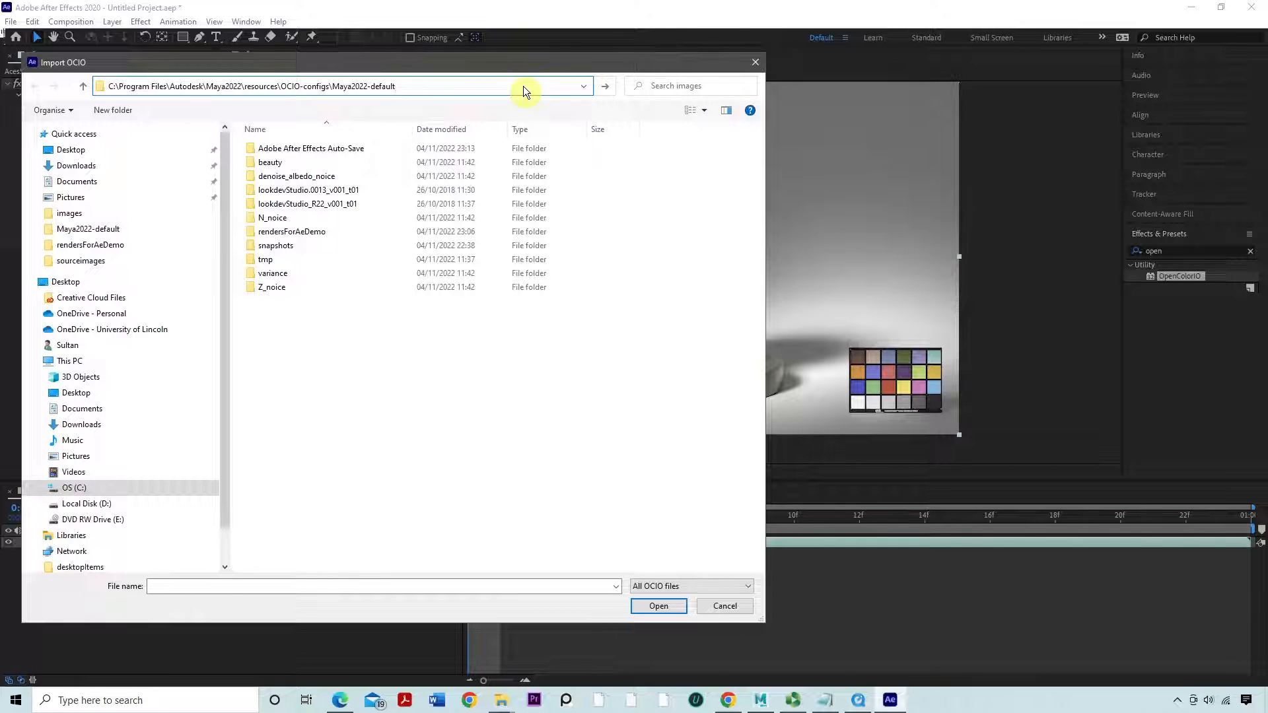
pyautogui.press('Return')
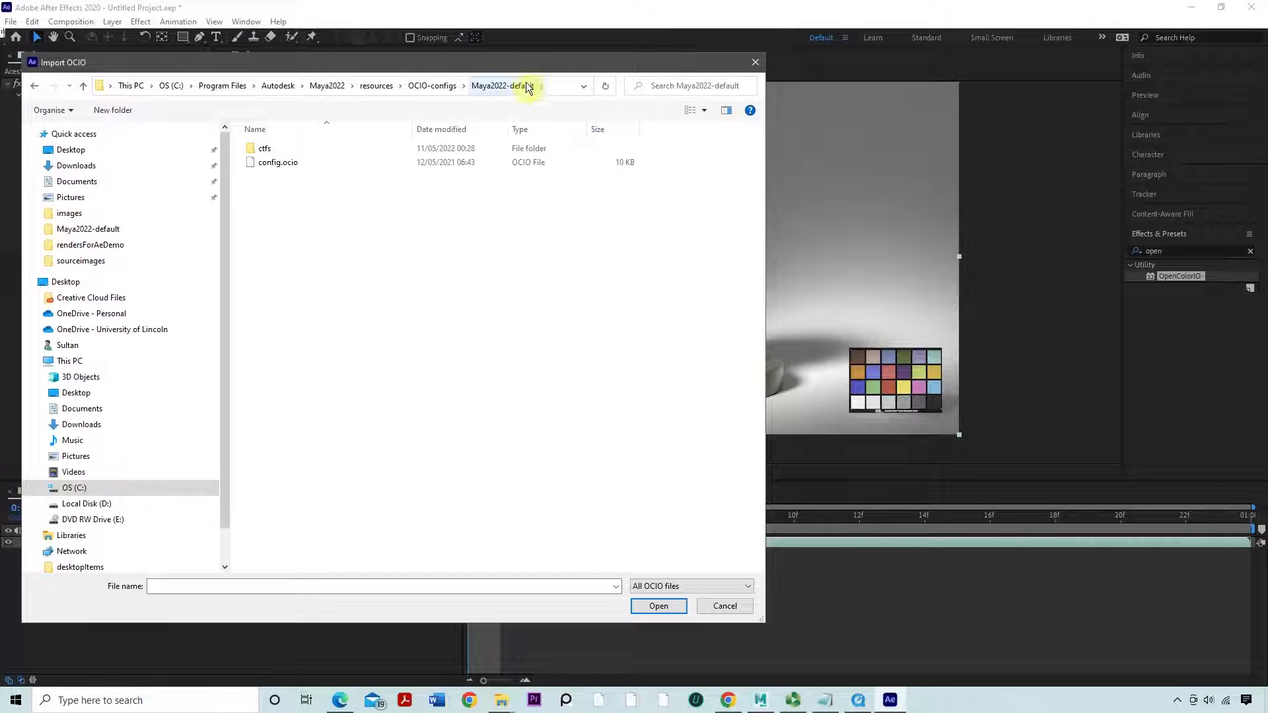
pyautogui.click(362, 169)
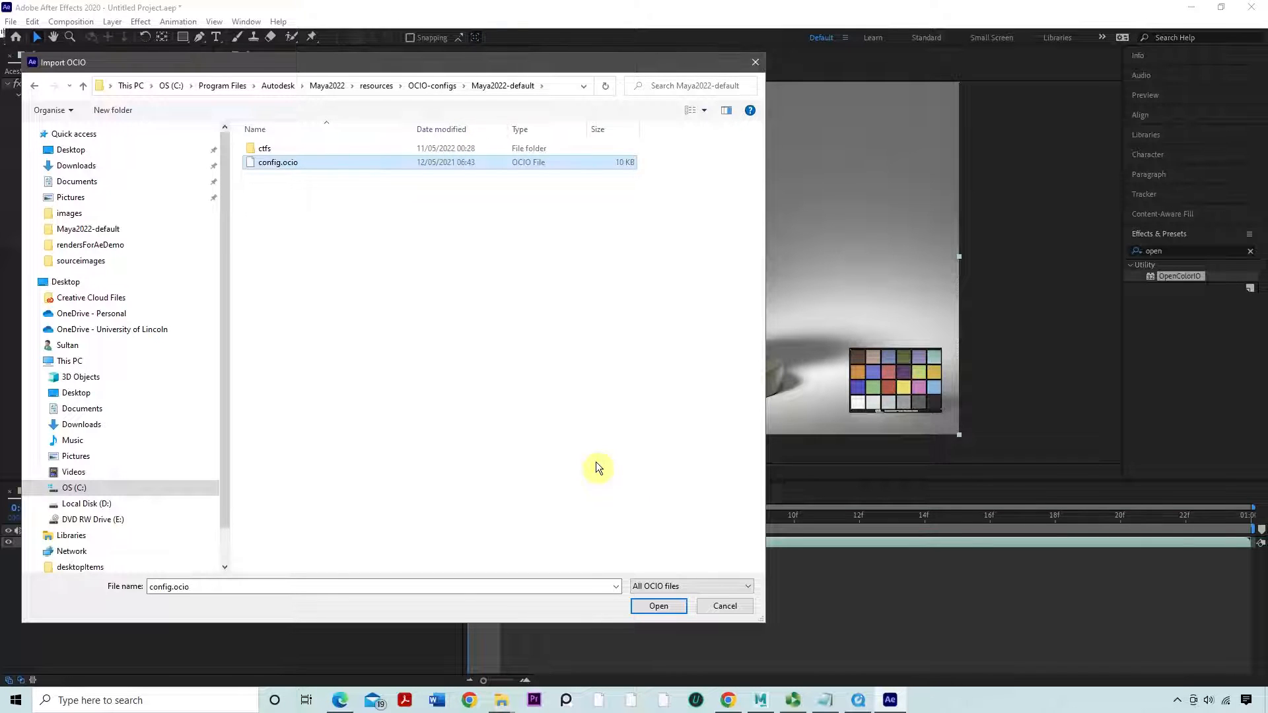
pyautogui.click(648, 604)
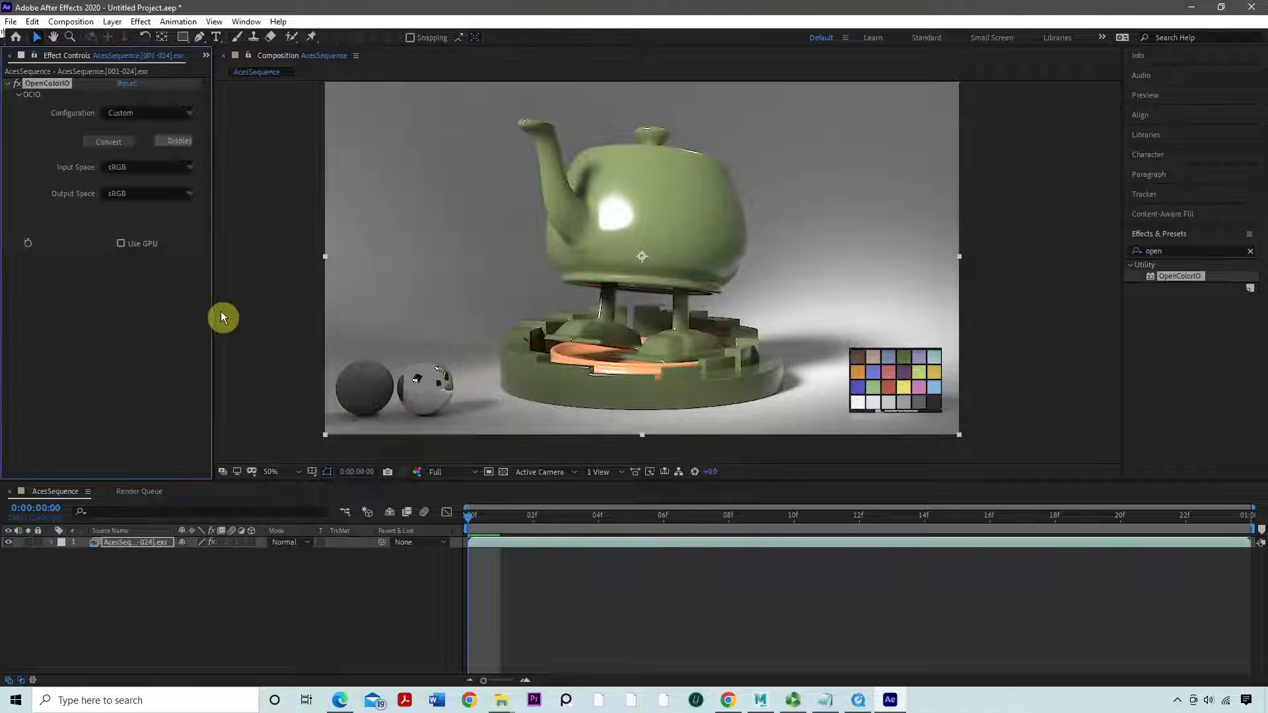
# Widen the effect controls, and set OpenColorIO to Display mode with the scene-linear ACEScg input space
pyautogui.moveTo(212, 274); pyautogui.dragTo(362, 272)
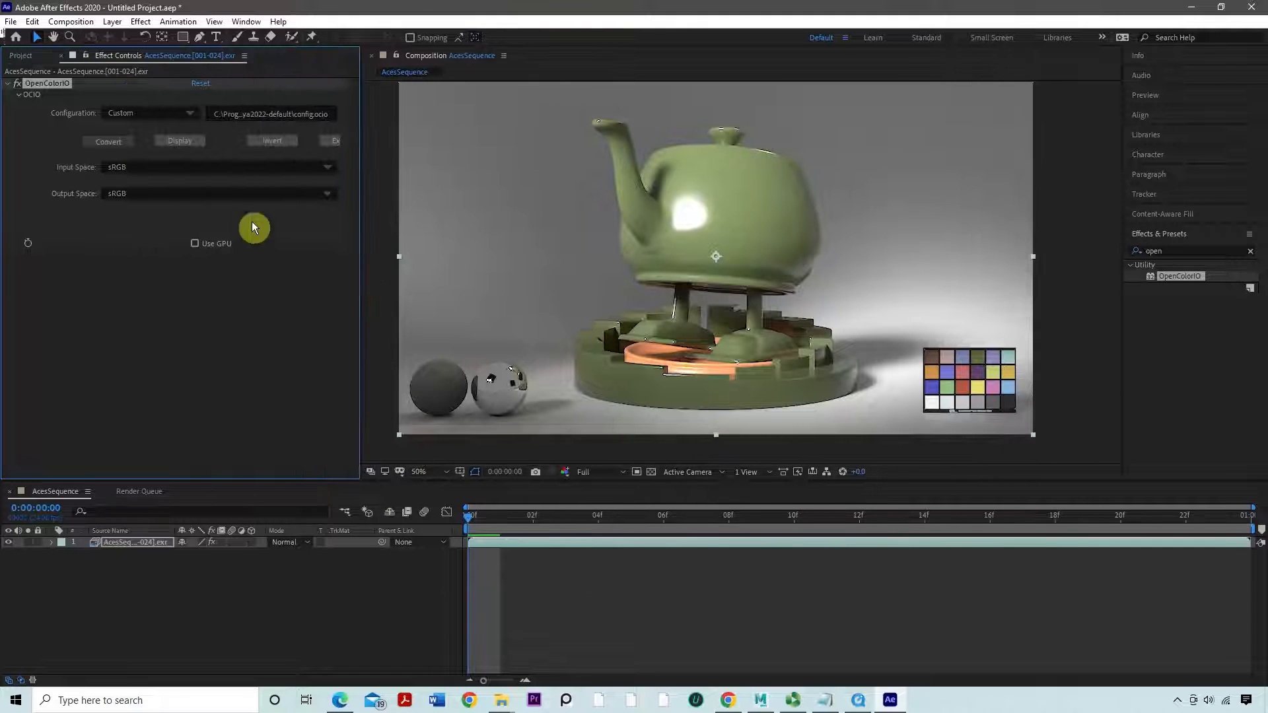
pyautogui.click(184, 141)
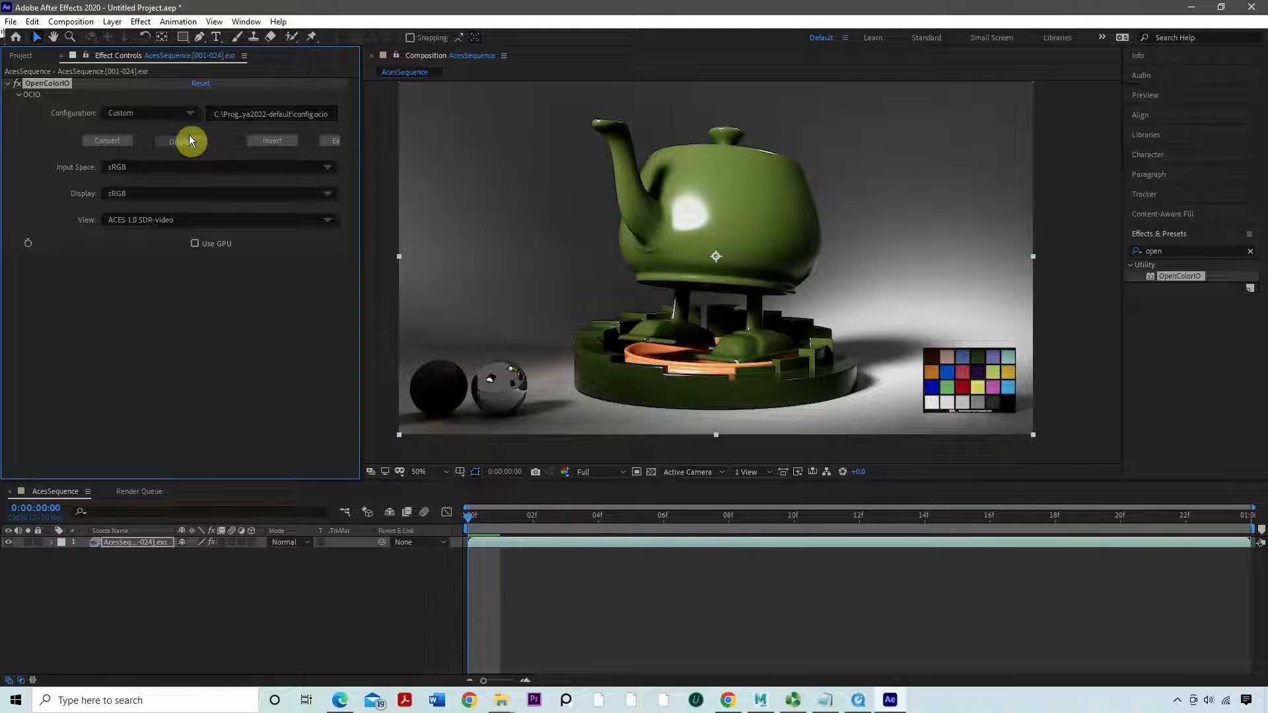
pyautogui.click(129, 171)
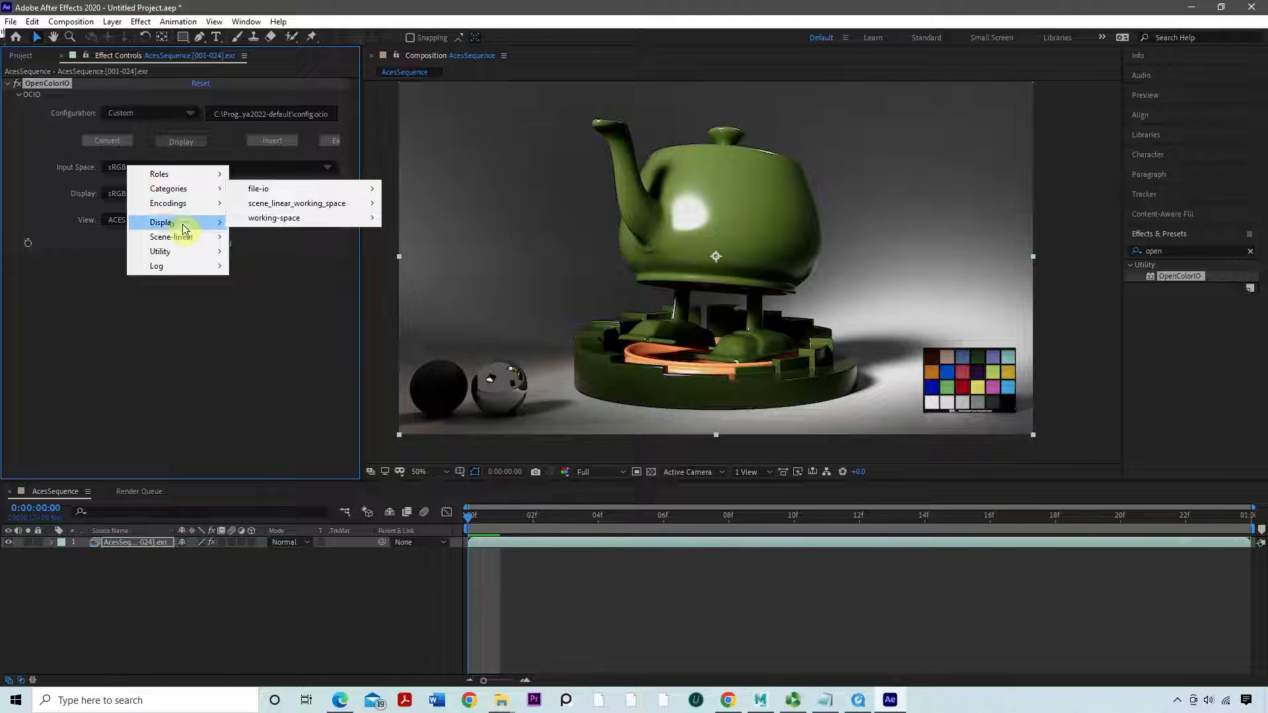
pyautogui.moveTo(185, 238)
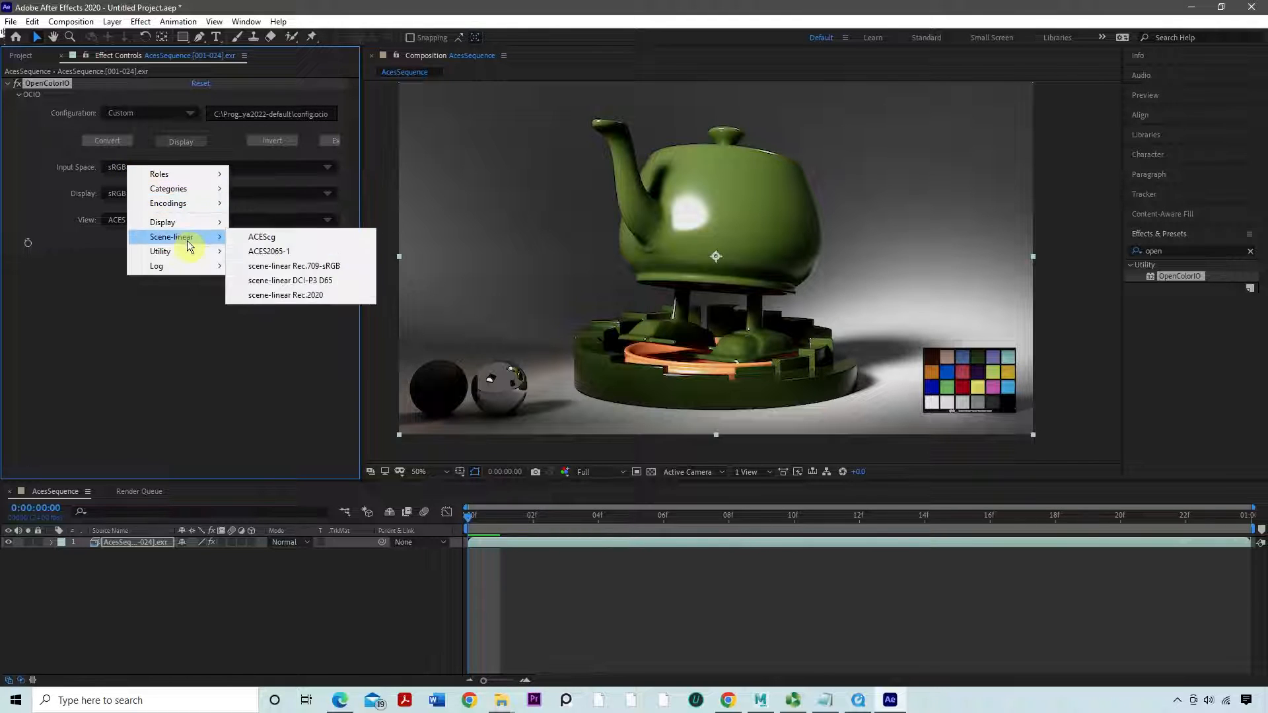
pyautogui.click(249, 238)
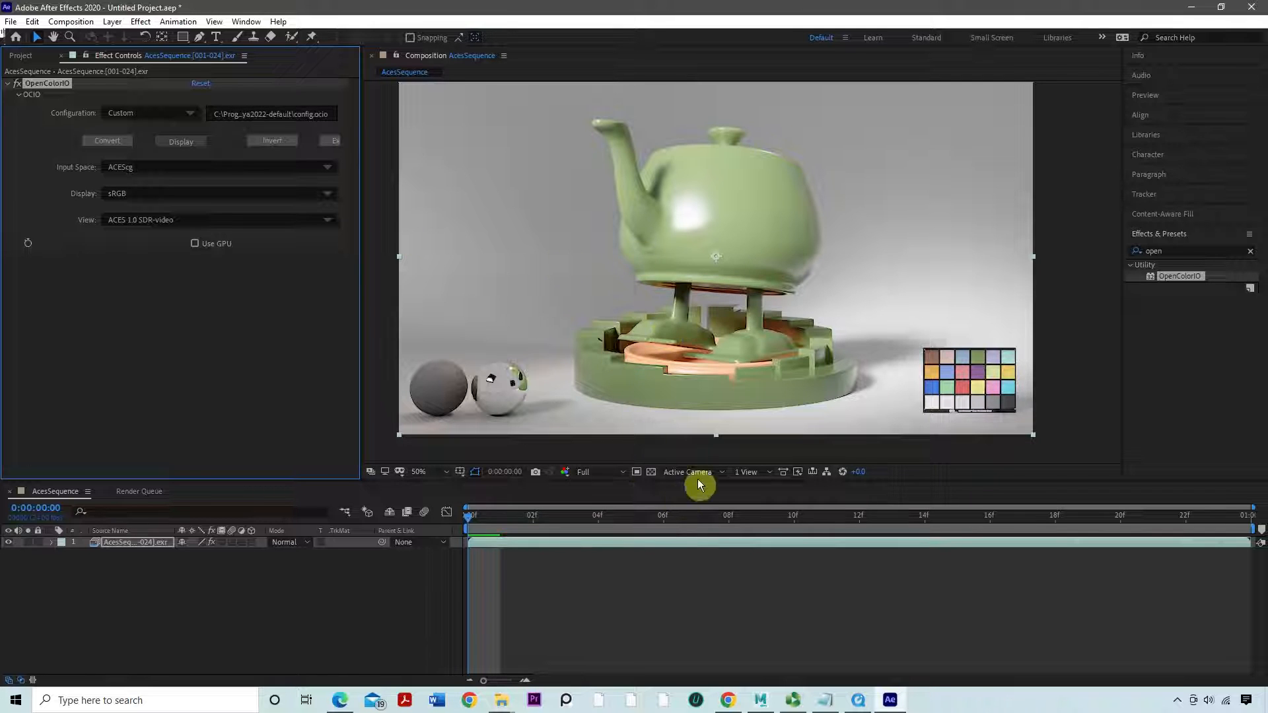
# Search the effects for "color pr" and apply Color Profile Converter to the AcesSequence layer
pyautogui.click(1174, 255)
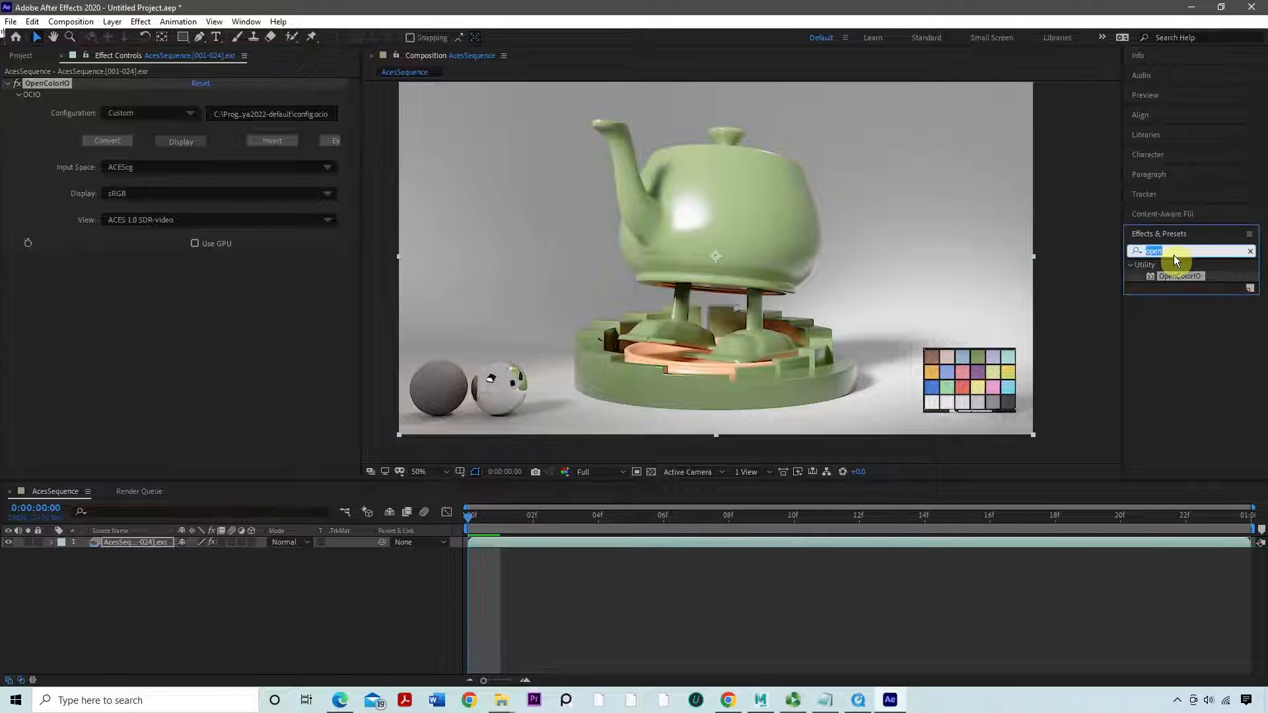
pyautogui.write('col')
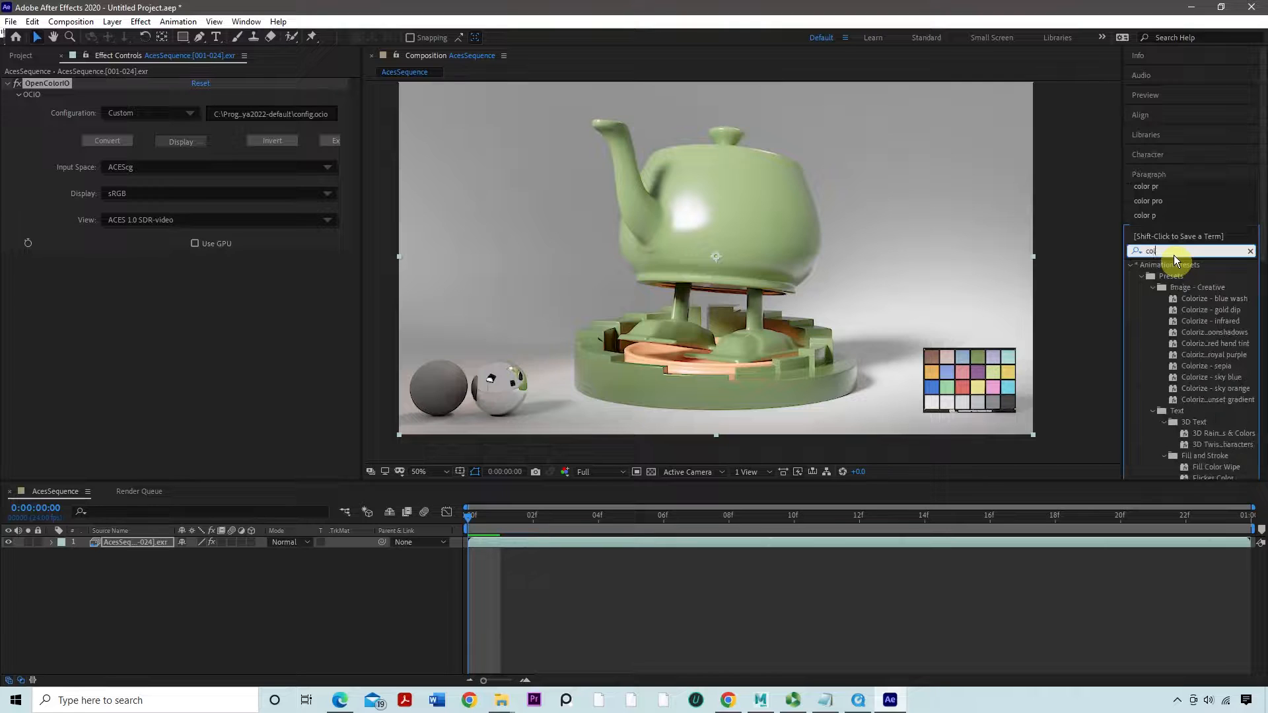
pyautogui.write('or pr')
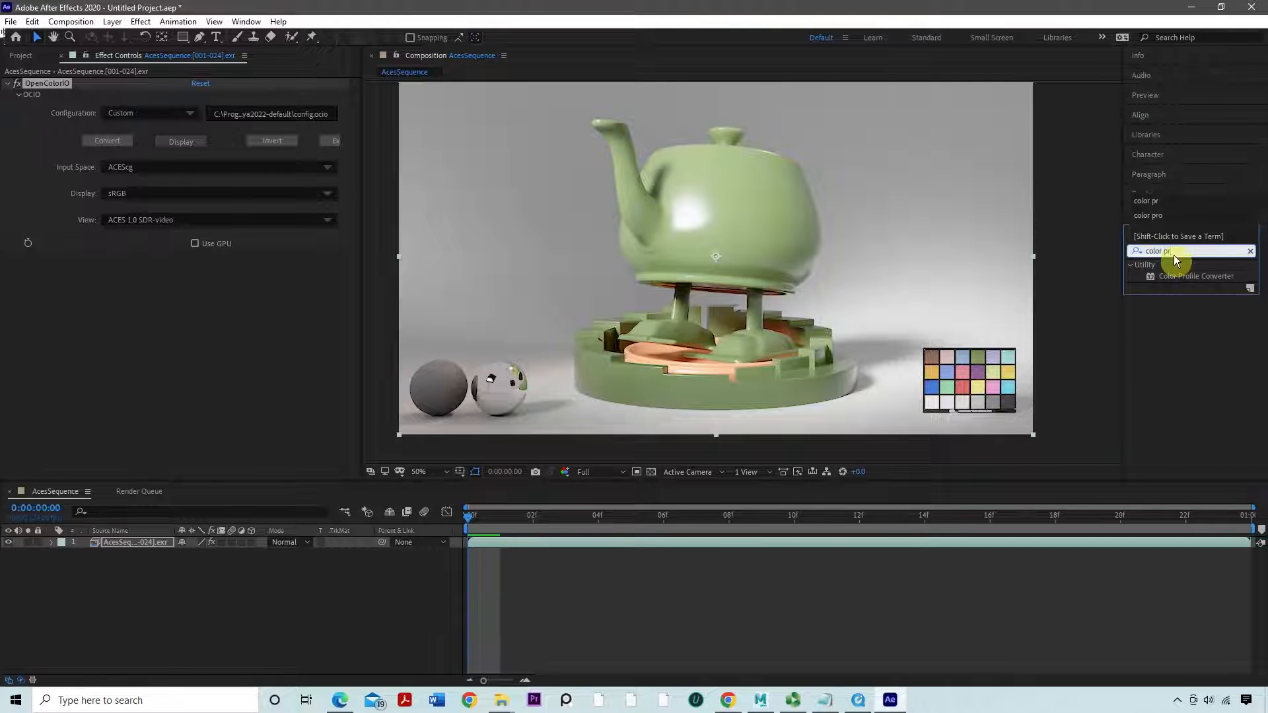
pyautogui.click(1173, 278)
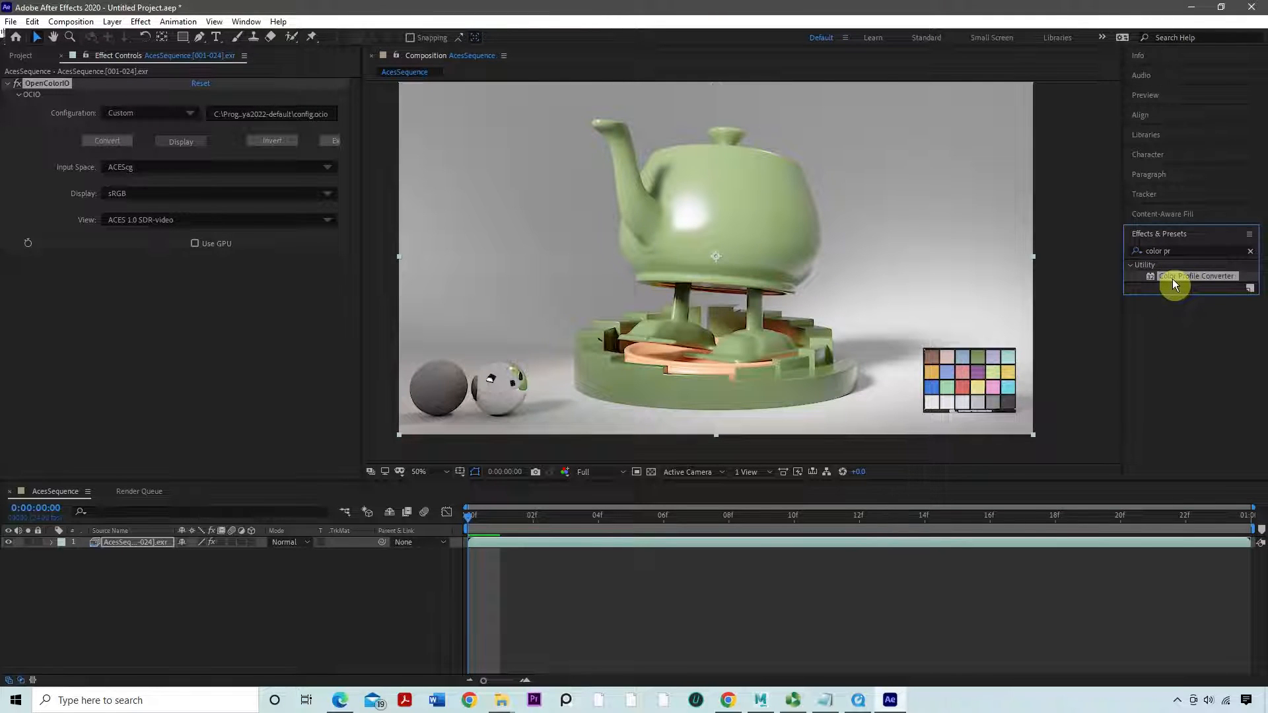
pyautogui.moveTo(1172, 281); pyautogui.dragTo(114, 547)
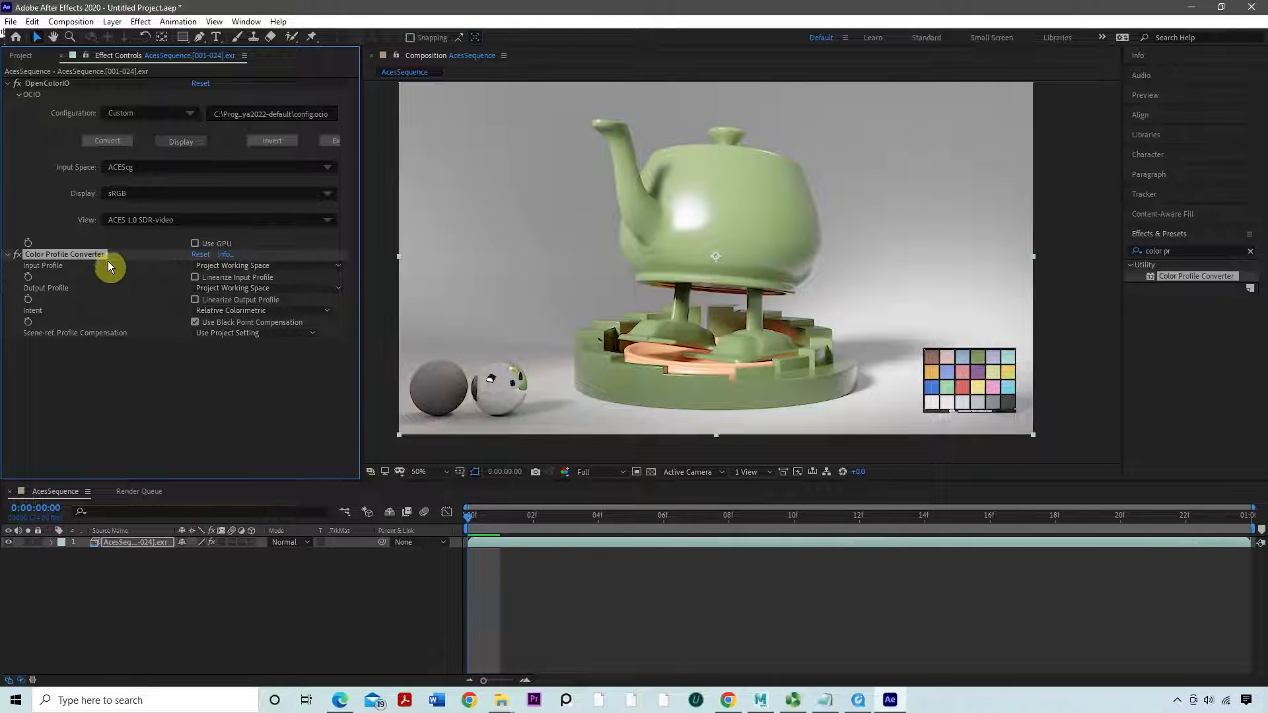
# Set the Color Profile Converter's input and output profiles to sRGB IEC61966-2.1 and linearize the output profile
pyautogui.click(213, 268)
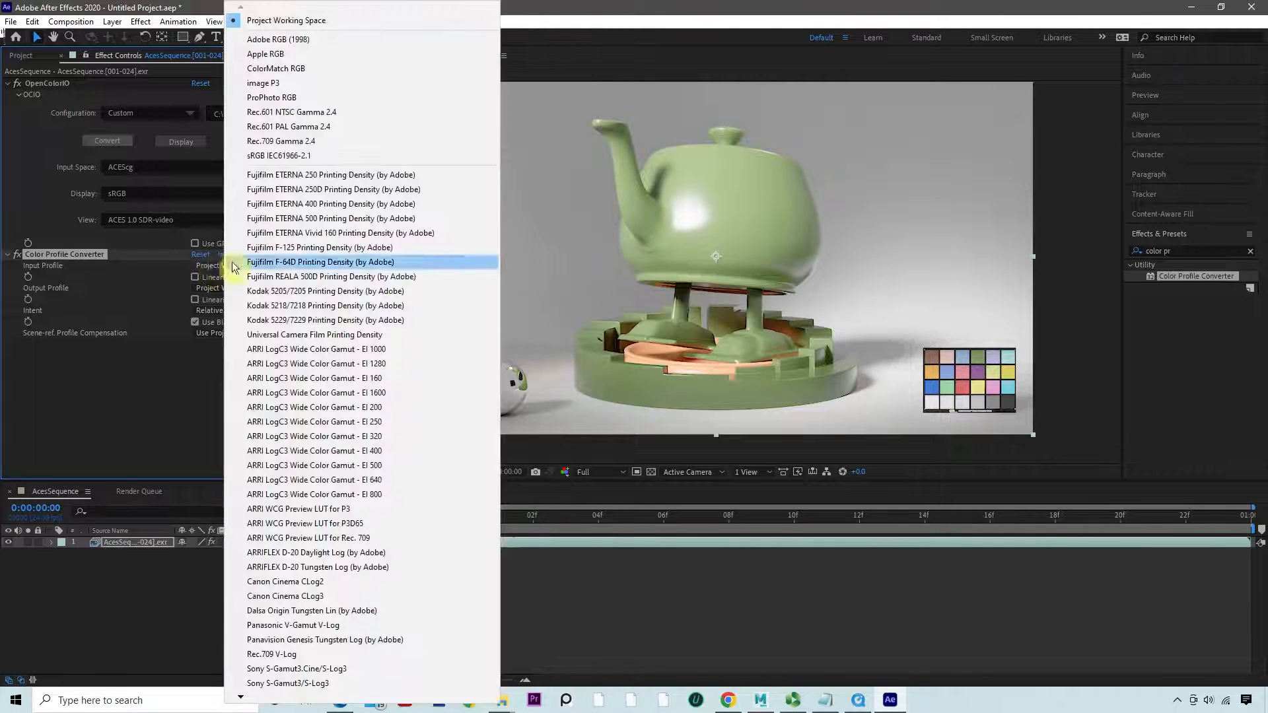
pyautogui.click(296, 156)
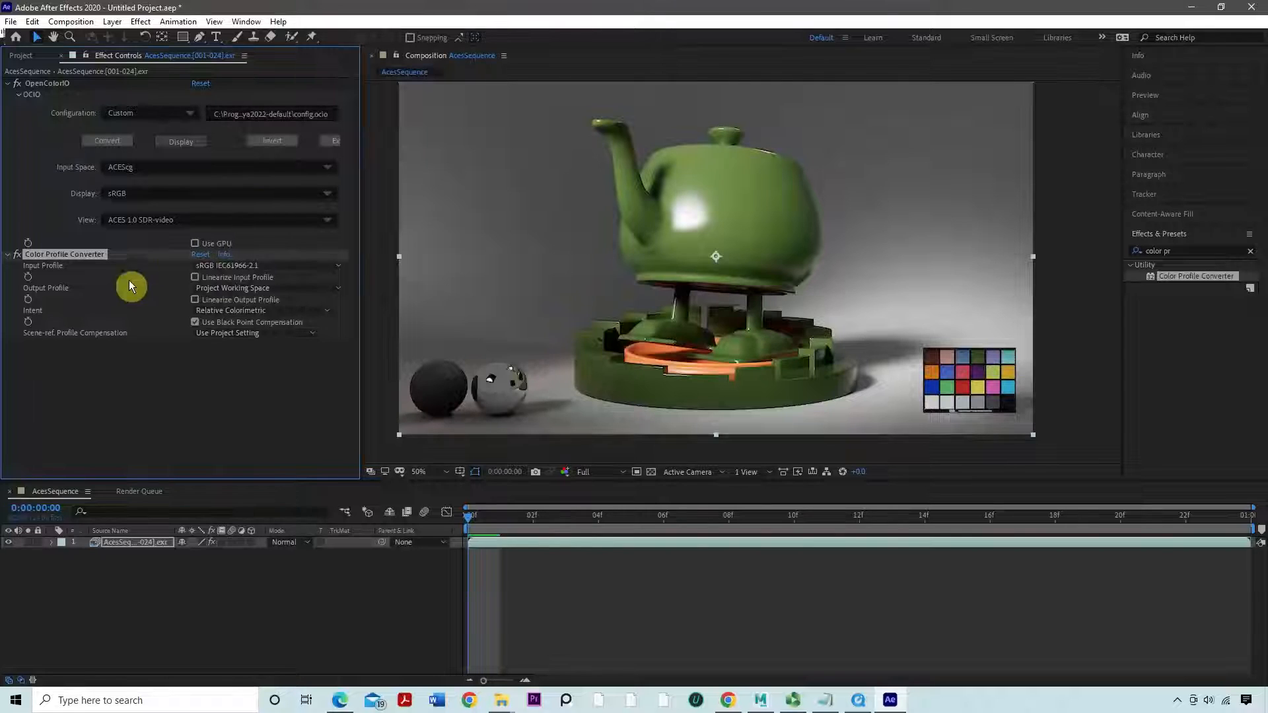
pyautogui.click(218, 288)
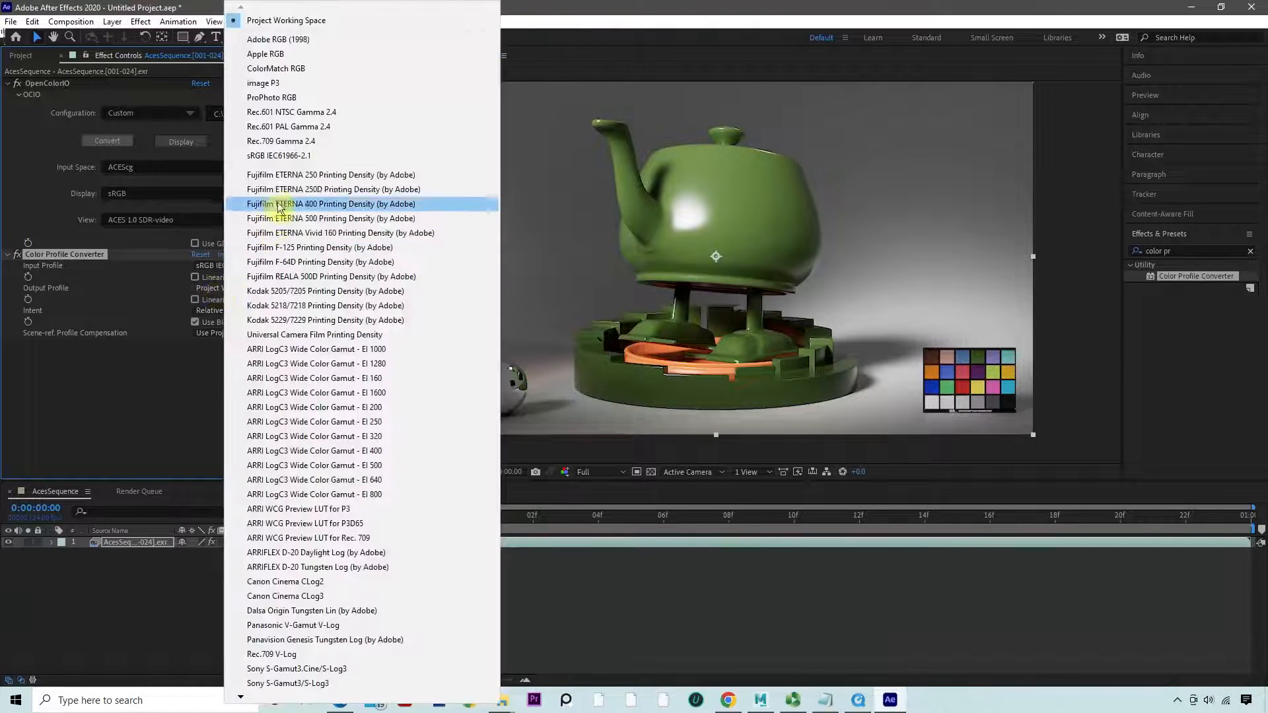
pyautogui.click(290, 156)
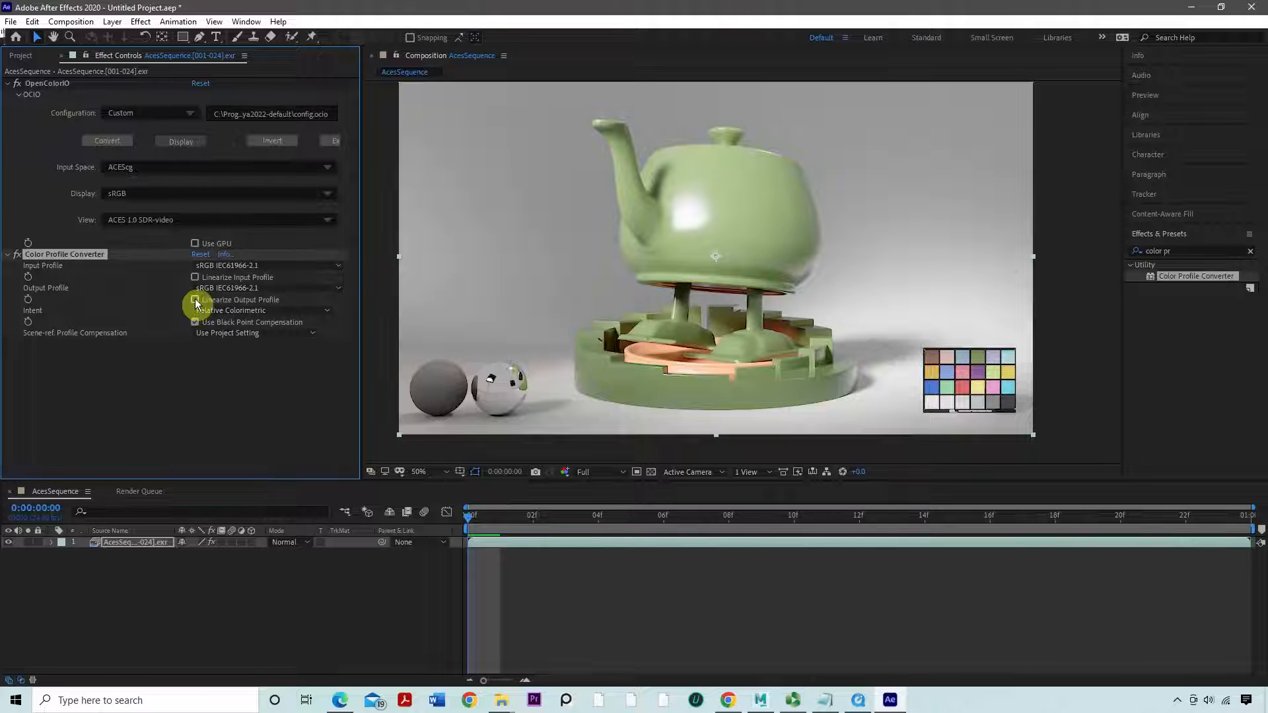
pyautogui.click(194, 300)
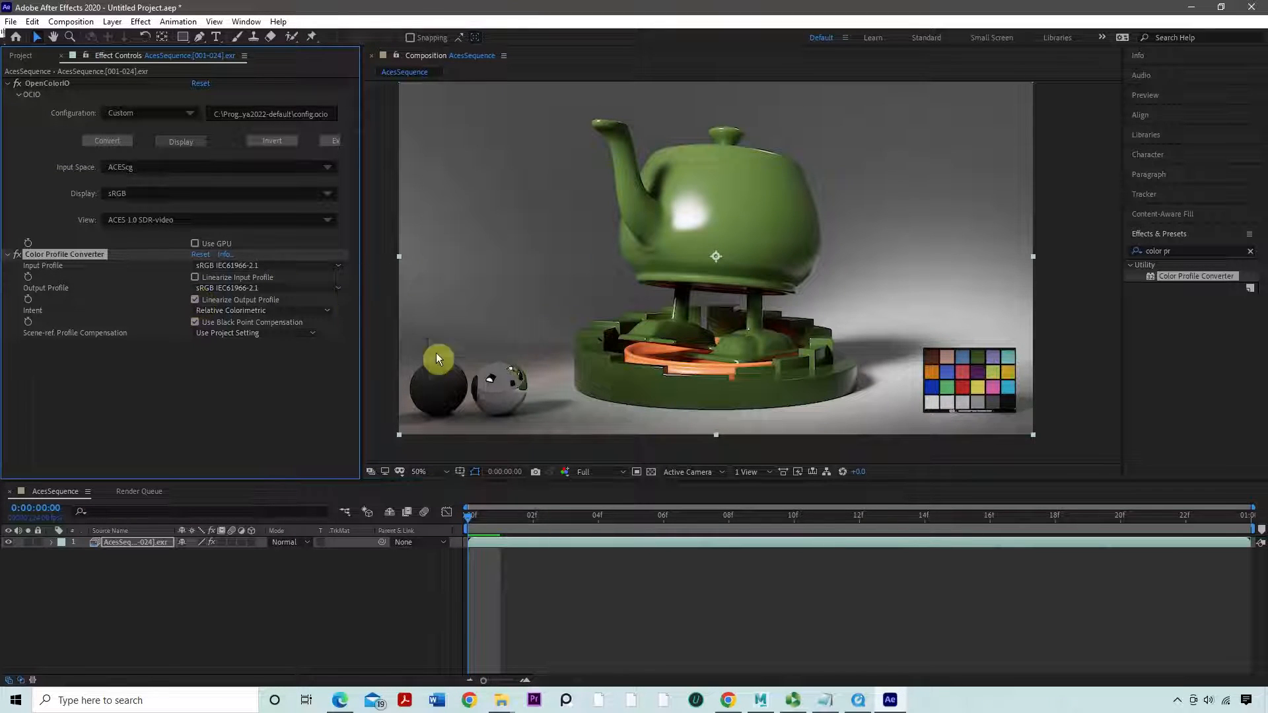
# Switch to Maya, close the Preferences window, and restore and enlarge the minimized Arnold render view
pyautogui.click(770, 704)
pyautogui.click(1120, 146)
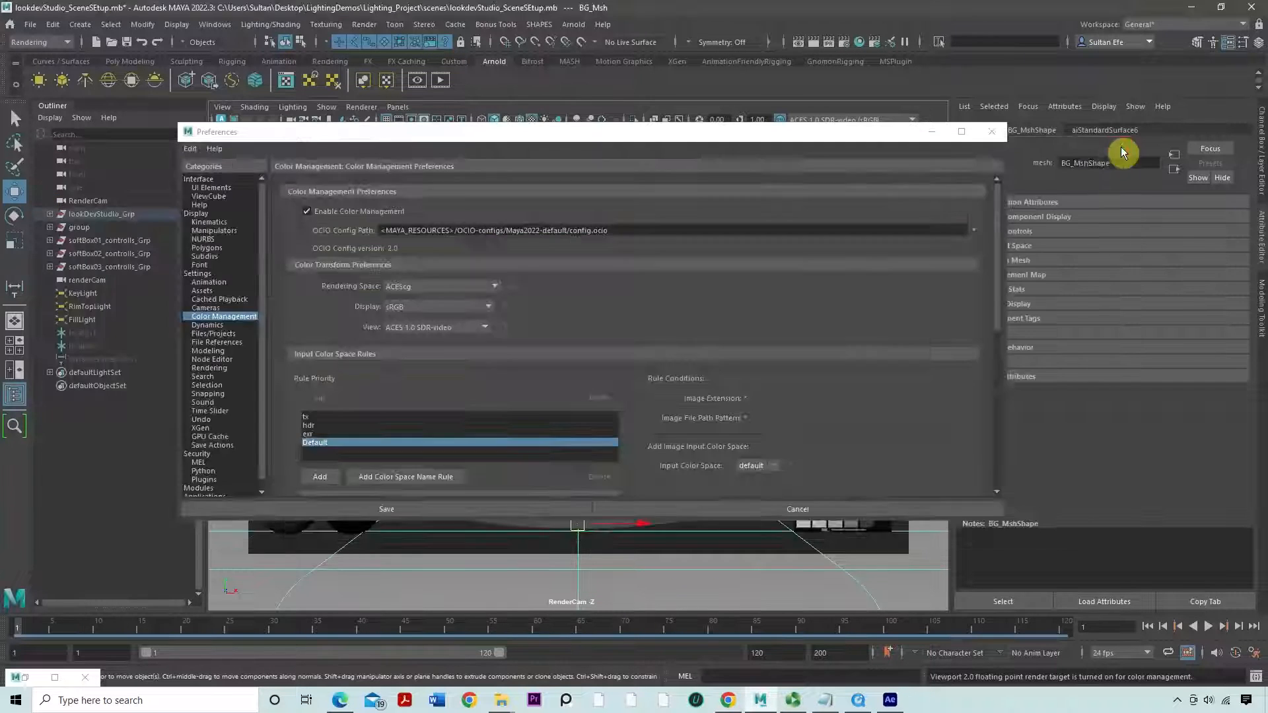
pyautogui.click(991, 131)
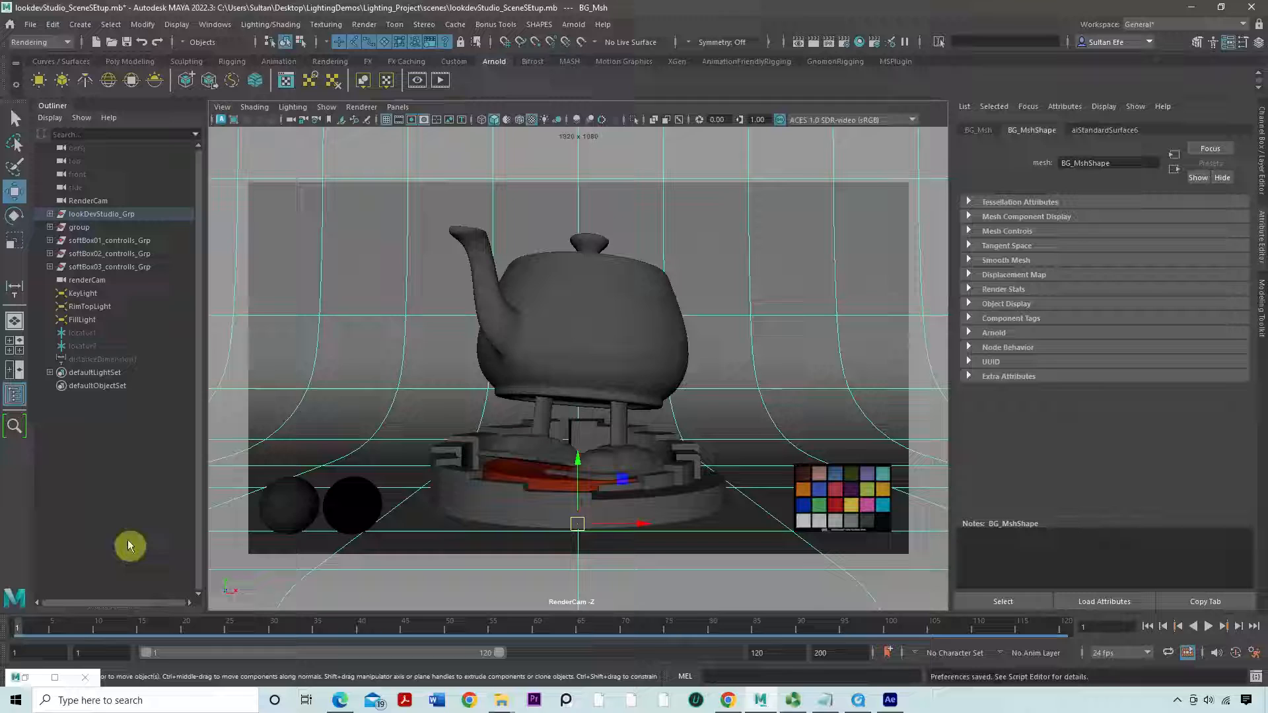
pyautogui.doubleClick(33, 678)
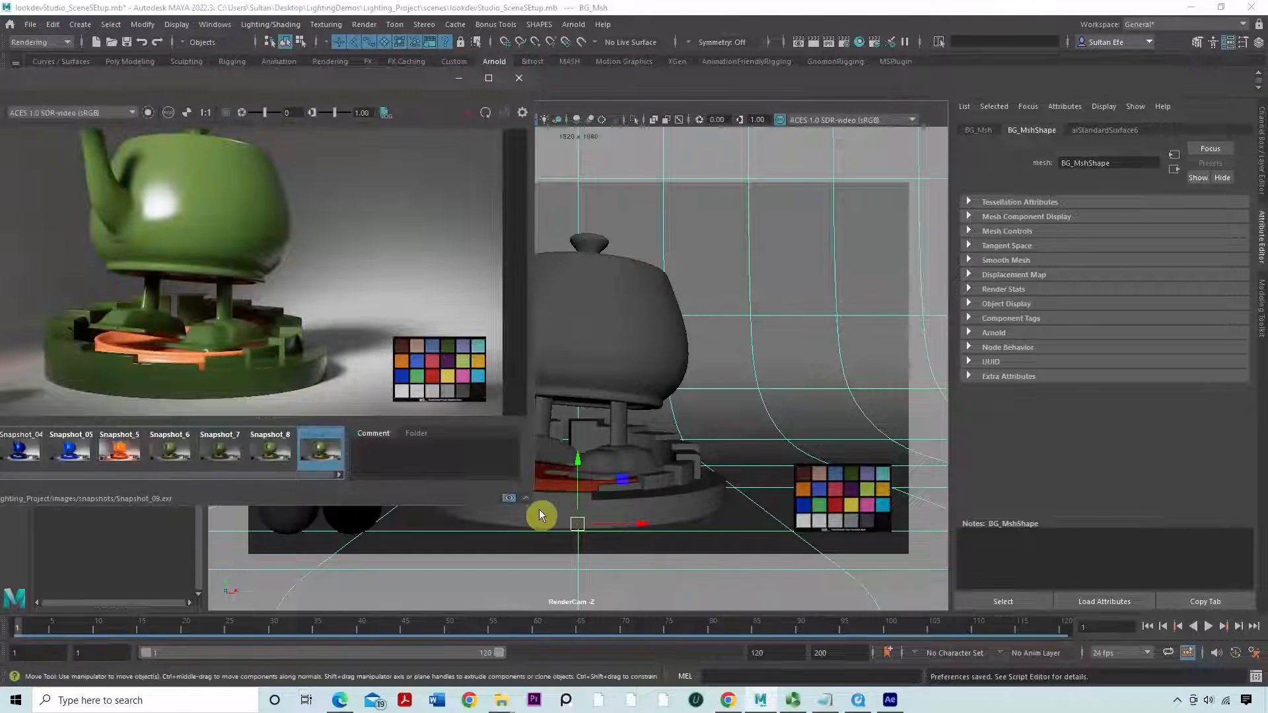
pyautogui.moveTo(537, 512); pyautogui.dragTo(676, 591)
pyautogui.scroll(-2, 295, 264)
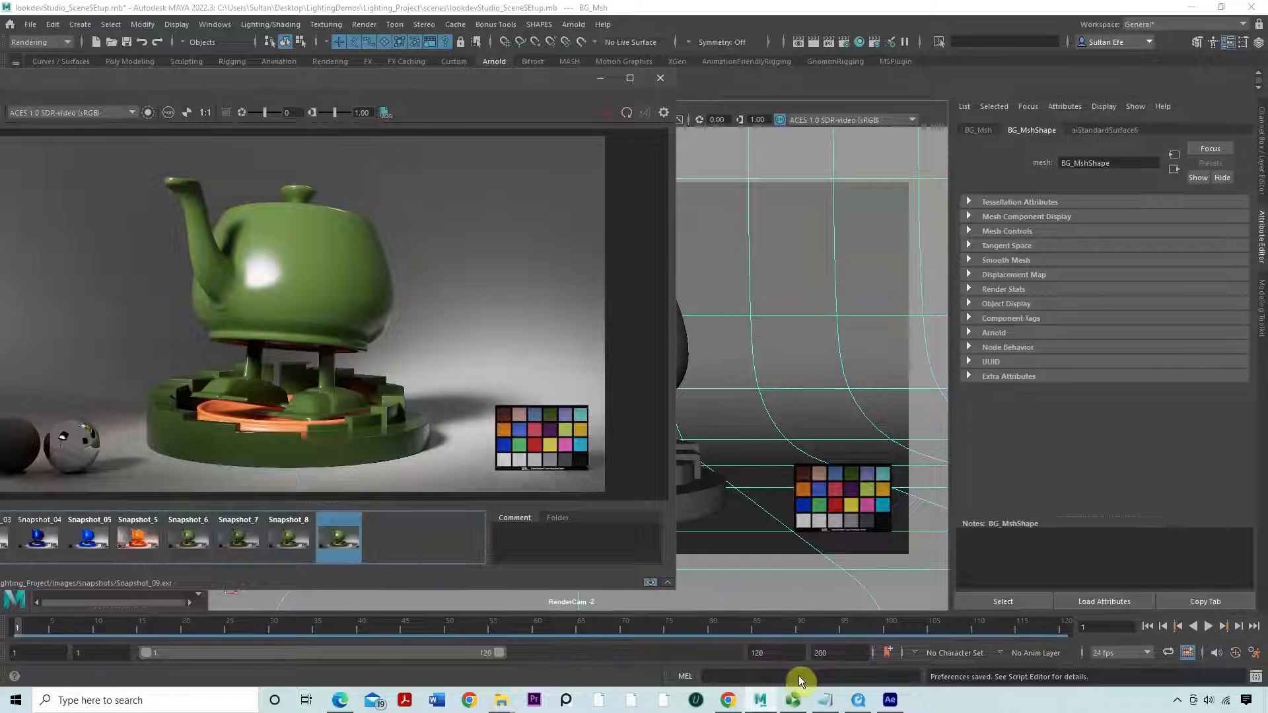
# Arrange Maya's main window and render view so the render sits beside the After Effects composition for comparison
pyautogui.click(890, 701)
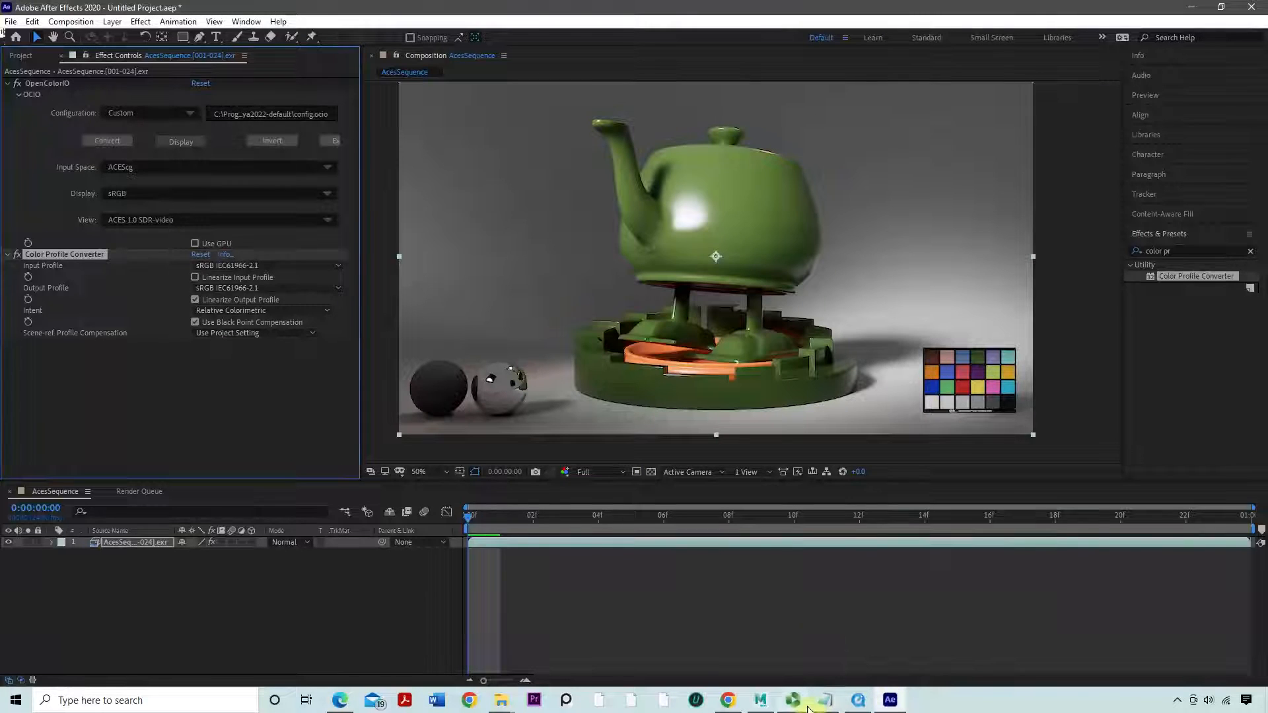
pyautogui.click(763, 701)
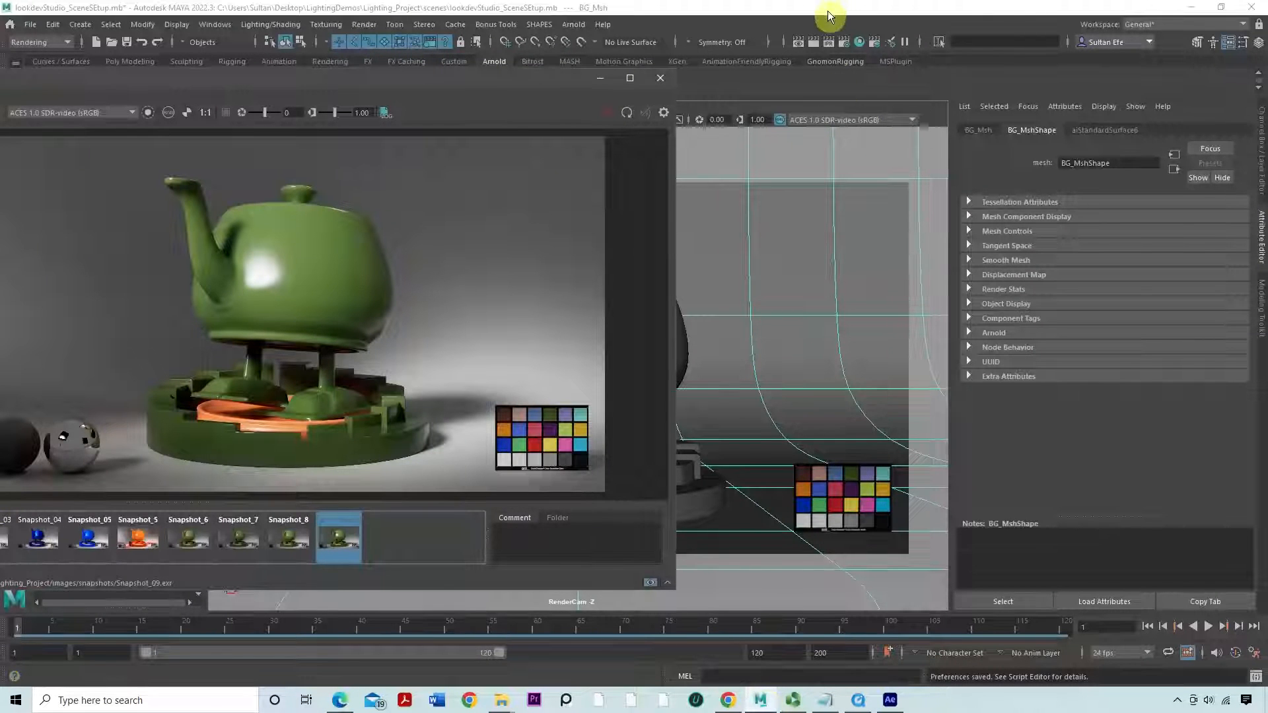
pyautogui.moveTo(827, 11); pyautogui.dragTo(964, 628)
pyautogui.moveTo(434, 80); pyautogui.dragTo(328, 58)
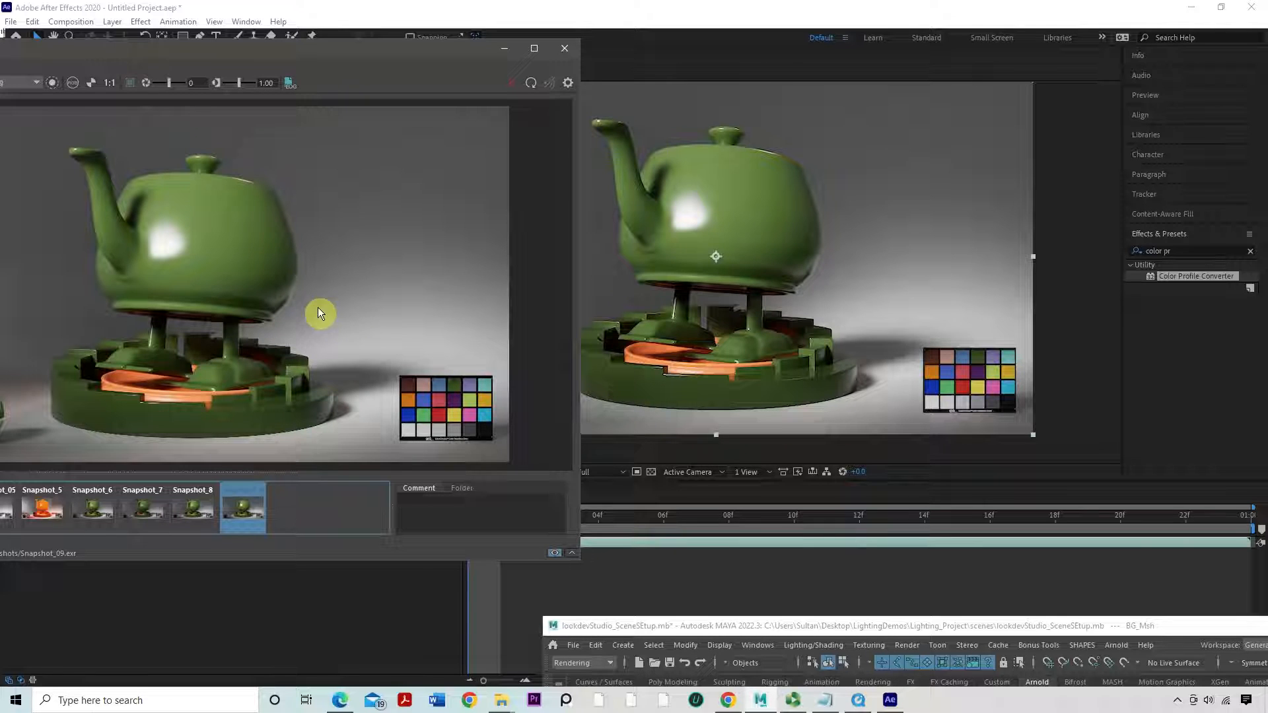
# Show the Maya render at 1:1 and the After Effects composition at 100%, and compare the teapot's feet and base
pyautogui.click(109, 83)
pyautogui.moveTo(231, 268); pyautogui.dragTo(223, 196)
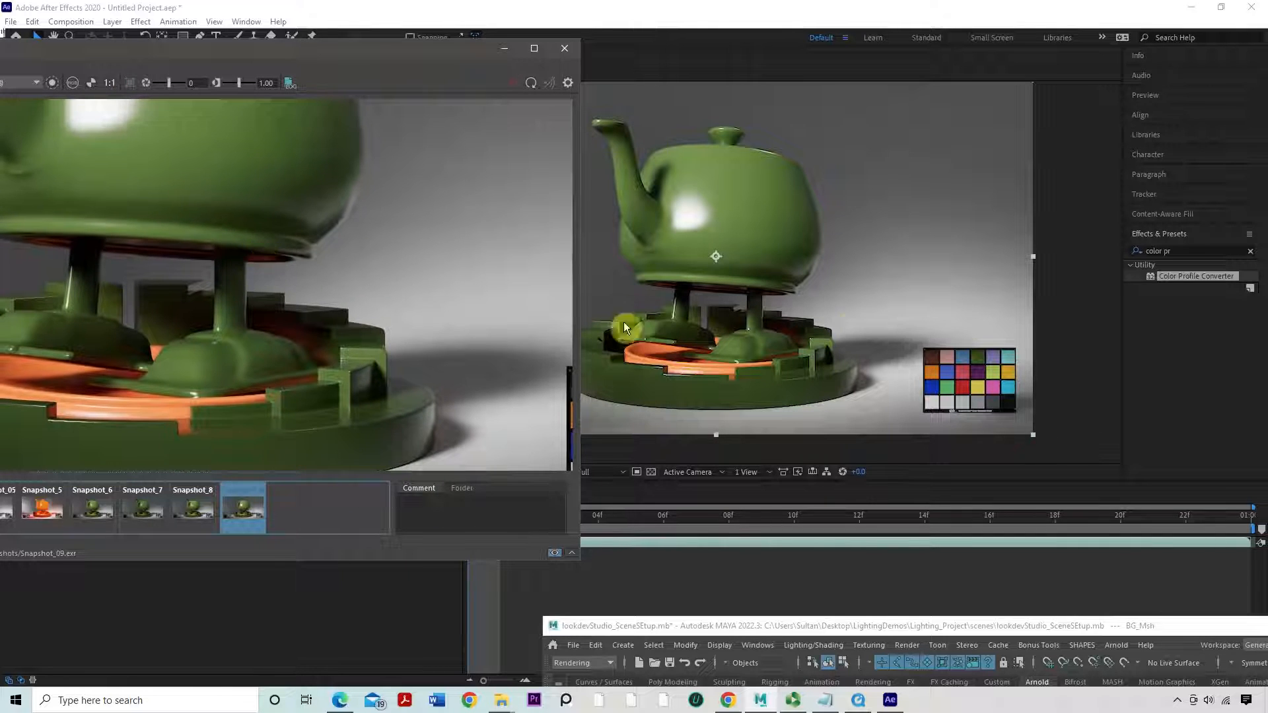
pyautogui.click(832, 328)
pyautogui.click(434, 471)
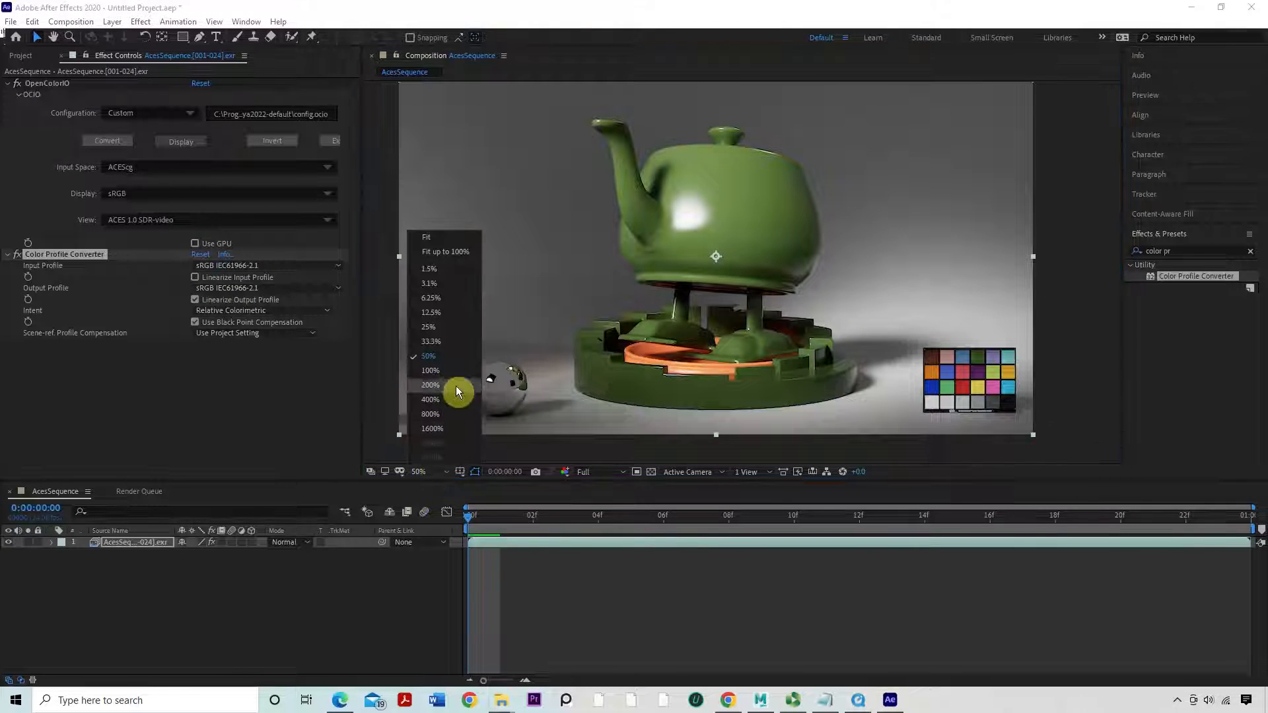
pyautogui.click(430, 370)
pyautogui.moveTo(674, 334); pyautogui.dragTo(593, 225)
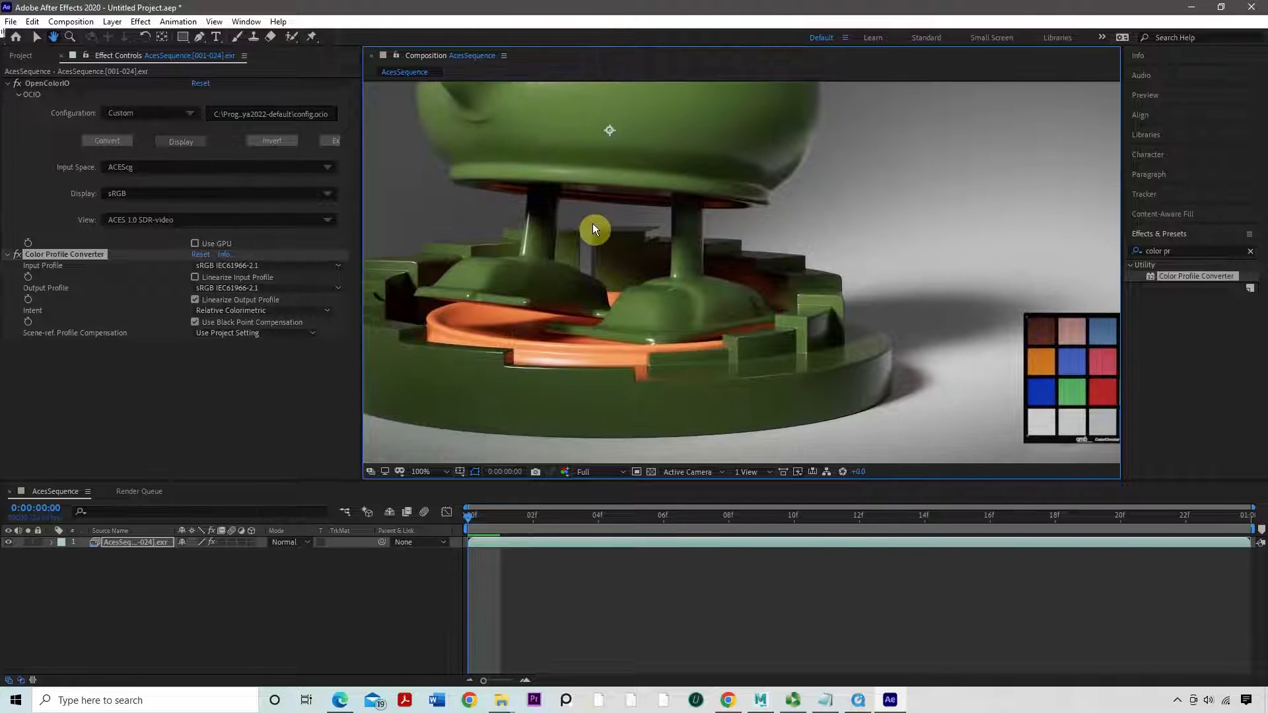
pyautogui.press('v')
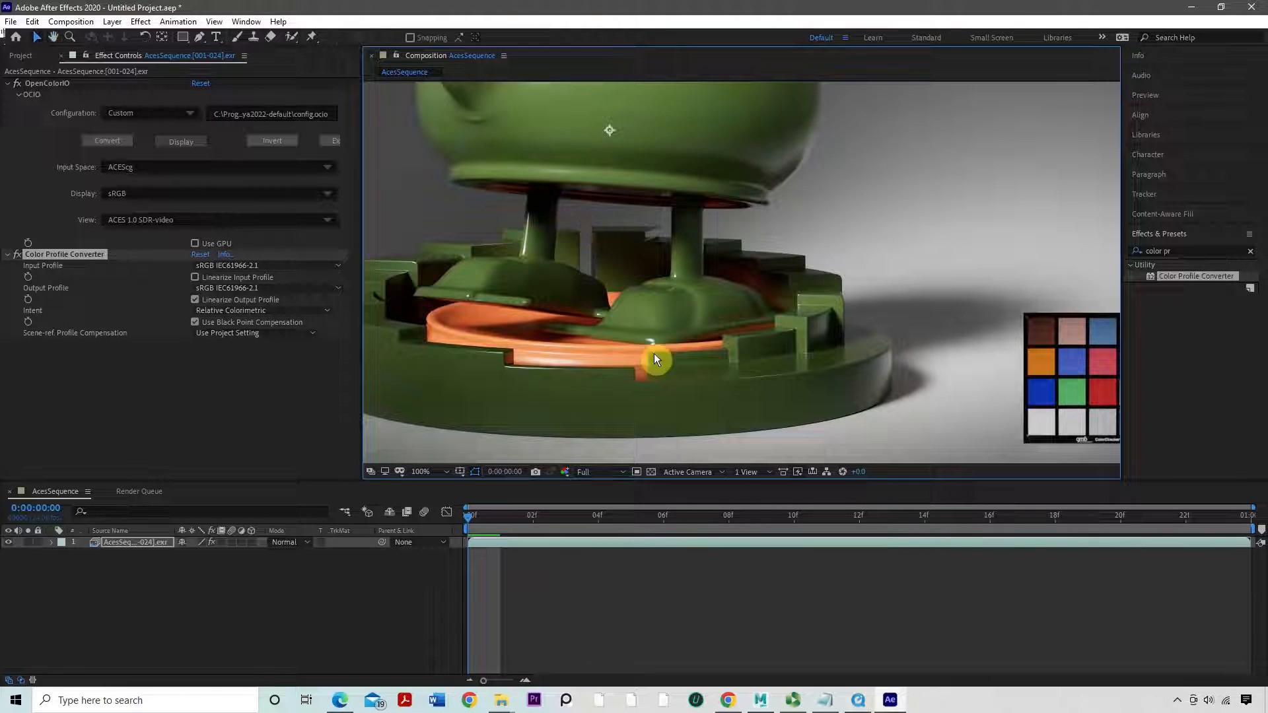
# Compare the teapot body's colors and highlight between the Maya render view and the After Effects composition
pyautogui.click(768, 700)
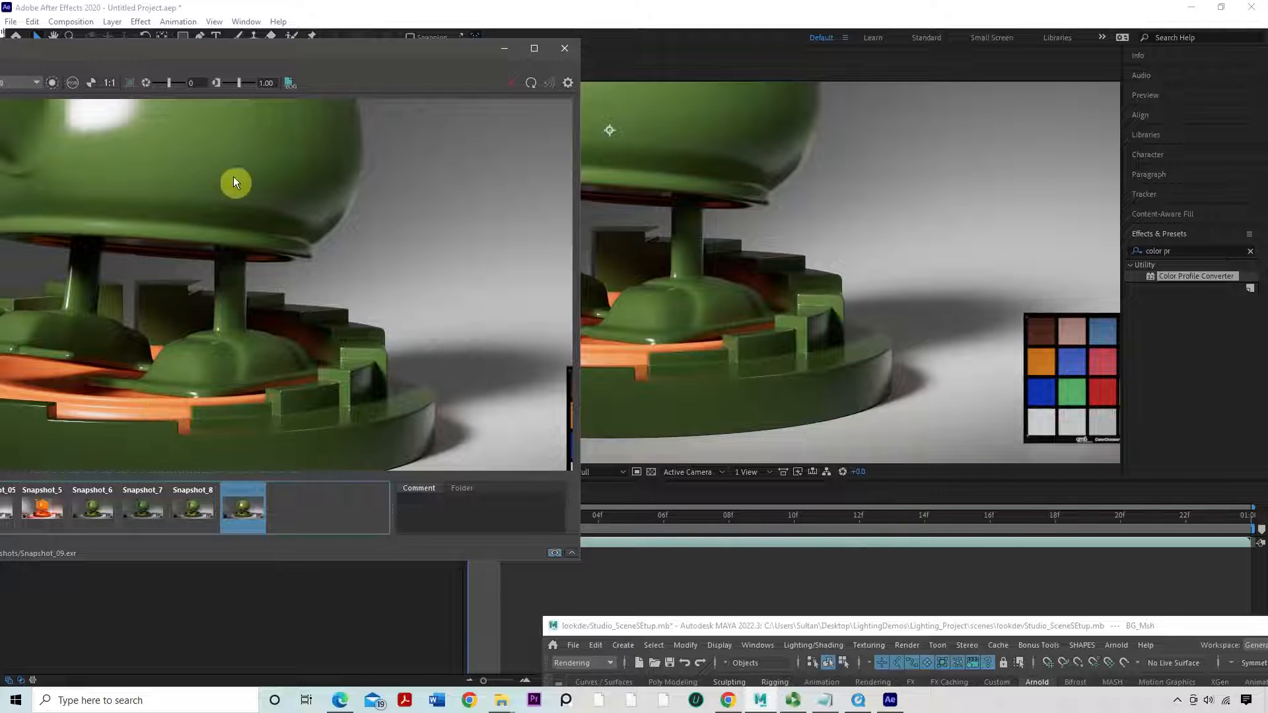
pyautogui.moveTo(234, 173); pyautogui.dragTo(257, 268)
pyautogui.click(815, 284)
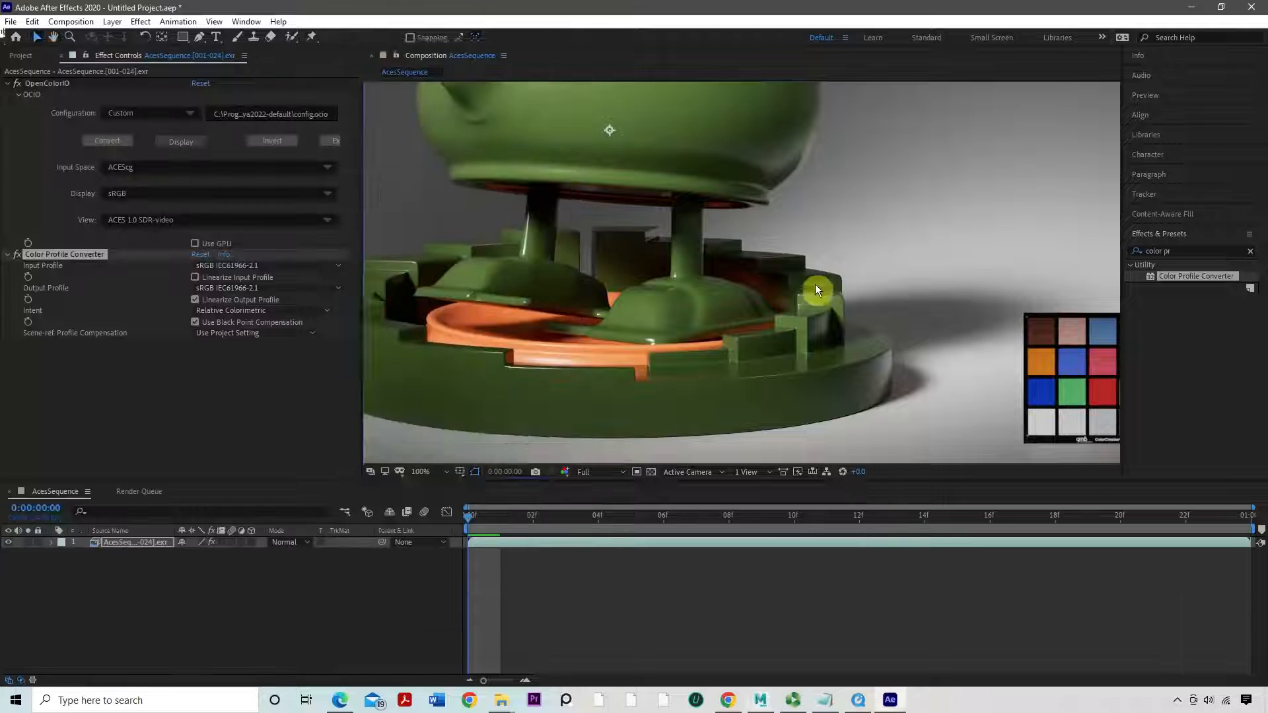
pyautogui.moveTo(815, 284); pyautogui.dragTo(825, 411)
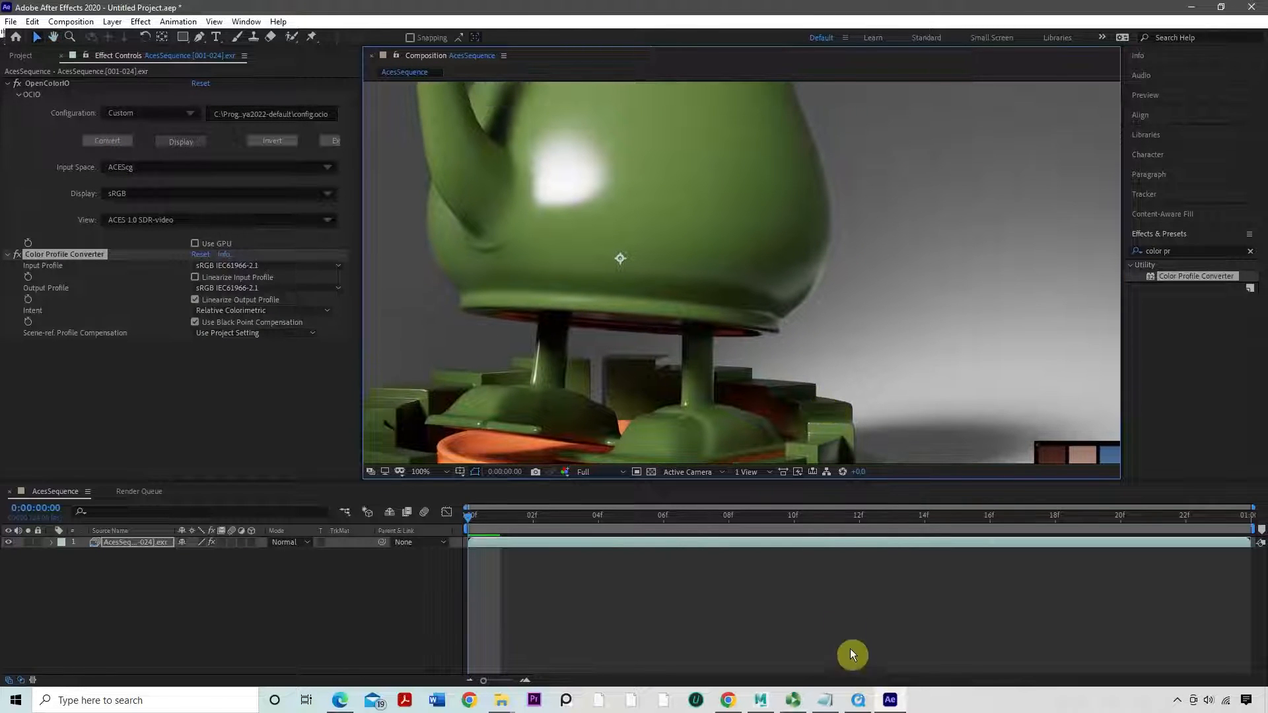
pyautogui.click(775, 699)
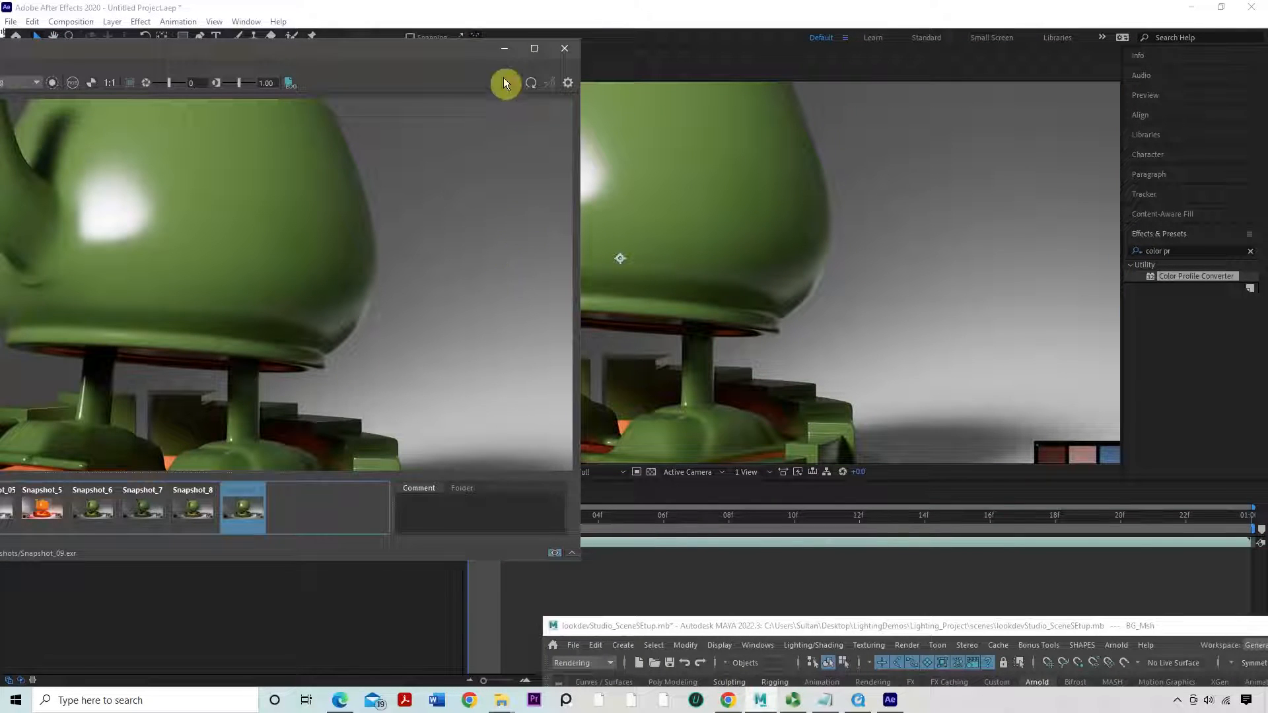
pyautogui.moveTo(461, 54); pyautogui.dragTo(388, 65)
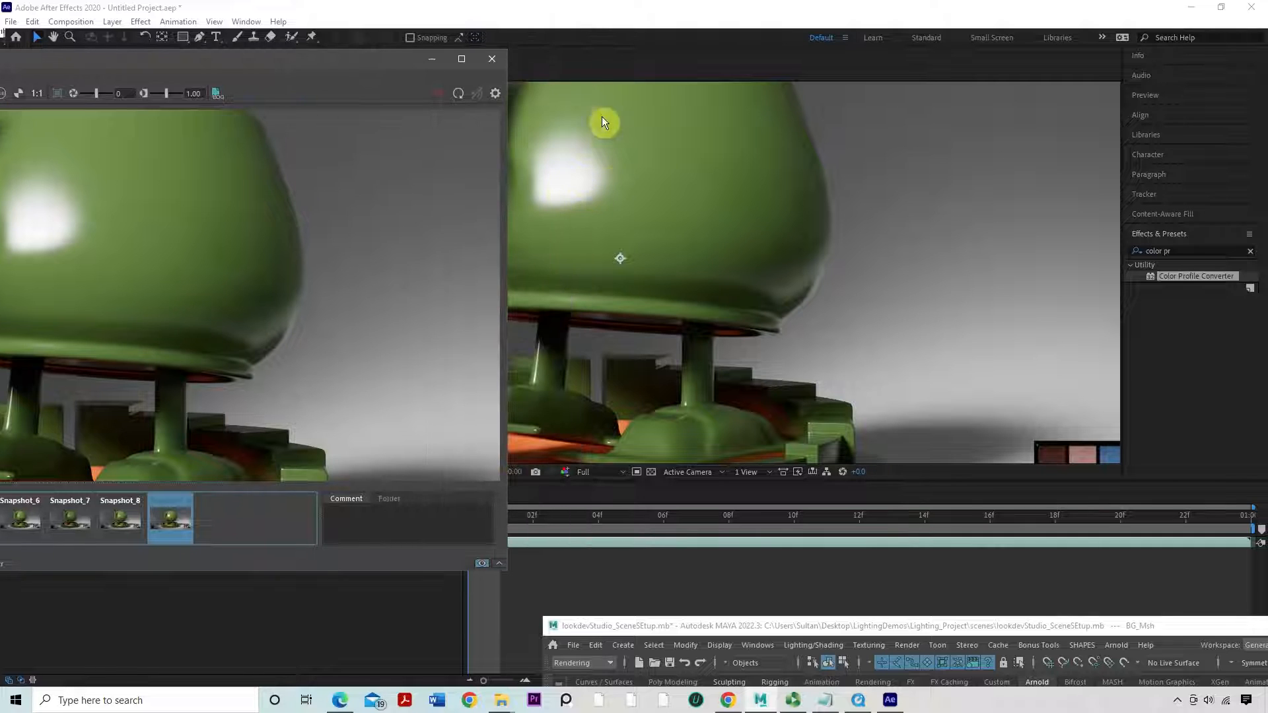
# Close Maya's render view, return to After Effects, and scrub through the sequence with the composition shown at 50%
pyautogui.click(492, 59)
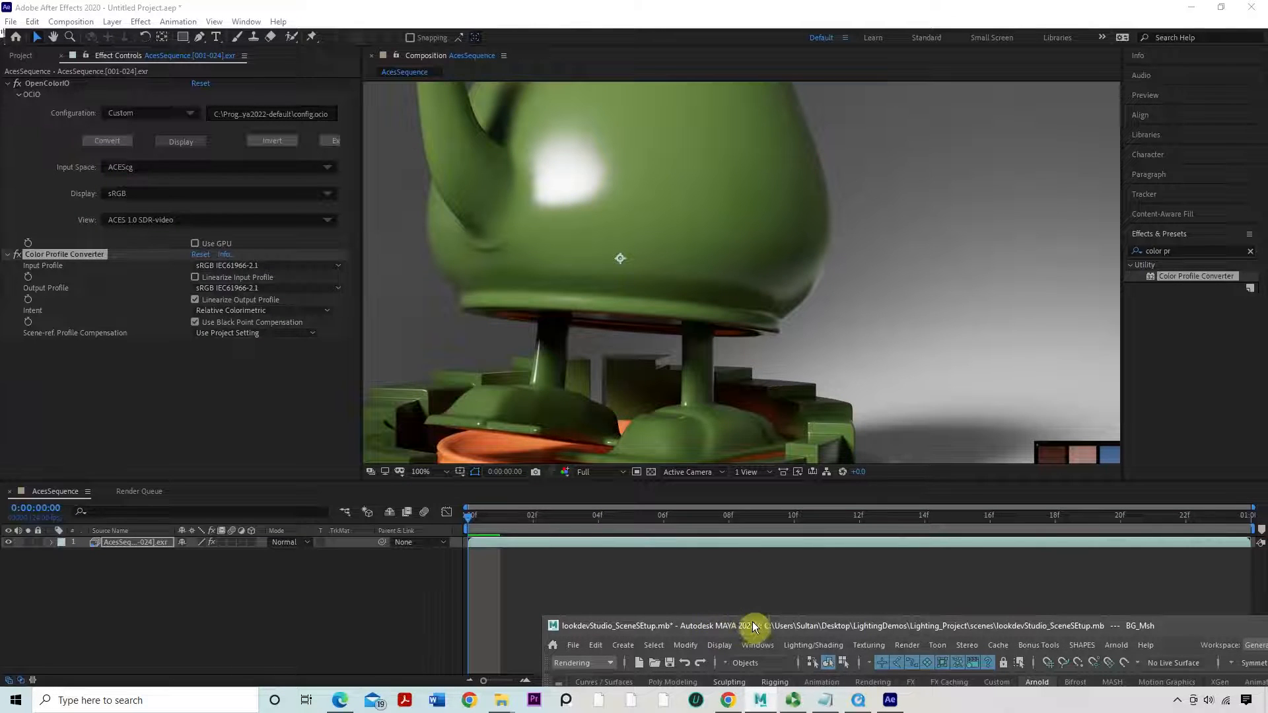
pyautogui.click(740, 599)
pyautogui.scroll(-2, 526, 328)
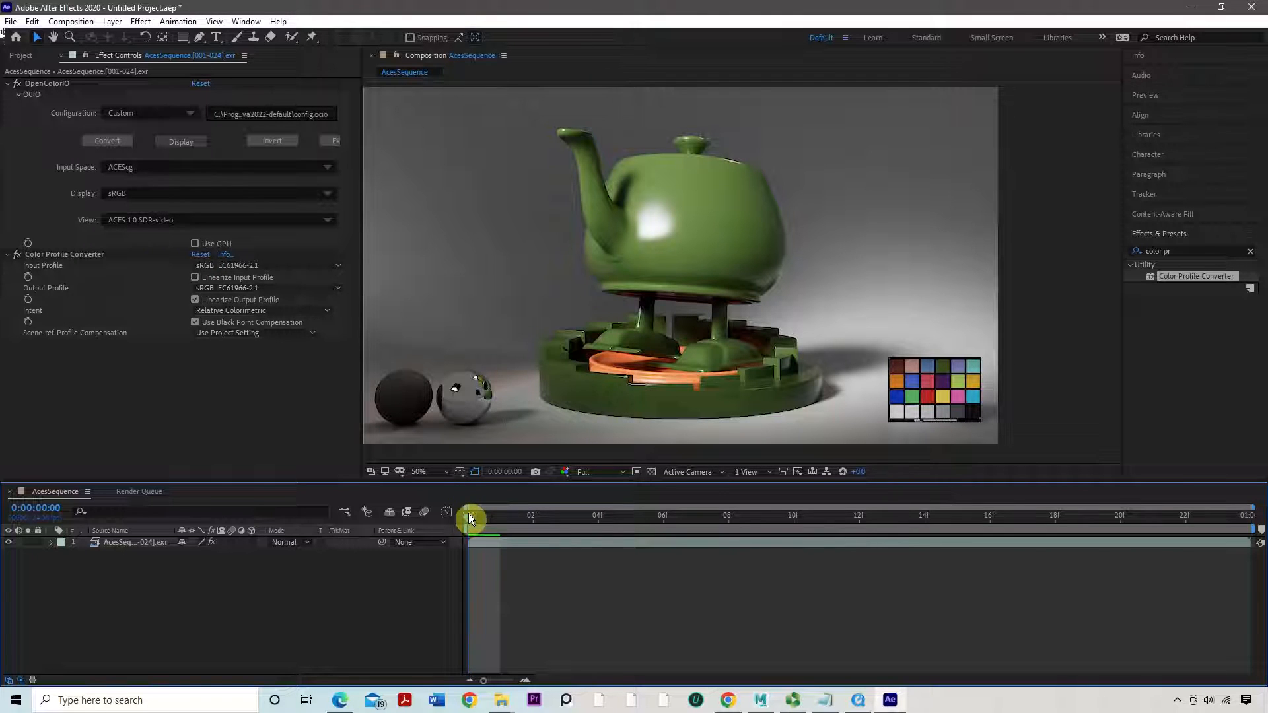
pyautogui.moveTo(472, 520); pyautogui.dragTo(378, 549)
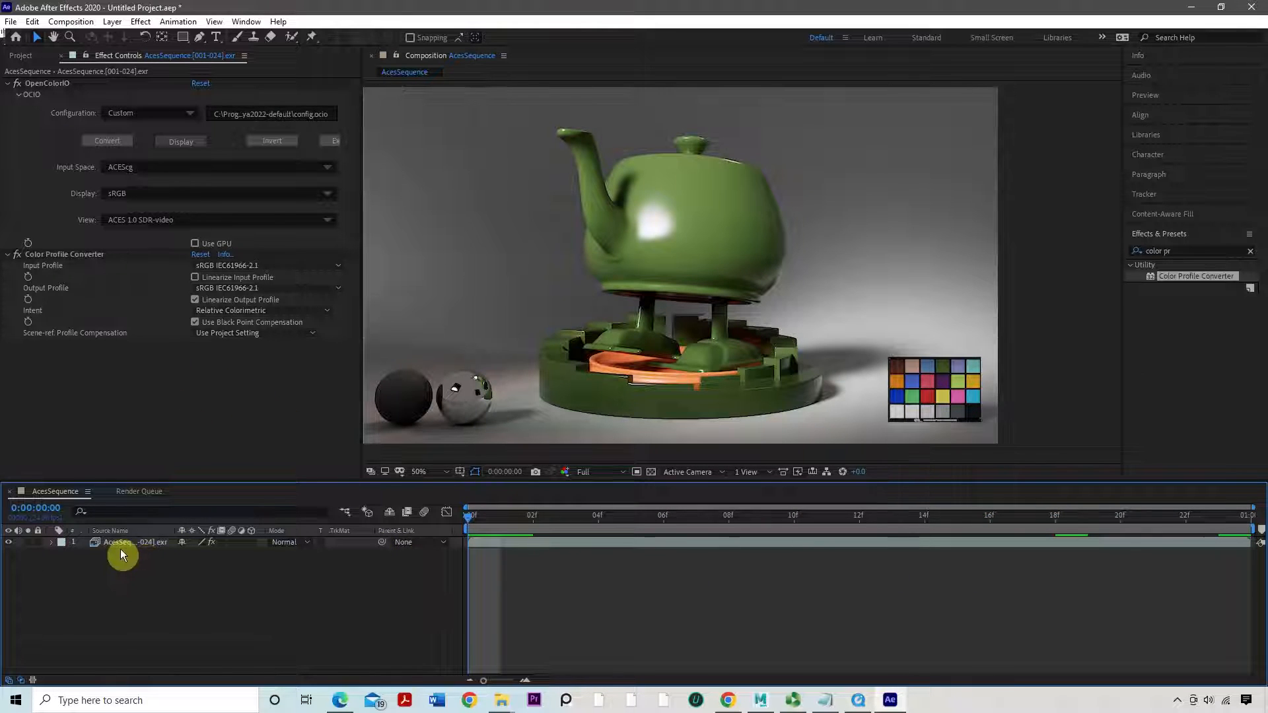
# Close the empty render queue, add the AcesSequence composition to the render queue, and enlarge the queue area
pyautogui.click(107, 491)
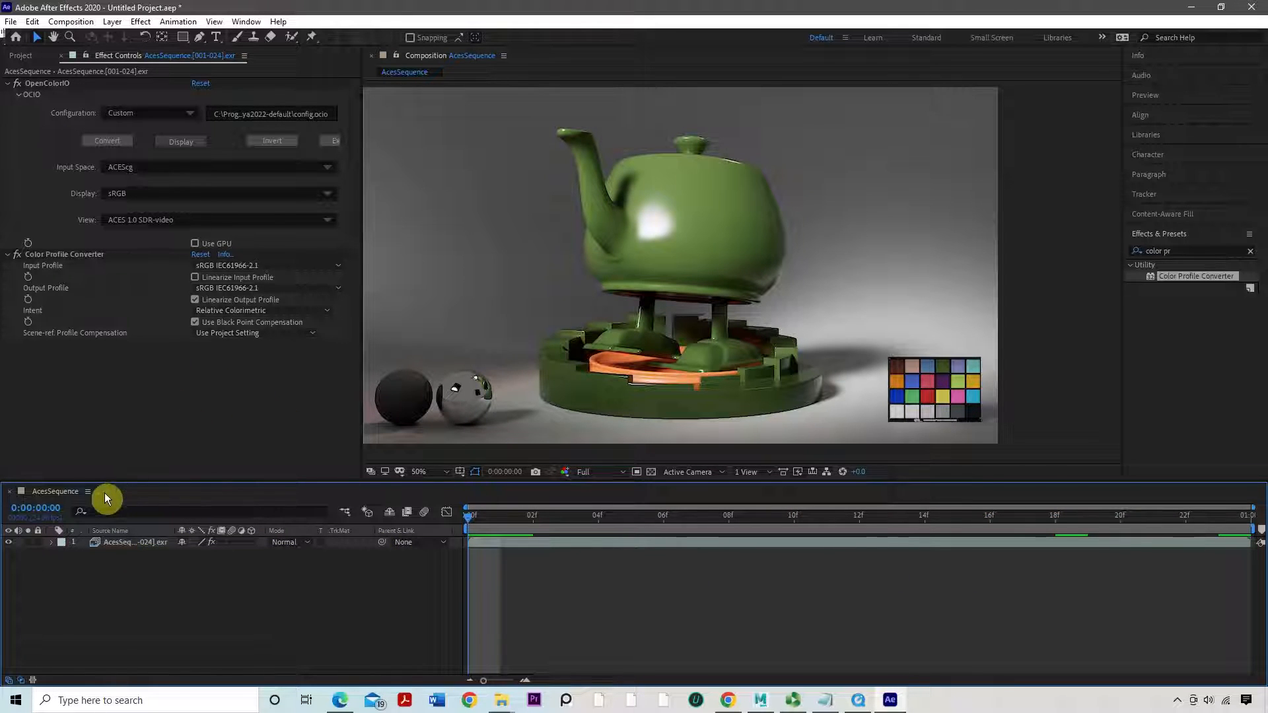
pyautogui.click(117, 545)
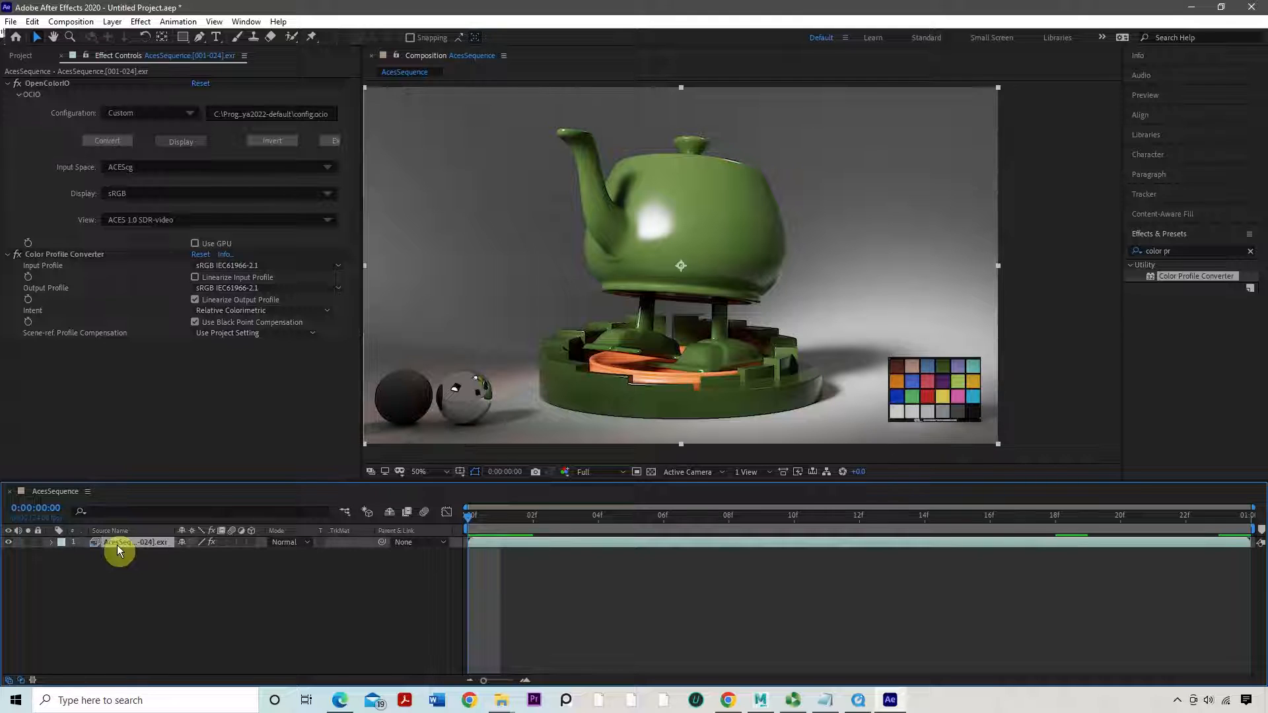
pyautogui.click(70, 22)
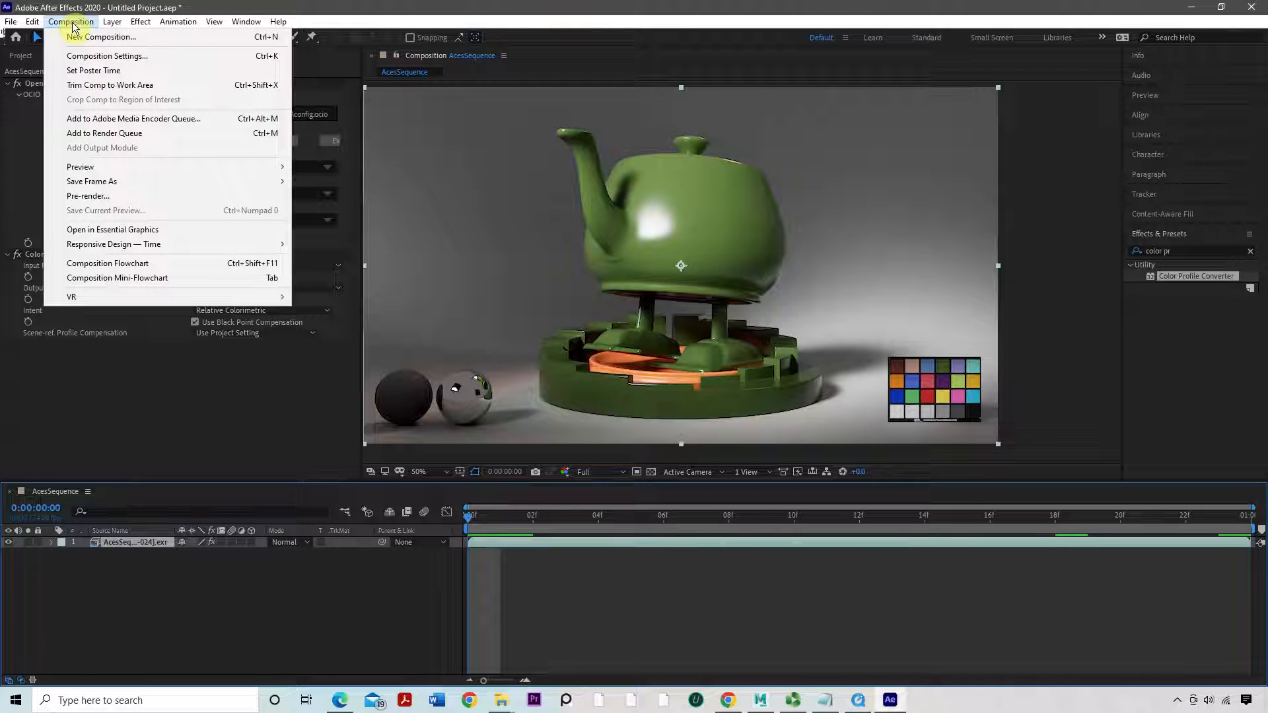
pyautogui.click(126, 132)
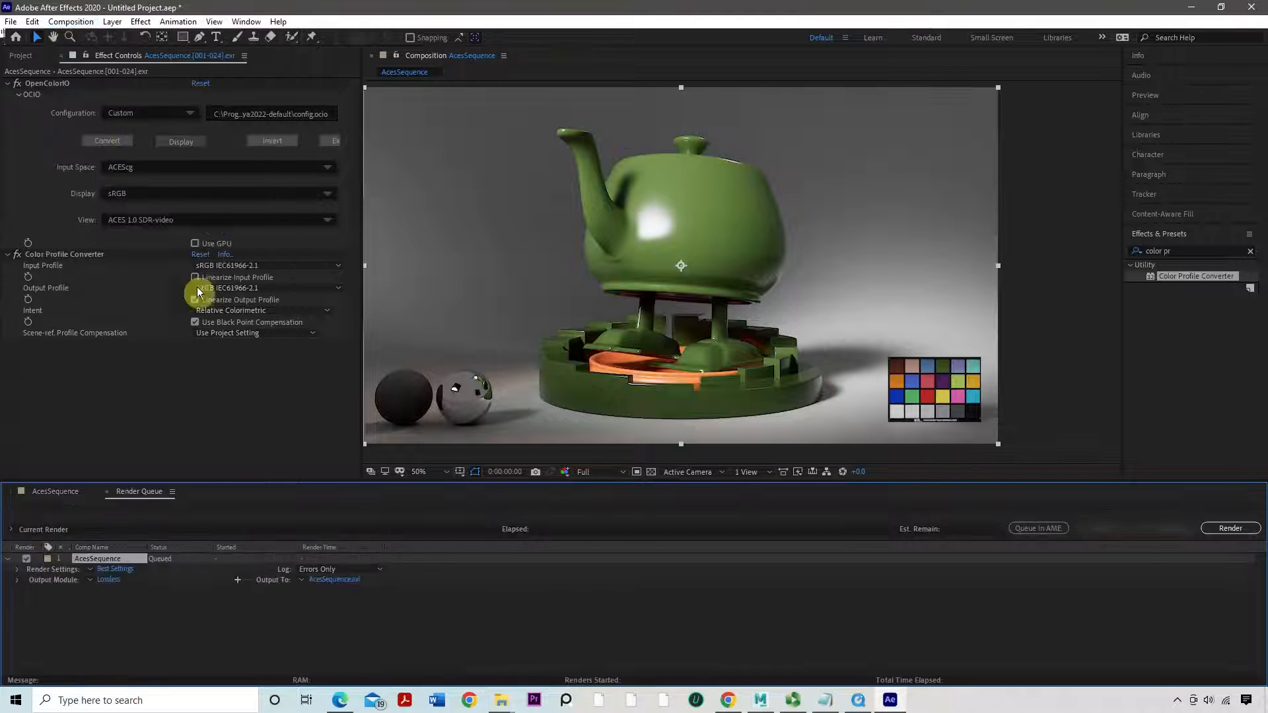
pyautogui.moveTo(129, 481); pyautogui.dragTo(122, 385)
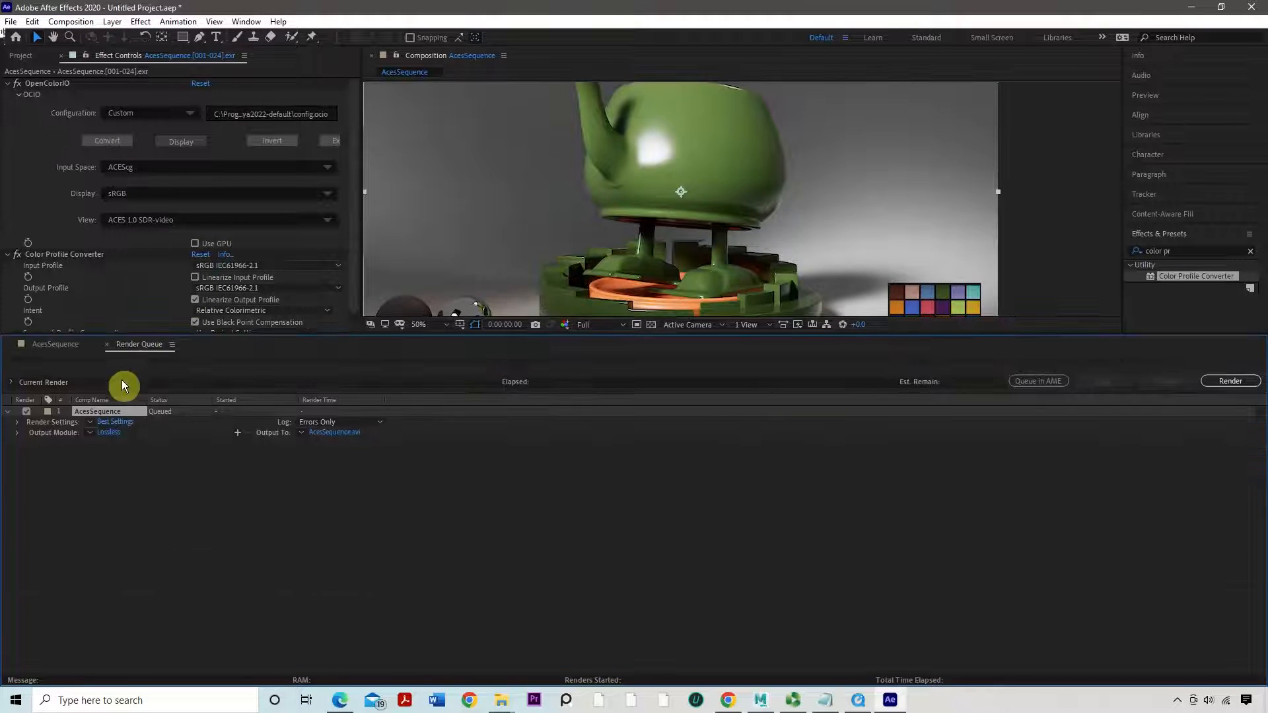
# Set the queued AcesSequence's output module format to QuickTime and switch its audio output off
pyautogui.click(102, 434)
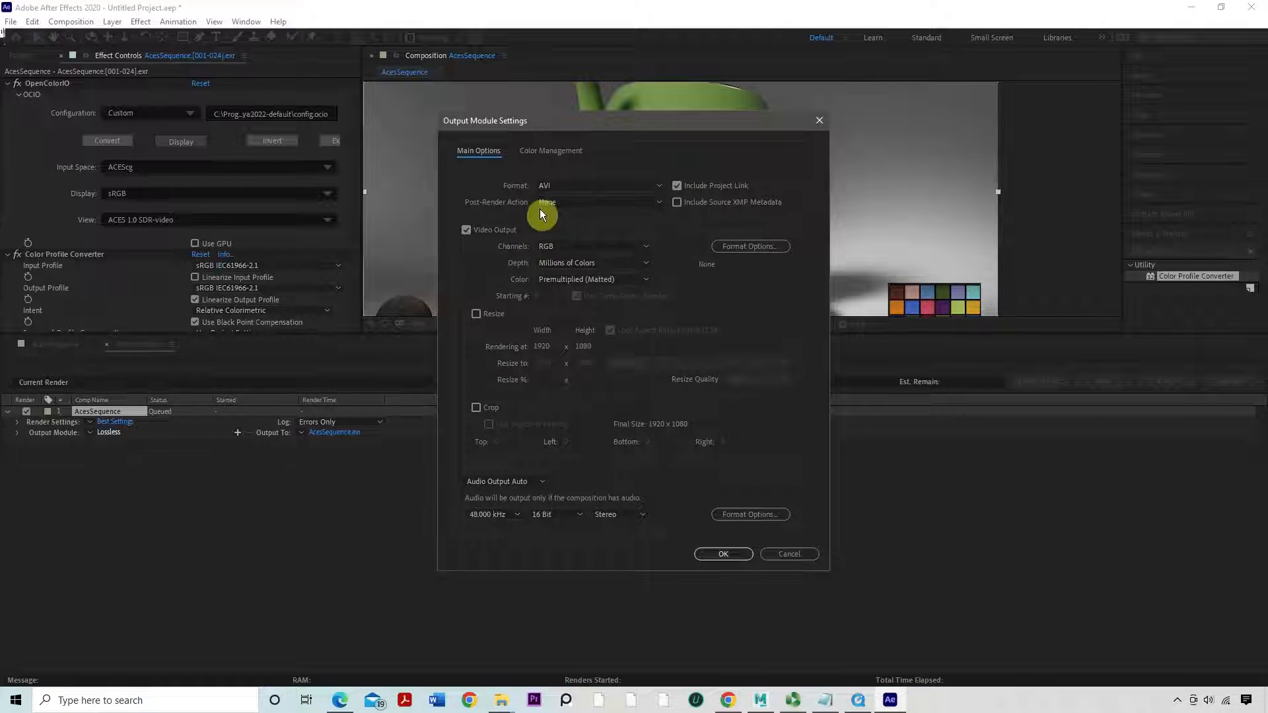
pyautogui.click(540, 185)
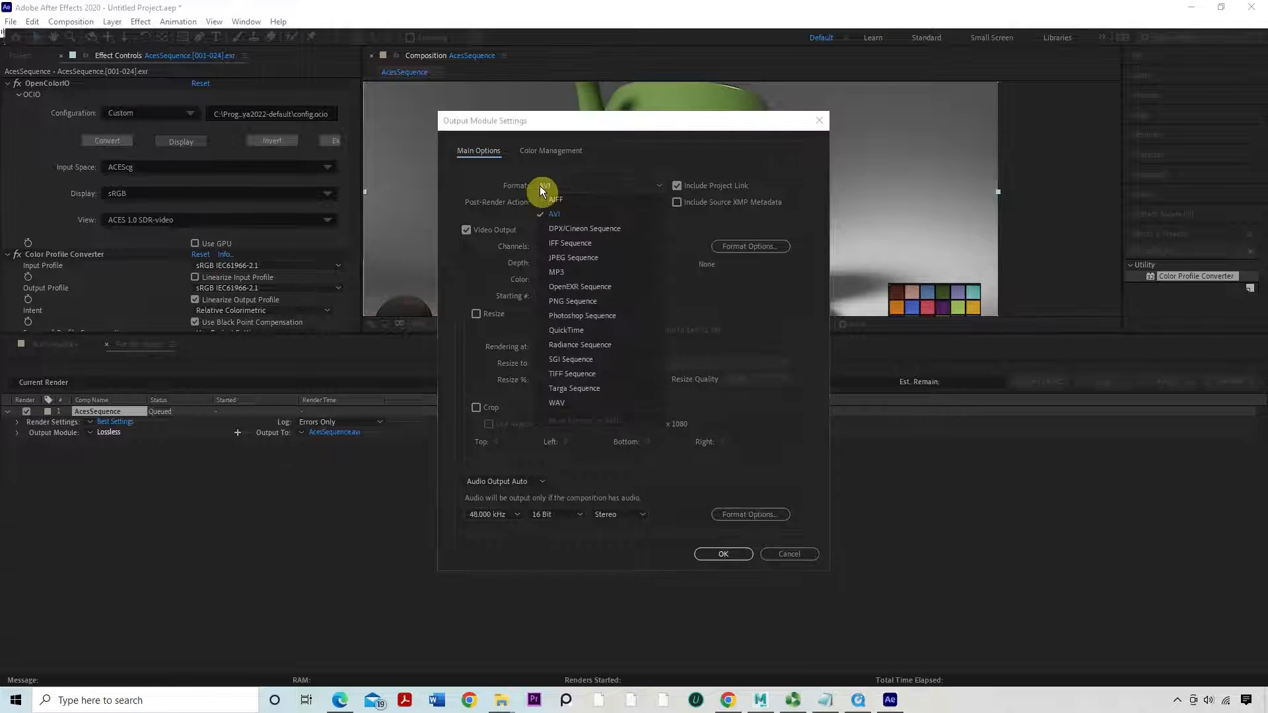
pyautogui.click(566, 331)
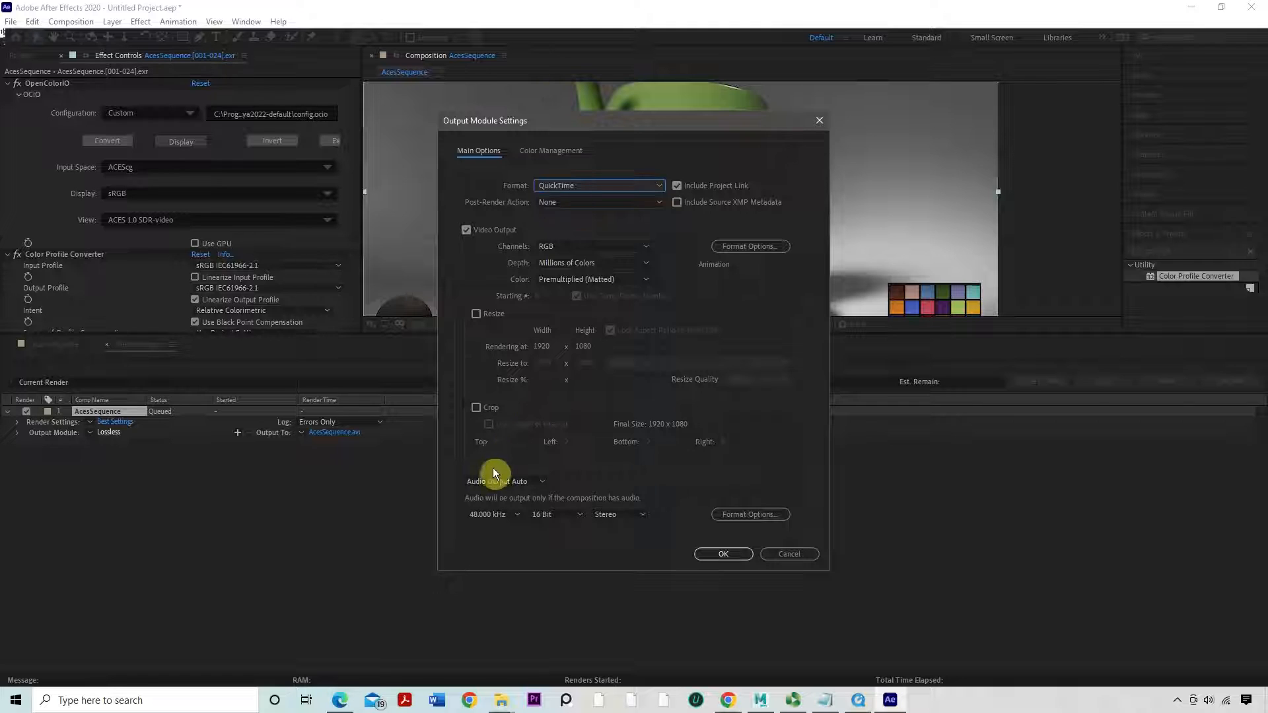
pyautogui.click(474, 482)
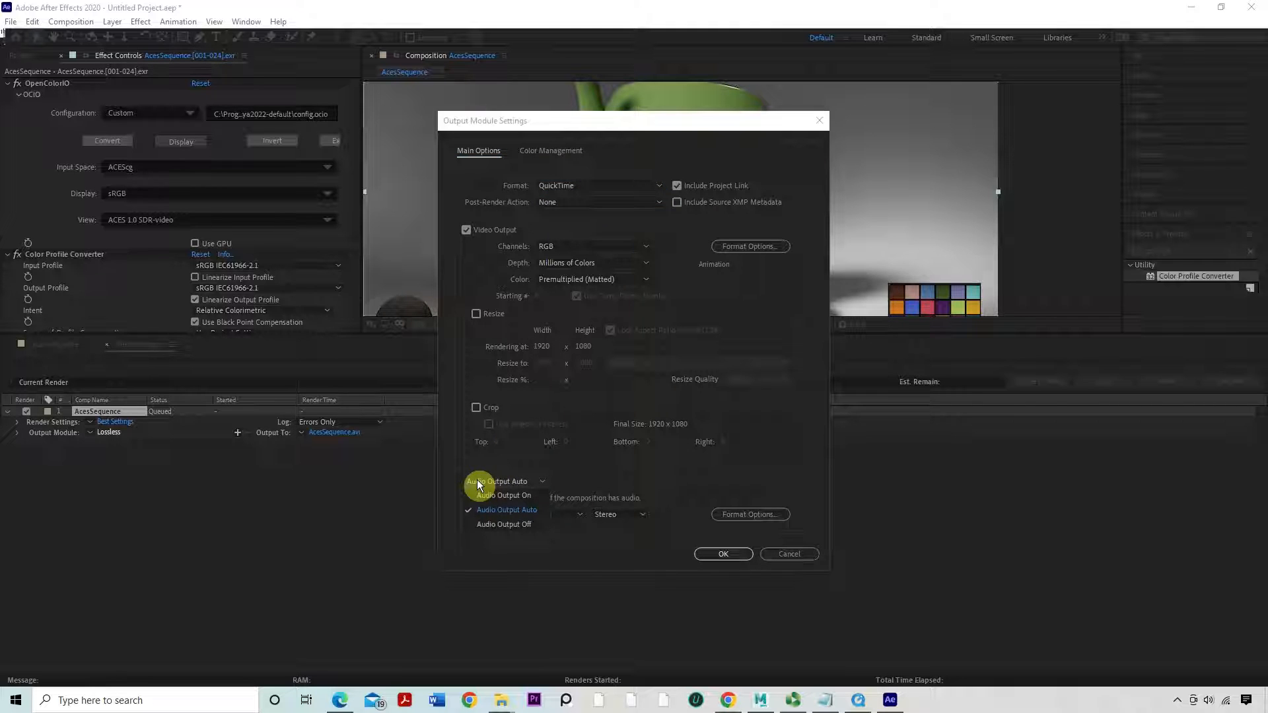
pyautogui.click(503, 524)
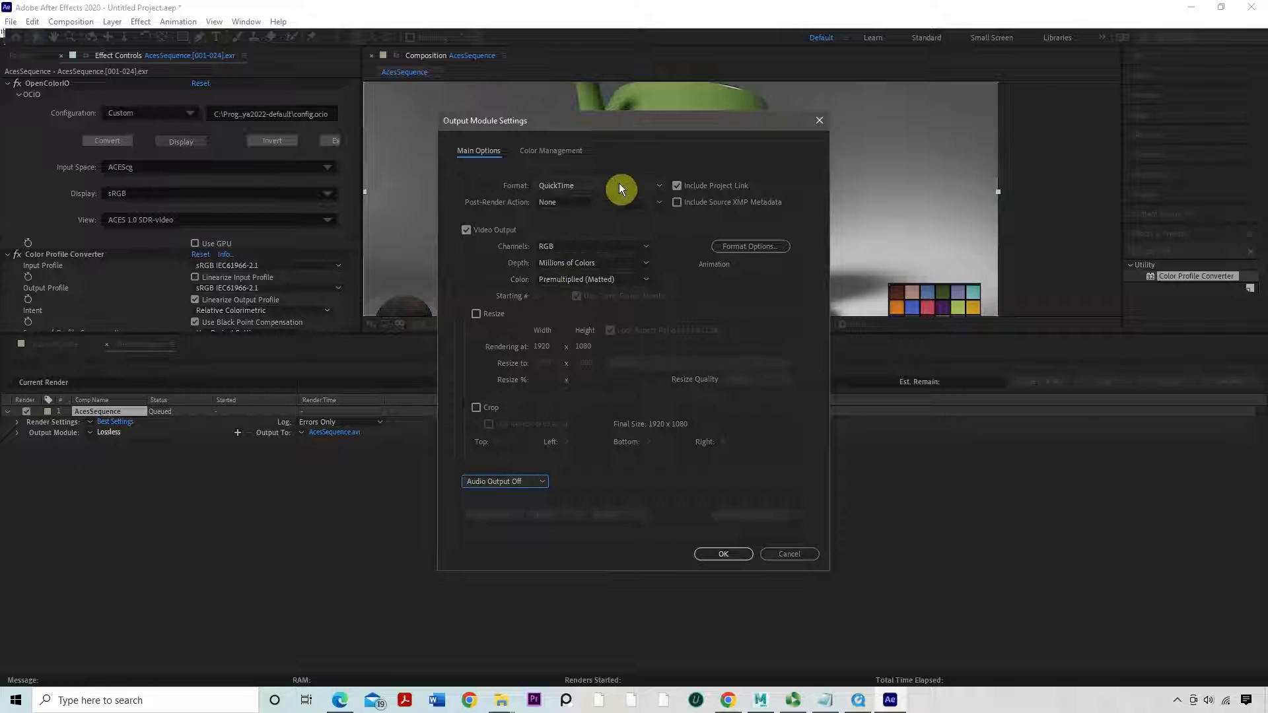
# Review the QuickTime video codec choices, keep the Animation codec, and accept the output module settings
pyautogui.click(719, 248)
pyautogui.click(724, 246)
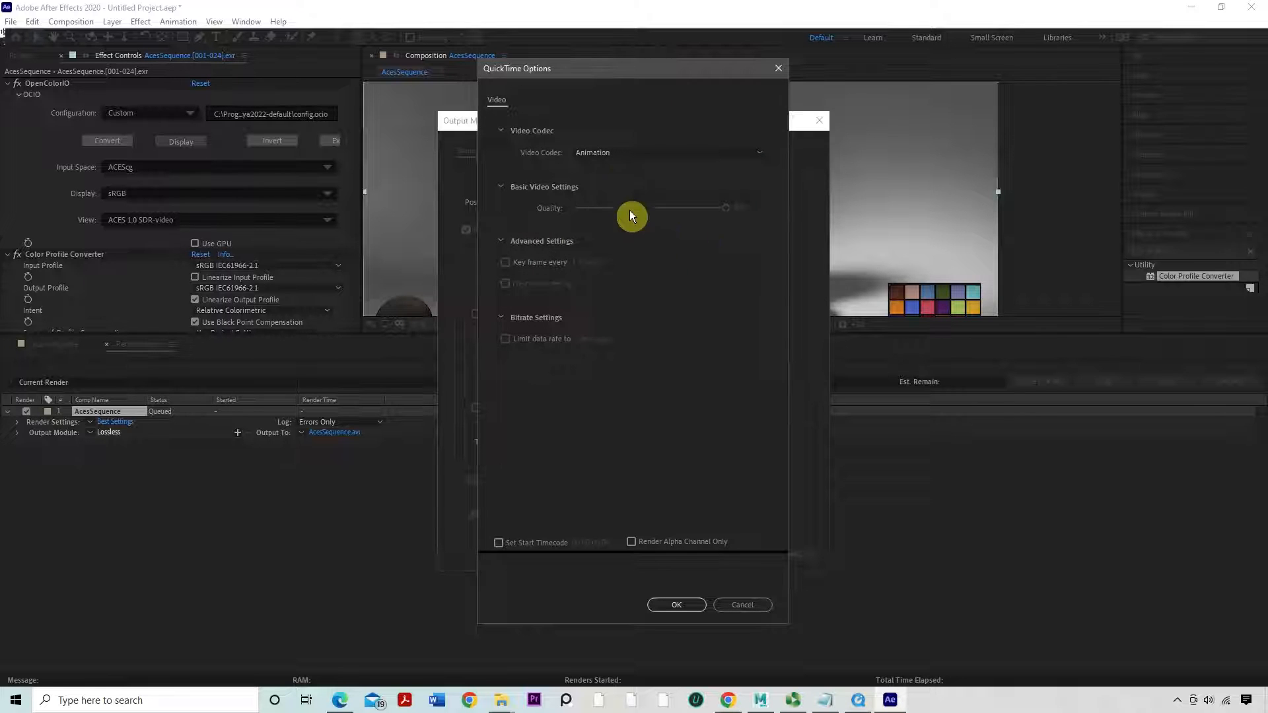
pyautogui.click(631, 152)
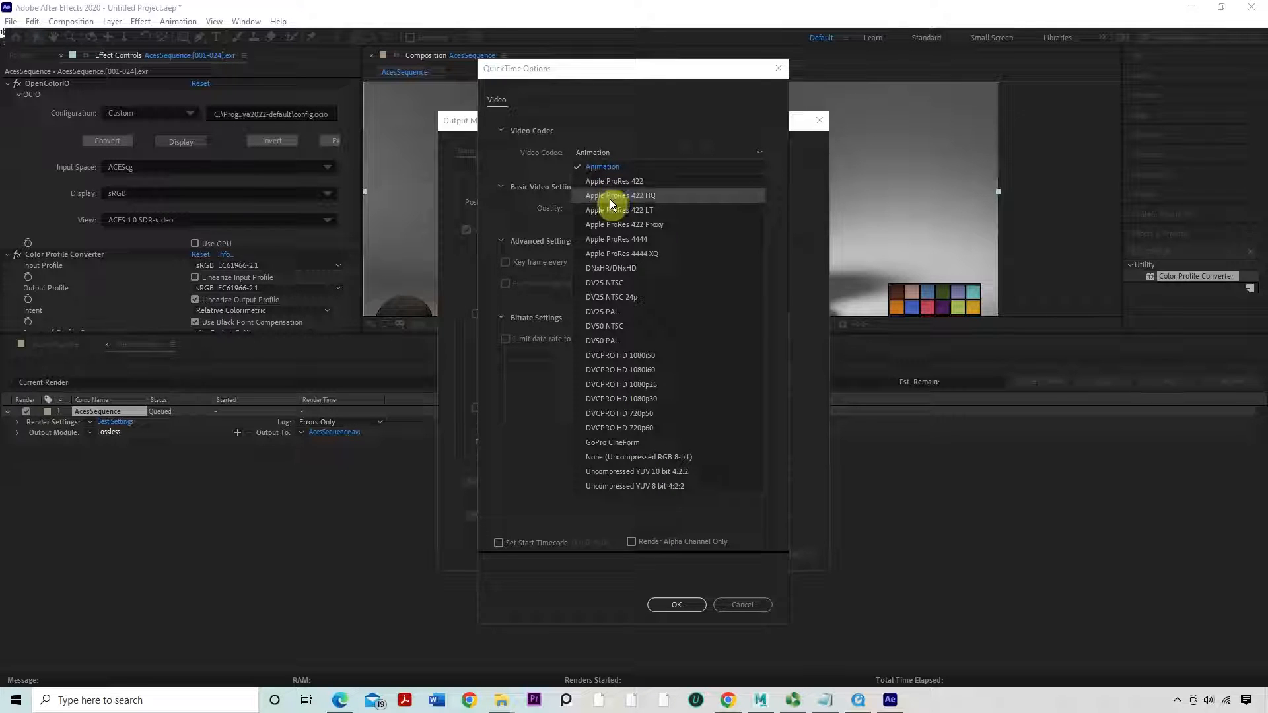
pyautogui.click(542, 171)
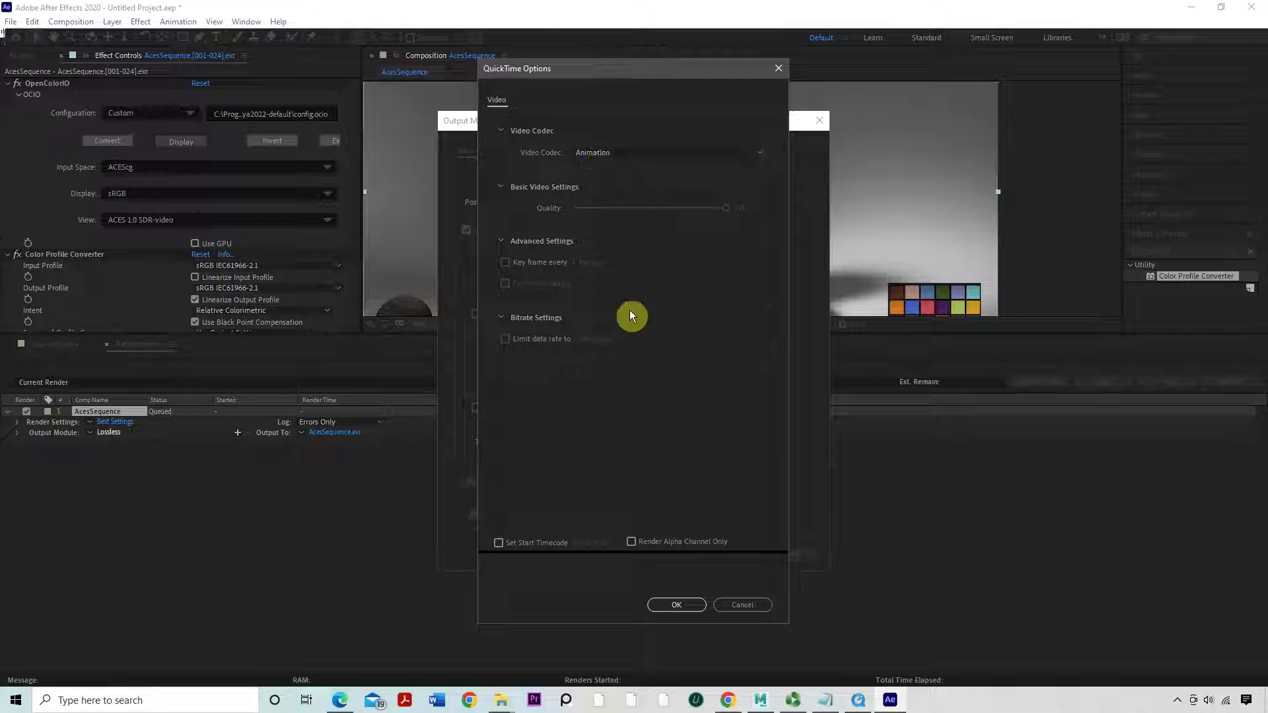
pyautogui.click(675, 606)
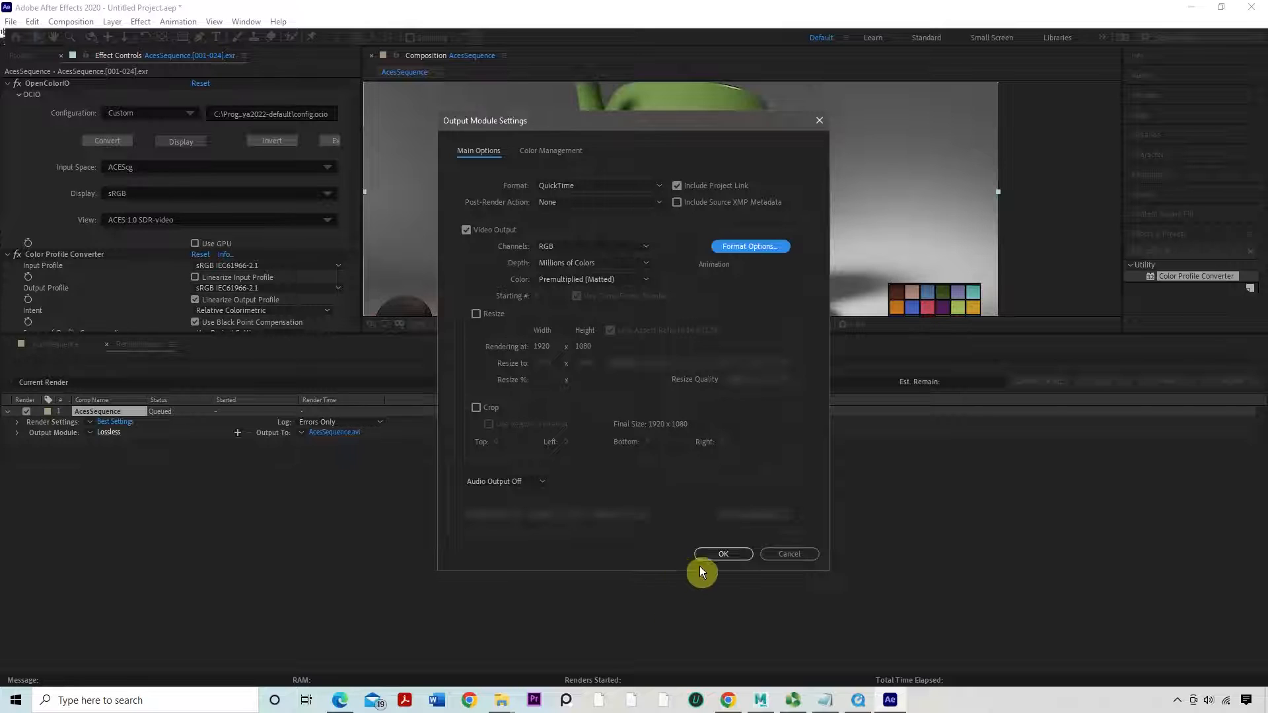
pyautogui.click(715, 555)
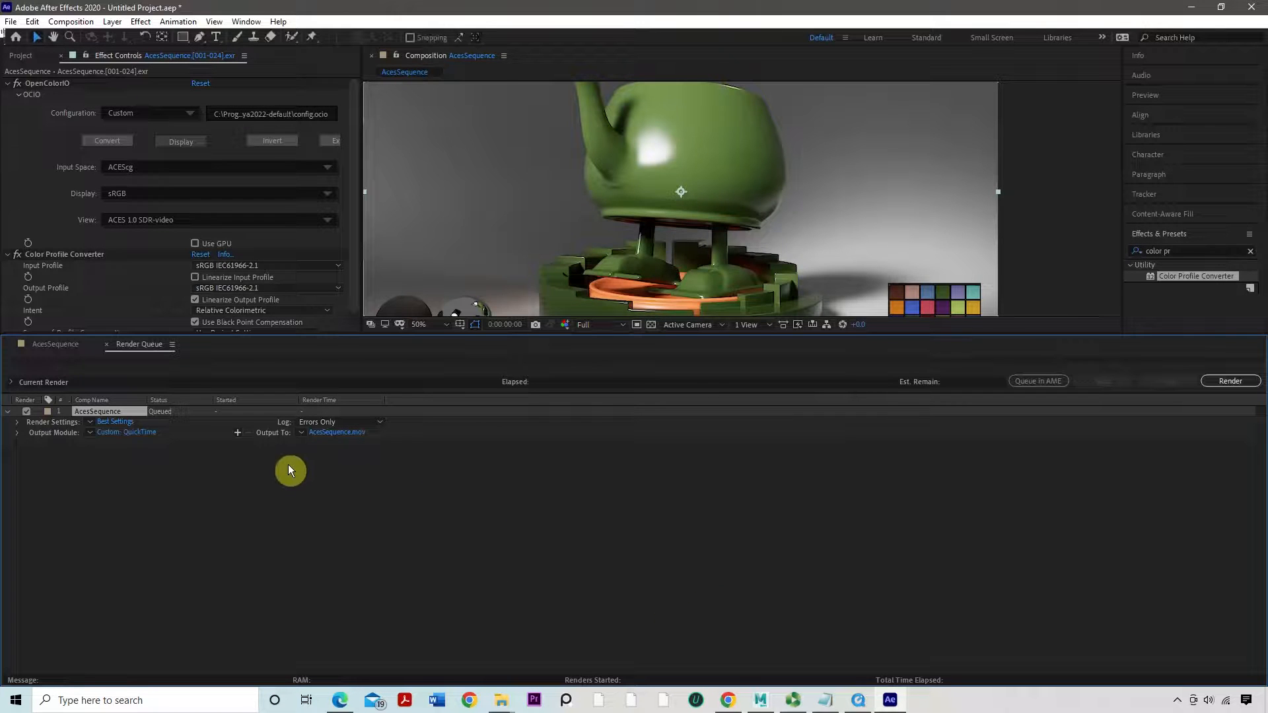
# Set the output movie to FinalTeaPotTurntable.mov in the images folder and render the queued composition
pyautogui.click(324, 433)
pyautogui.click(755, 57)
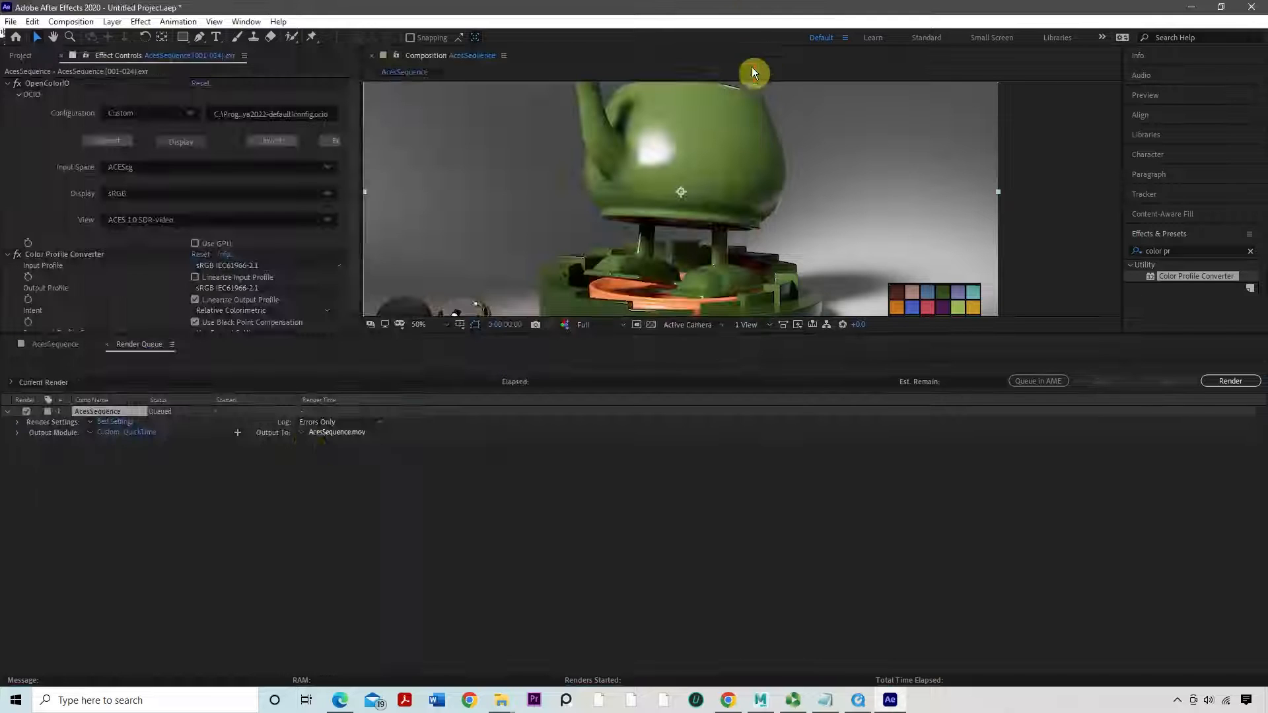
pyautogui.click(322, 434)
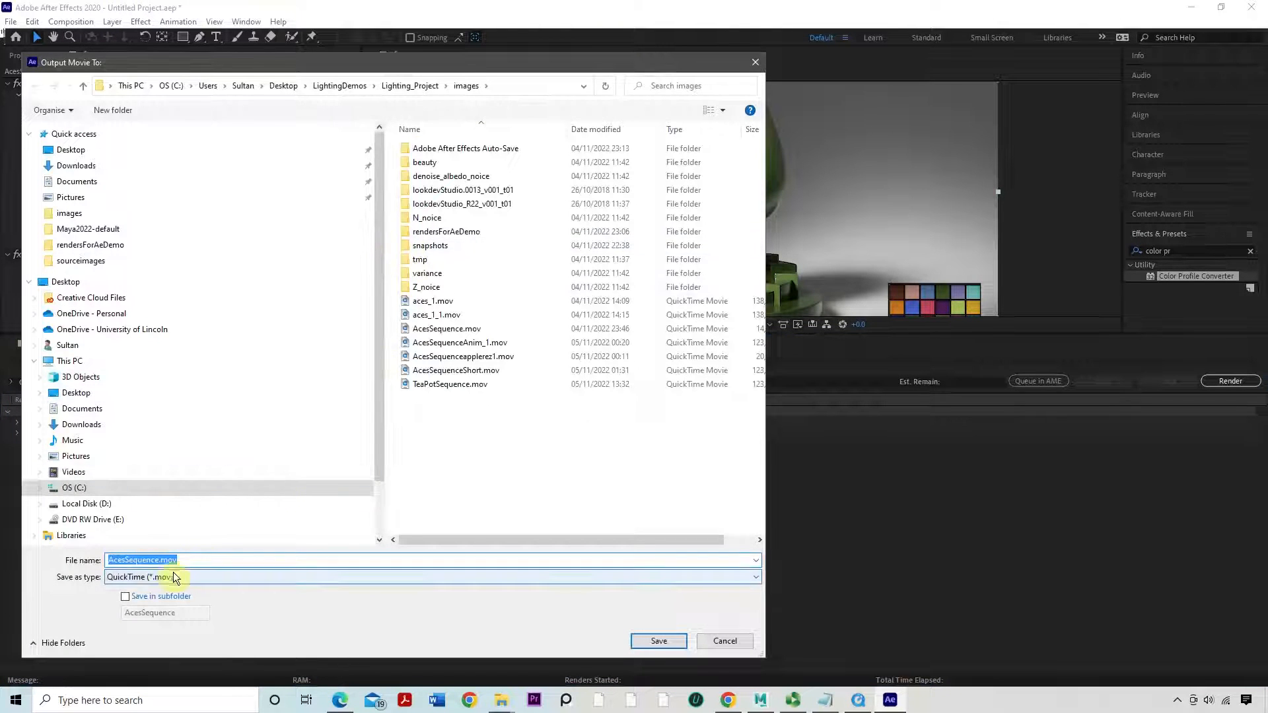
pyautogui.click(175, 564)
pyautogui.moveTo(159, 562); pyautogui.dragTo(89, 562)
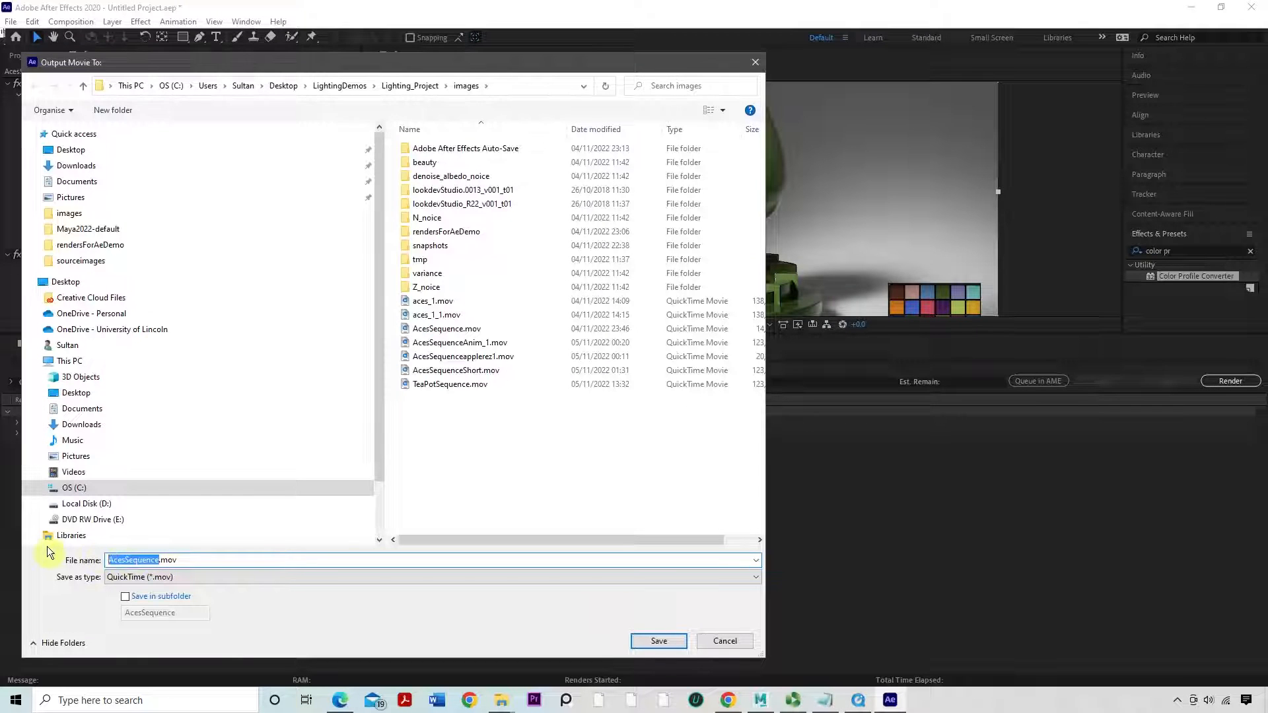
pyautogui.write('F')
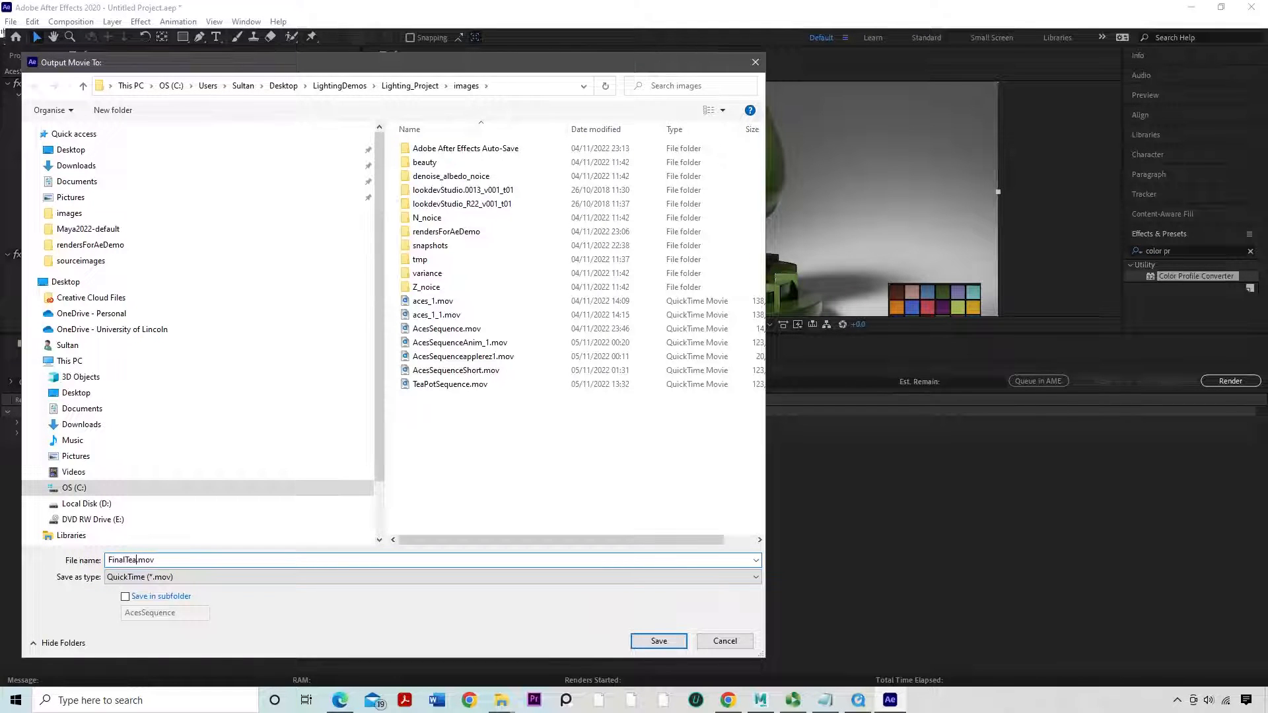
pyautogui.write('inalTeaPotTurntable')
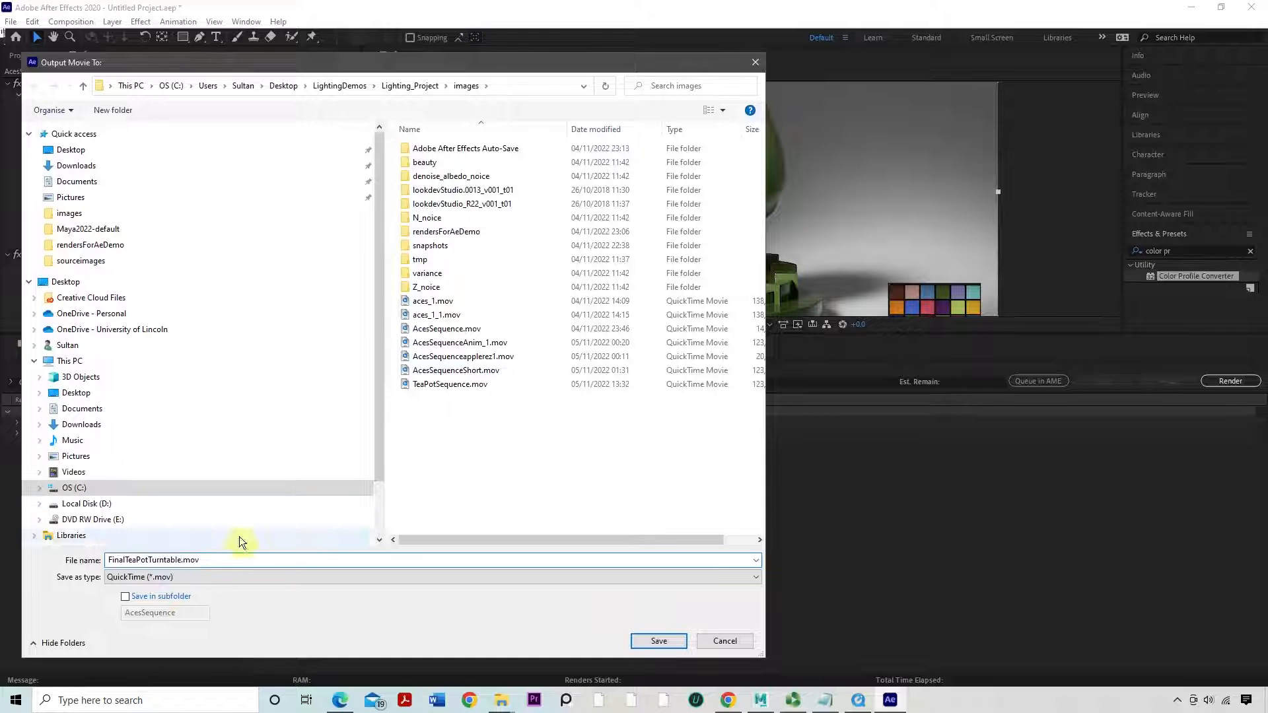
pyautogui.click(659, 641)
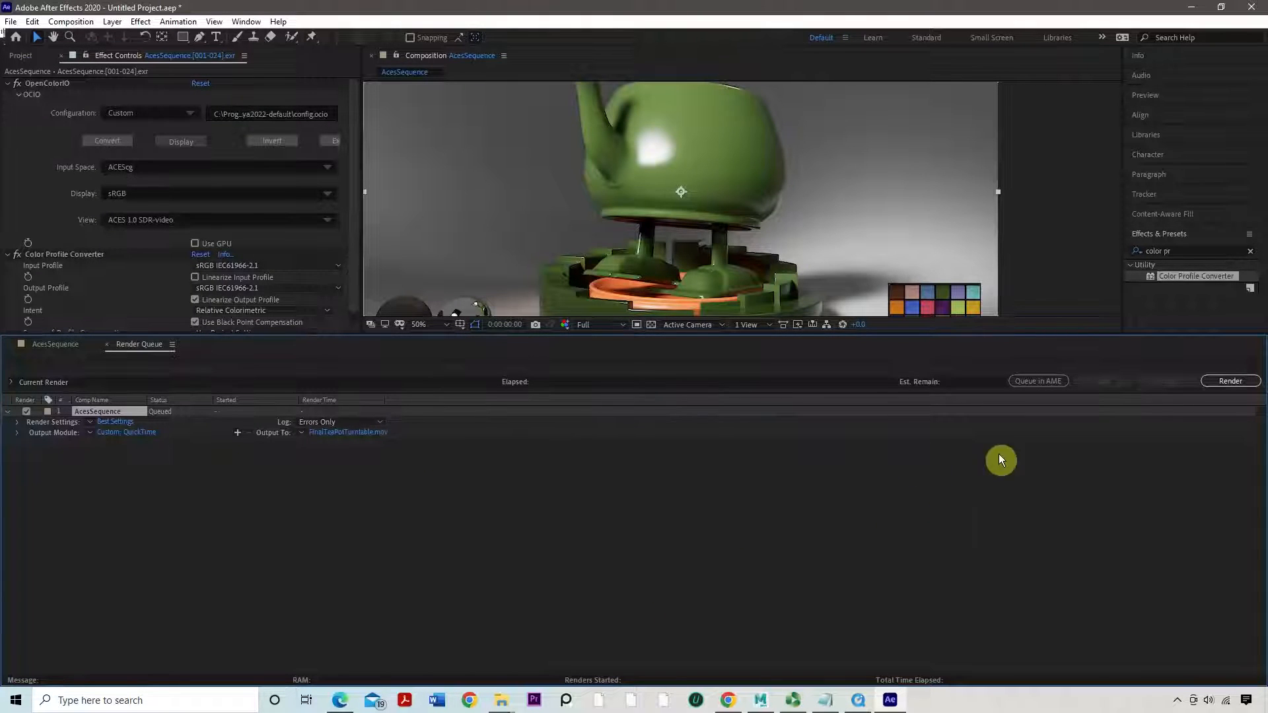
pyautogui.click(1230, 382)
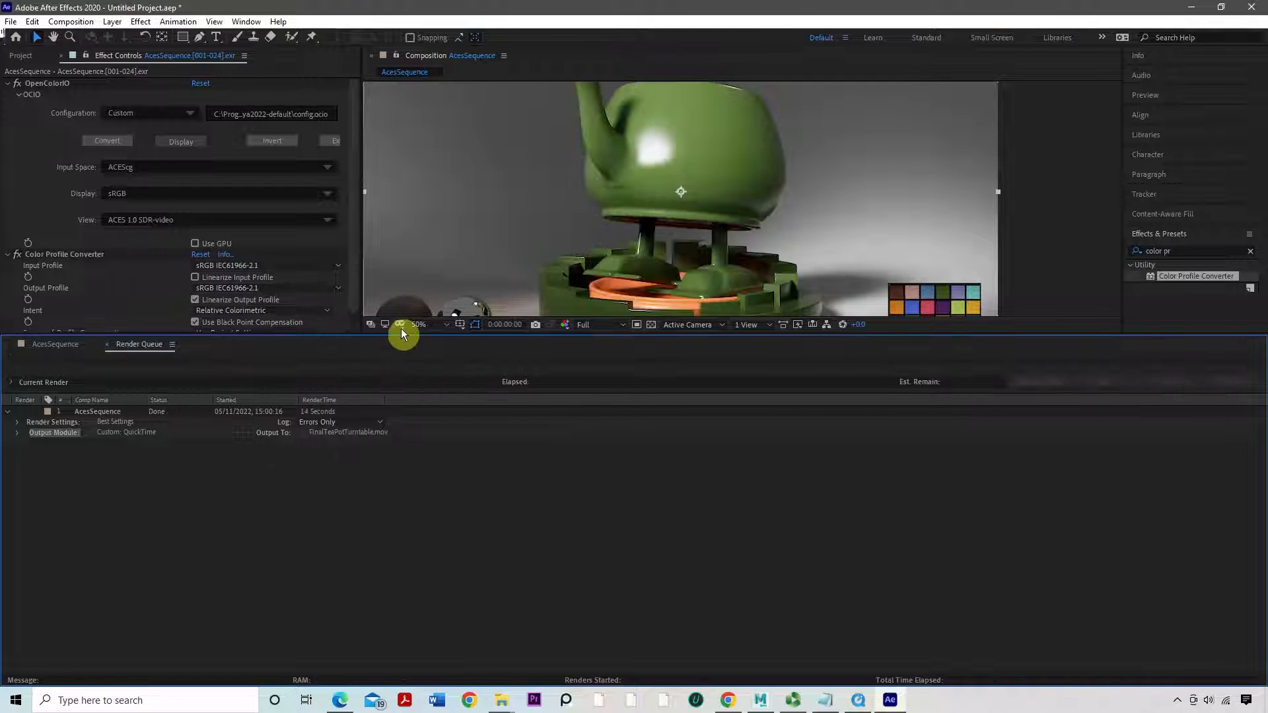
pyautogui.moveTo(399, 337); pyautogui.dragTo(402, 442)
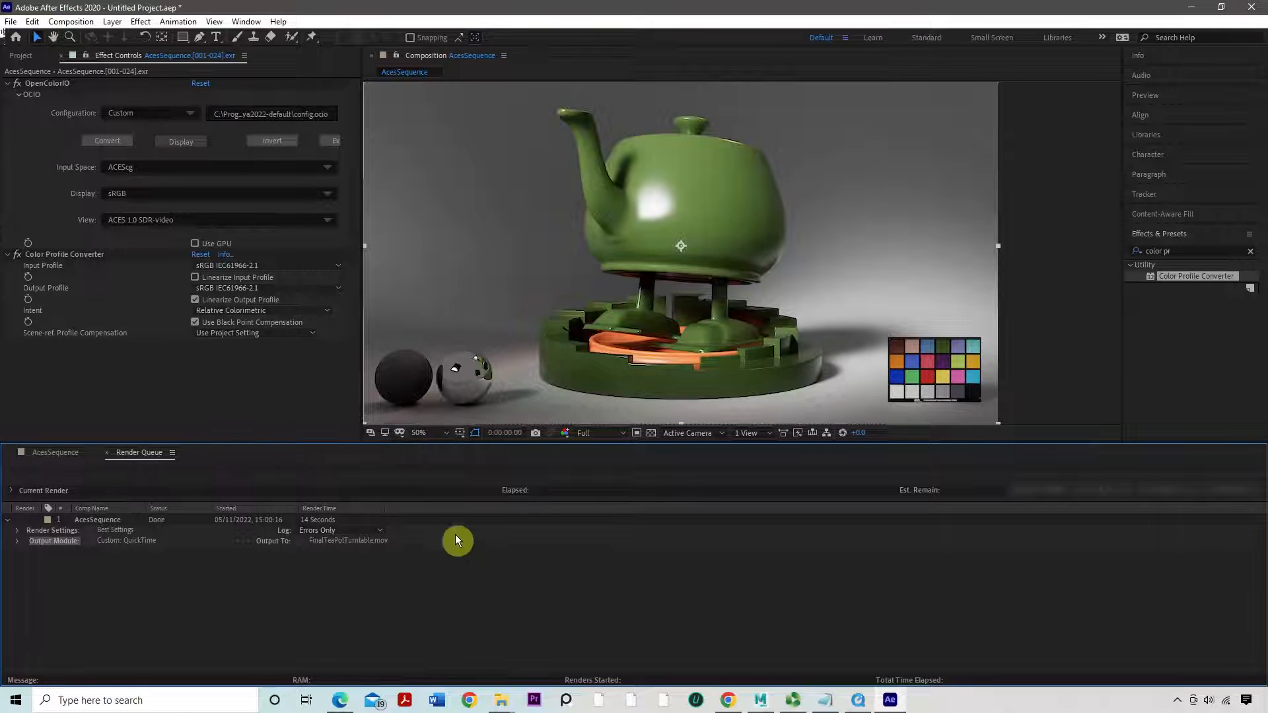
# Open FinalTeaPotTurntable.mov from the images folder in QuickTime Player and show it at a reduced size that fits the screen
pyautogui.moveTo(501, 700)
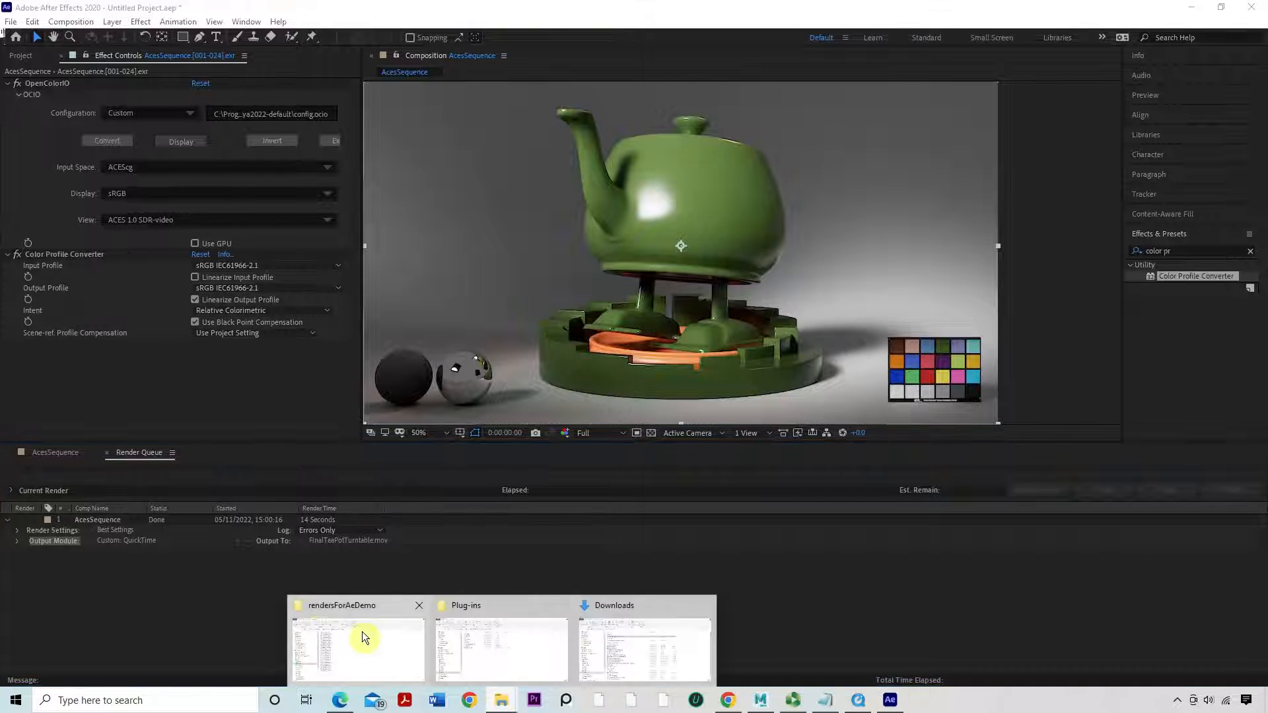
pyautogui.click(396, 641)
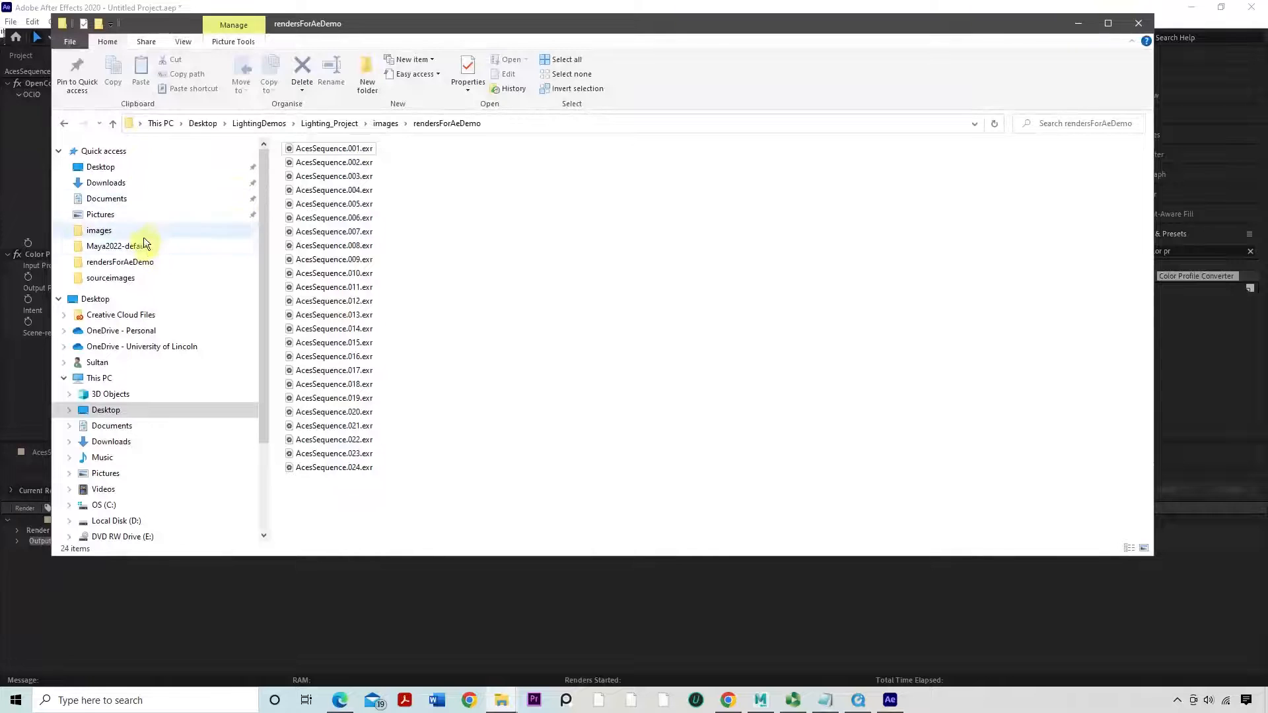
pyautogui.click(99, 231)
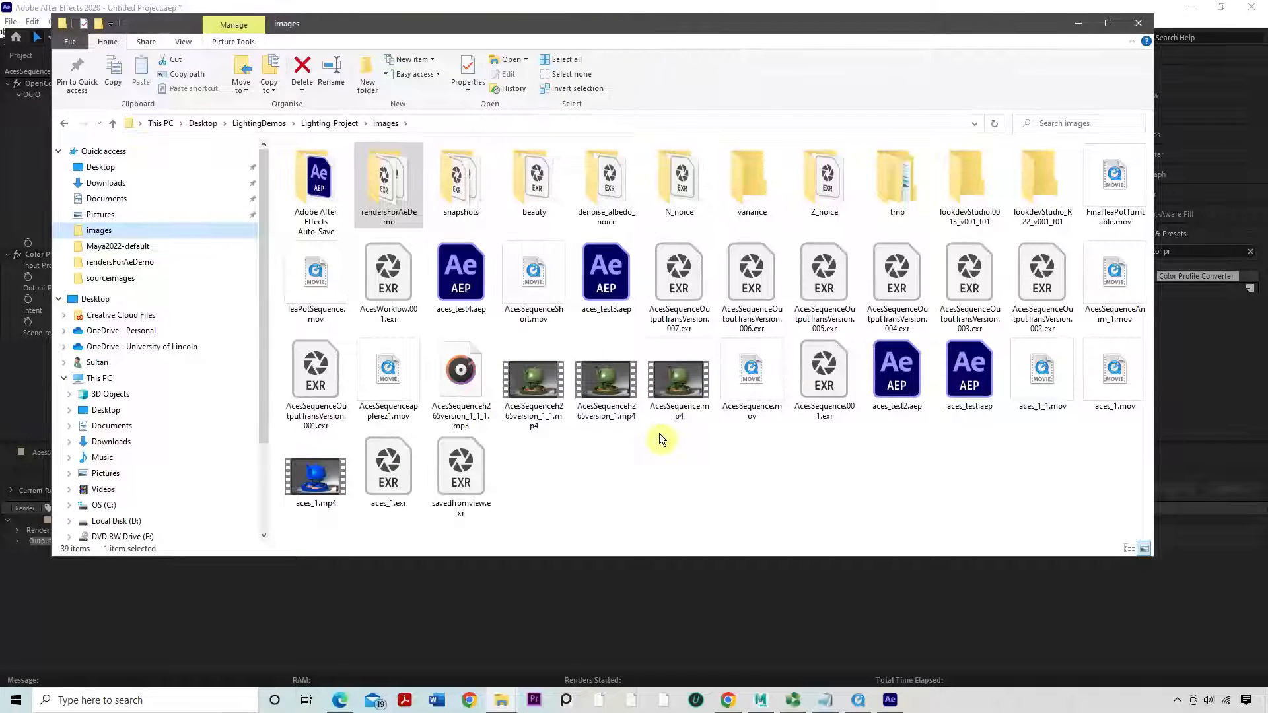
pyautogui.rightClick(1093, 204)
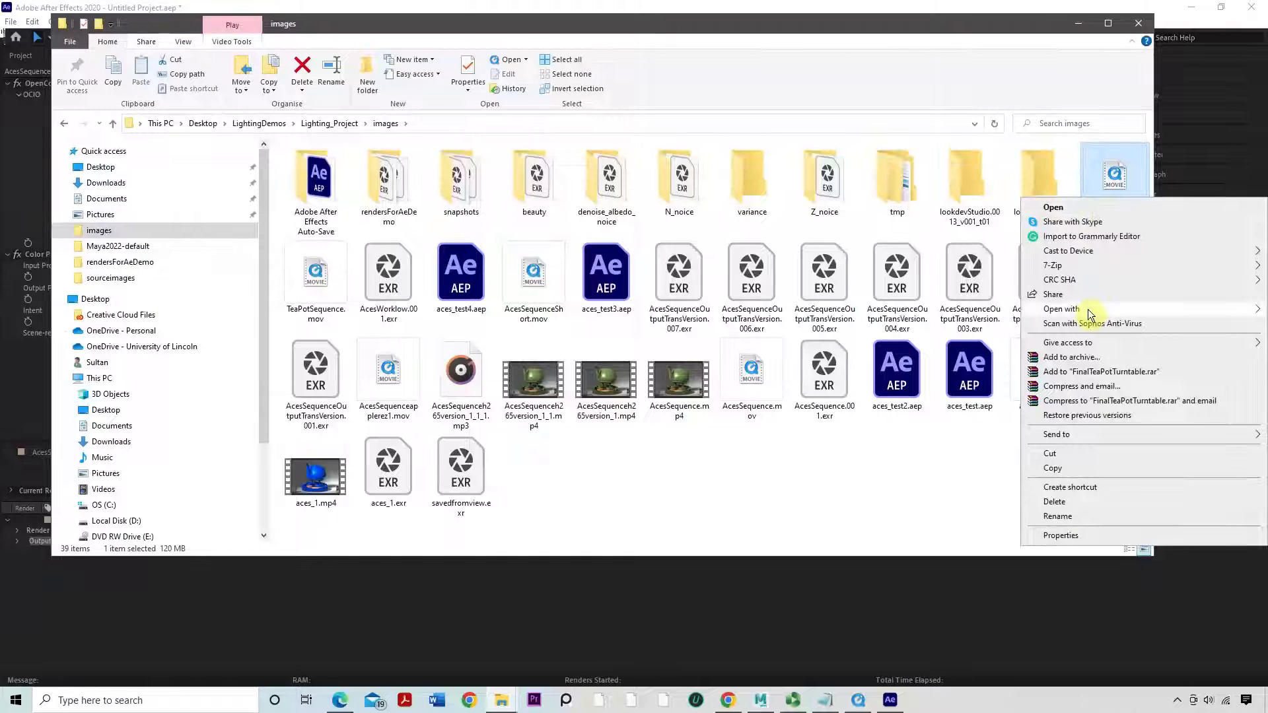
pyautogui.moveTo(1088, 309)
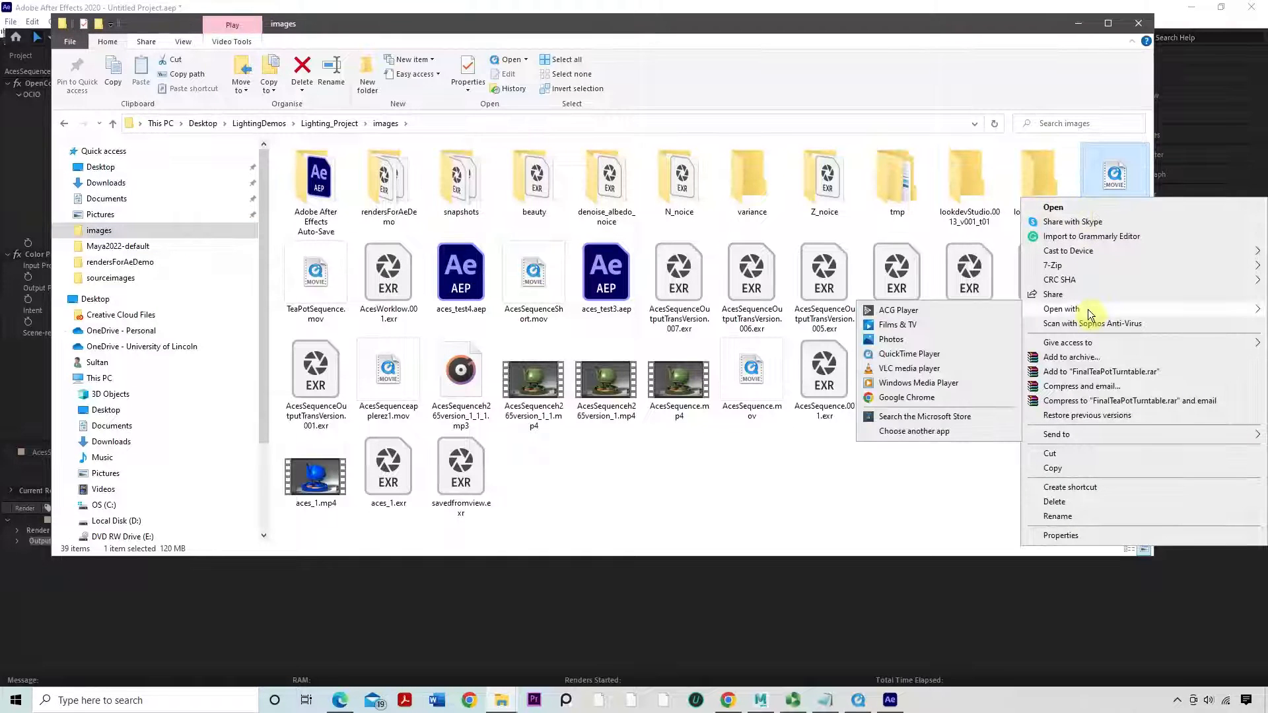
pyautogui.click(926, 355)
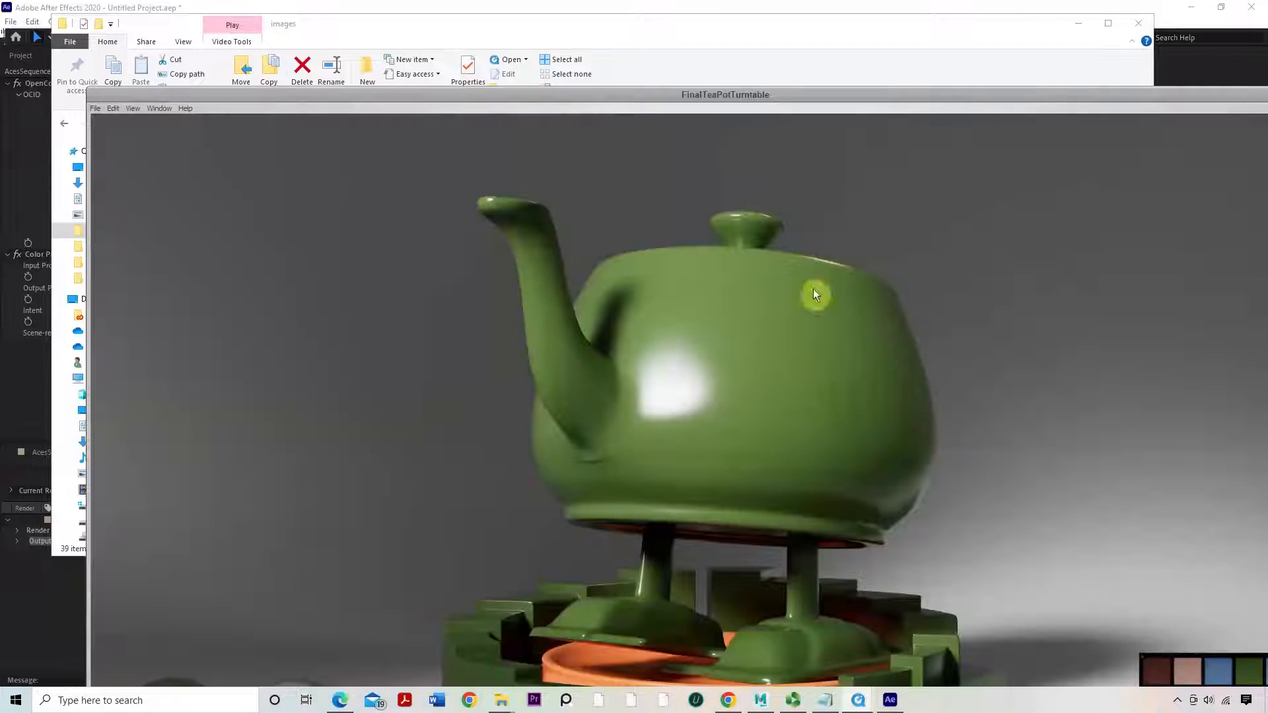
pyautogui.click(139, 110)
pyautogui.click(152, 129)
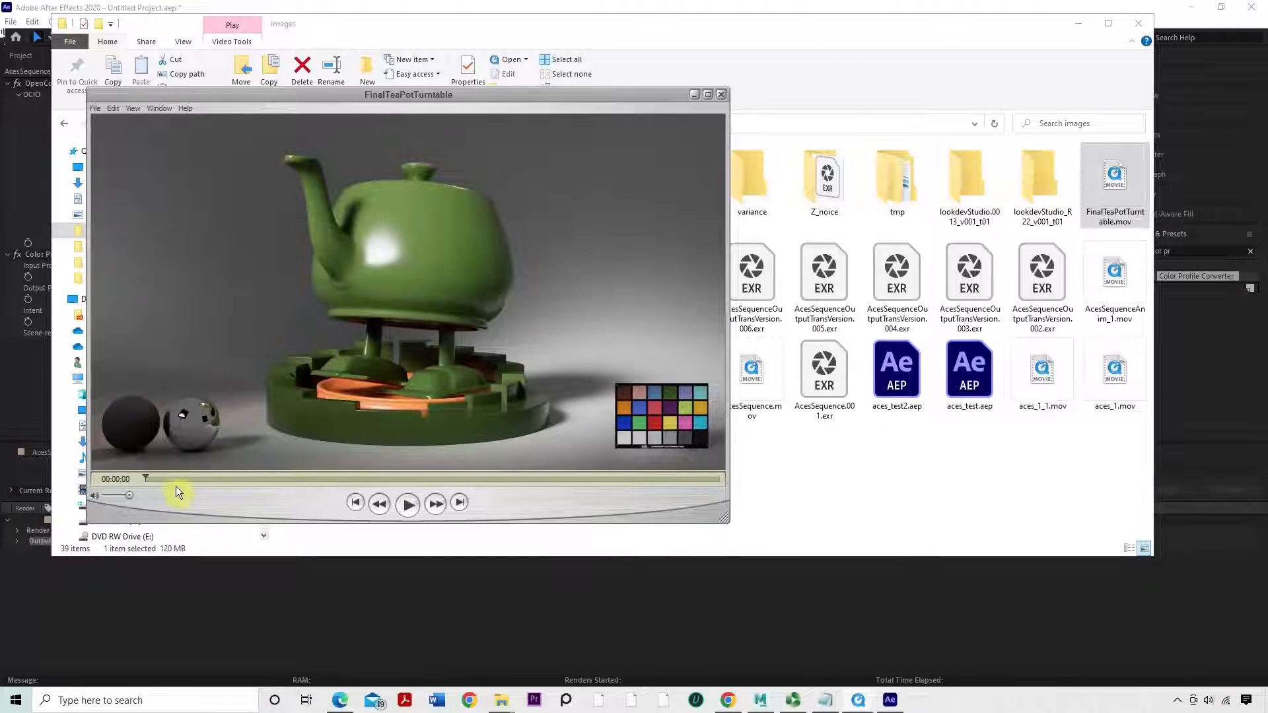
# Scrub the rendered movie and place its player beside the After Effects composition to compare the teapot colors, and close the player
pyautogui.moveTo(188, 479); pyautogui.dragTo(86, 492)
pyautogui.click(1083, 26)
pyautogui.moveTo(560, 98); pyautogui.dragTo(498, 64)
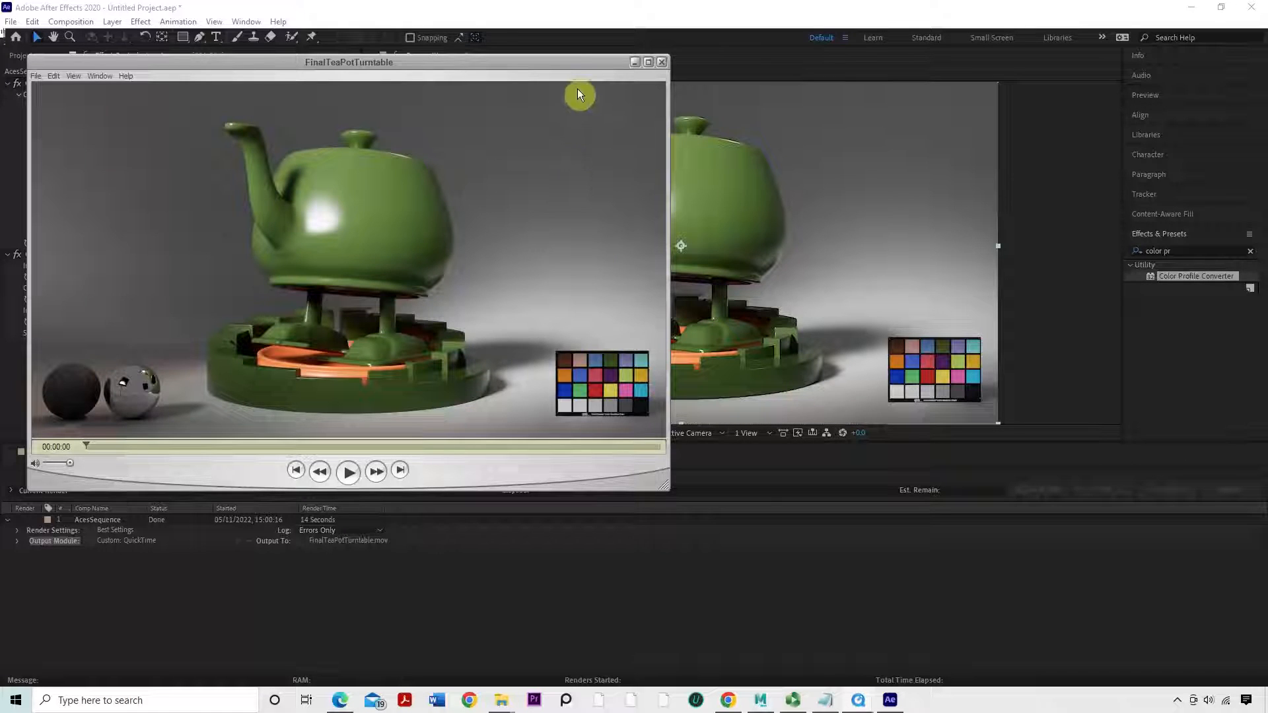
pyautogui.moveTo(550, 65); pyautogui.dragTo(508, 71)
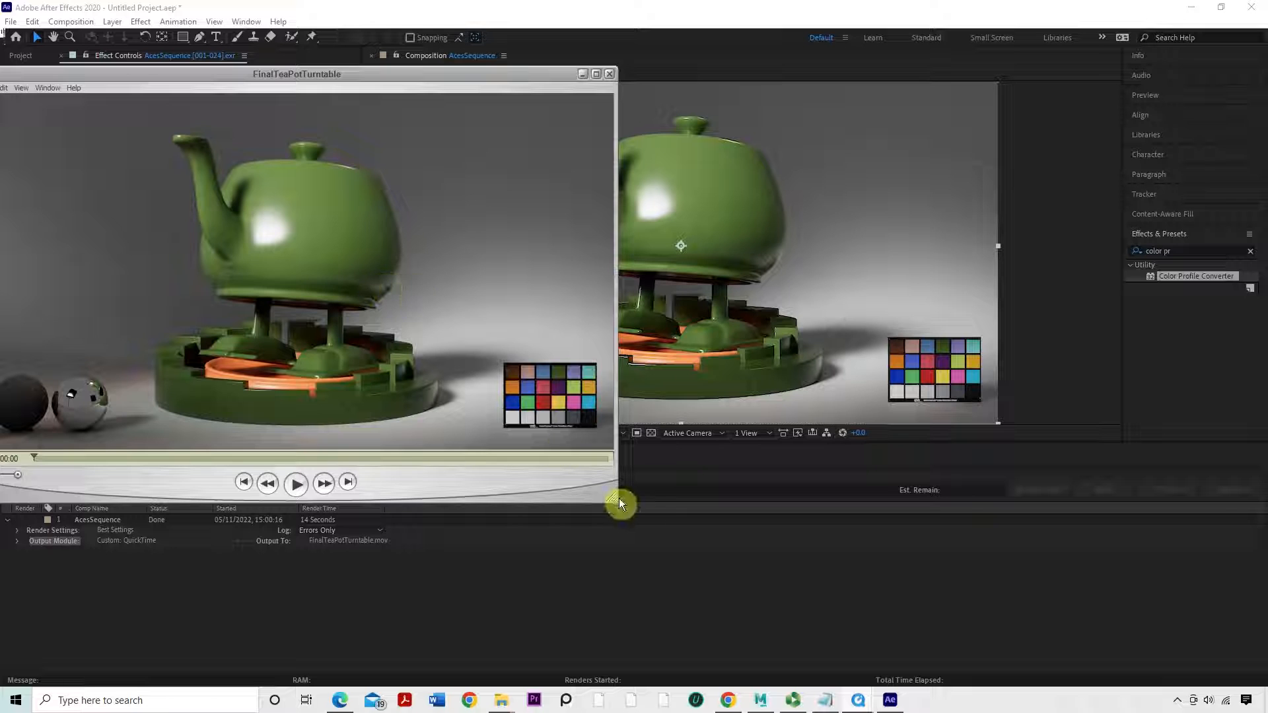
pyautogui.moveTo(617, 501); pyautogui.dragTo(629, 509)
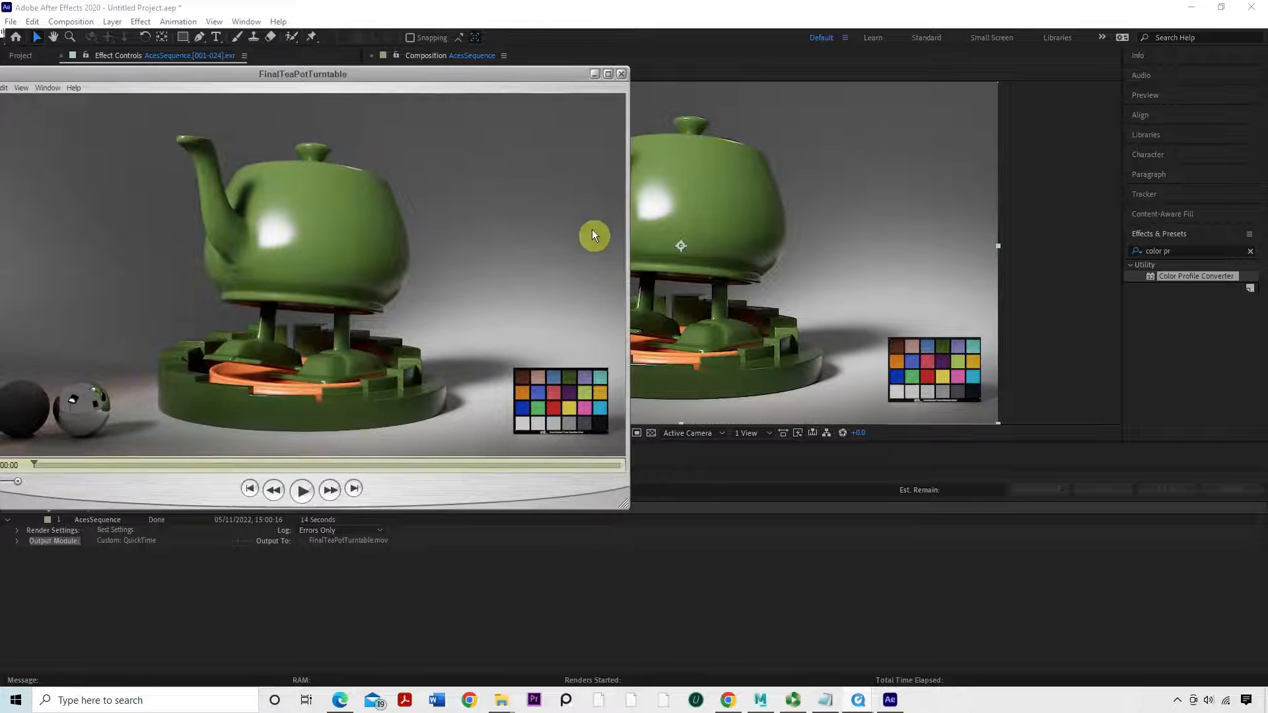
pyautogui.click(622, 74)
# Minimize After Effects, return to the images folder, and try to play FinalTeaPotTurntable.mov in Films & TV
pyautogui.click(1191, 8)
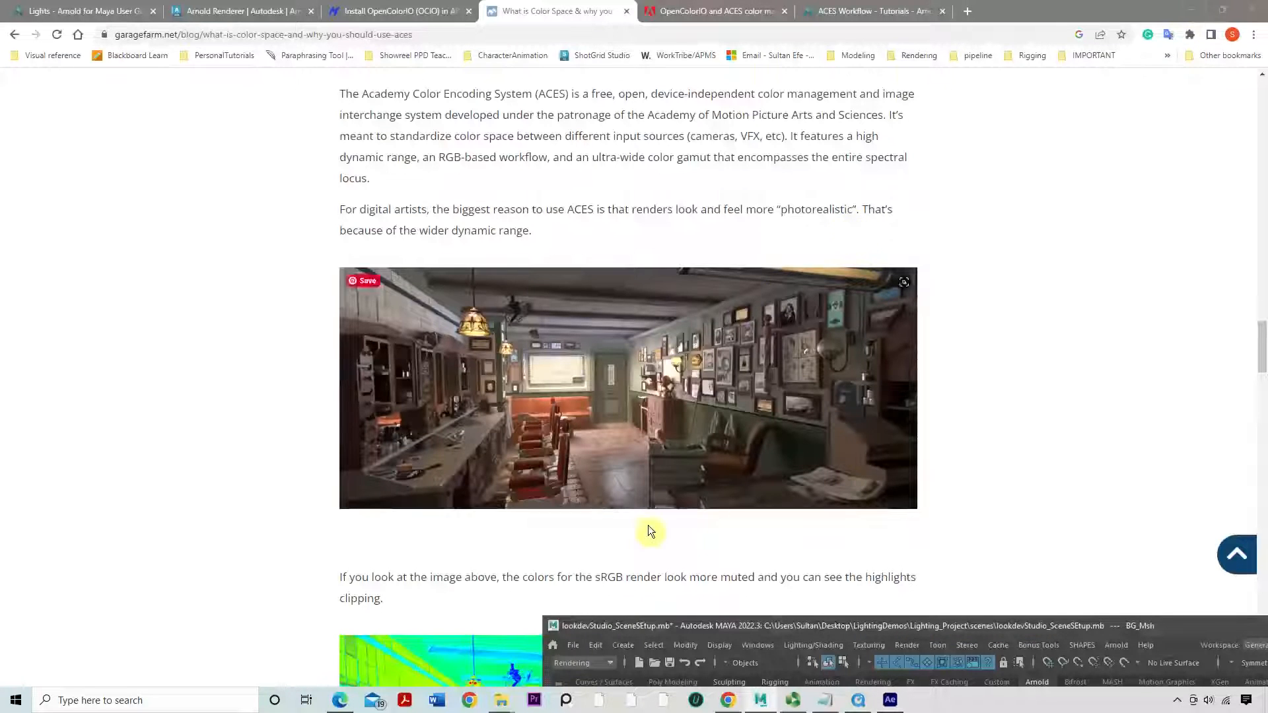
pyautogui.moveTo(501, 700)
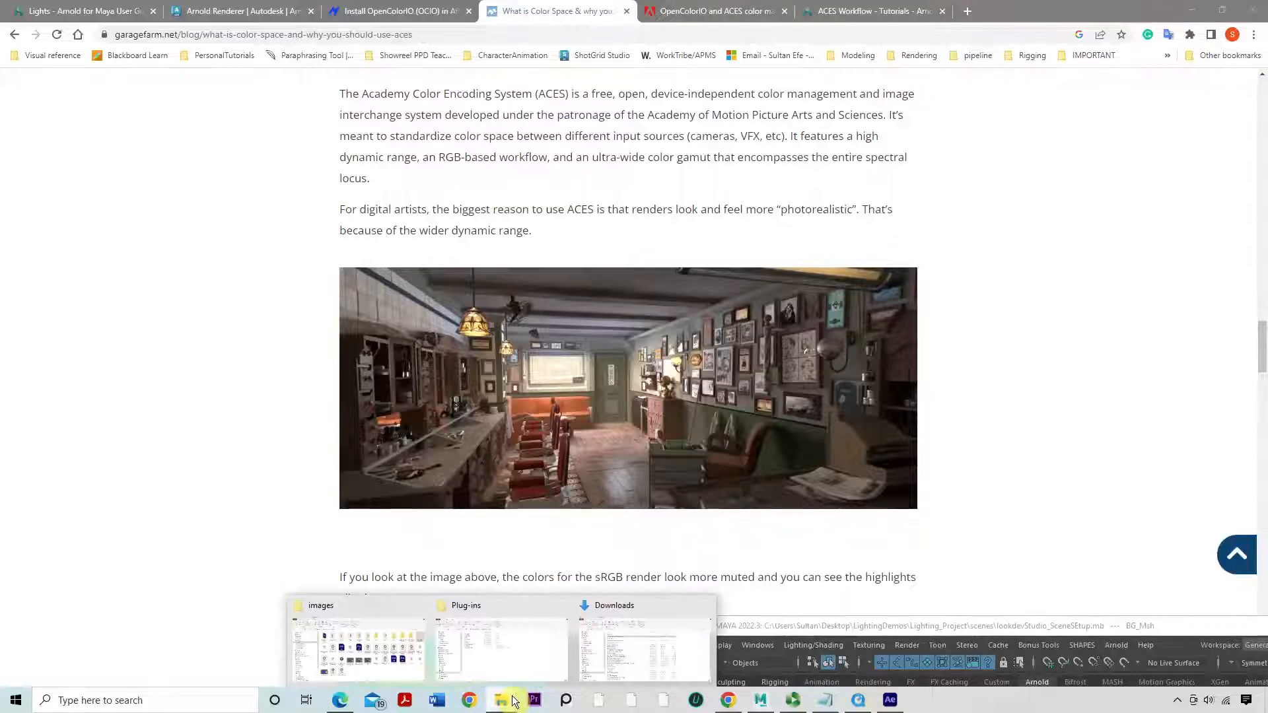
pyautogui.click(430, 661)
pyautogui.rightClick(1114, 190)
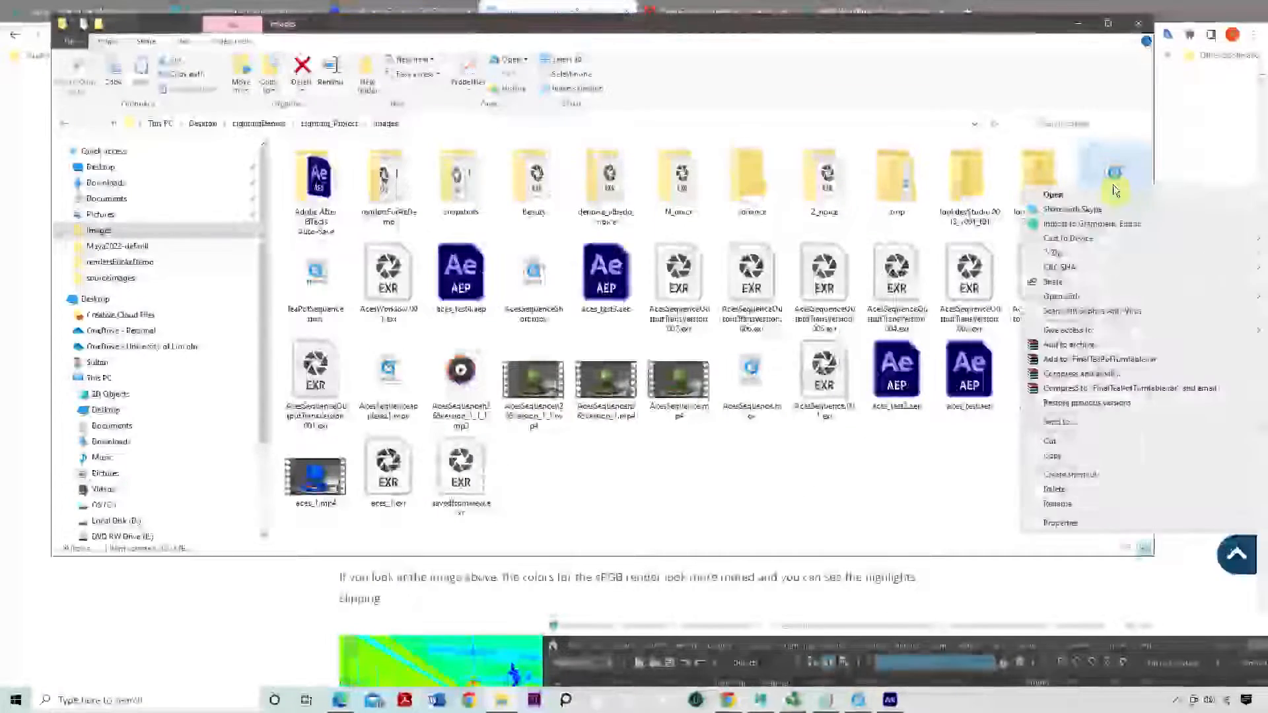
pyautogui.moveTo(1063, 296)
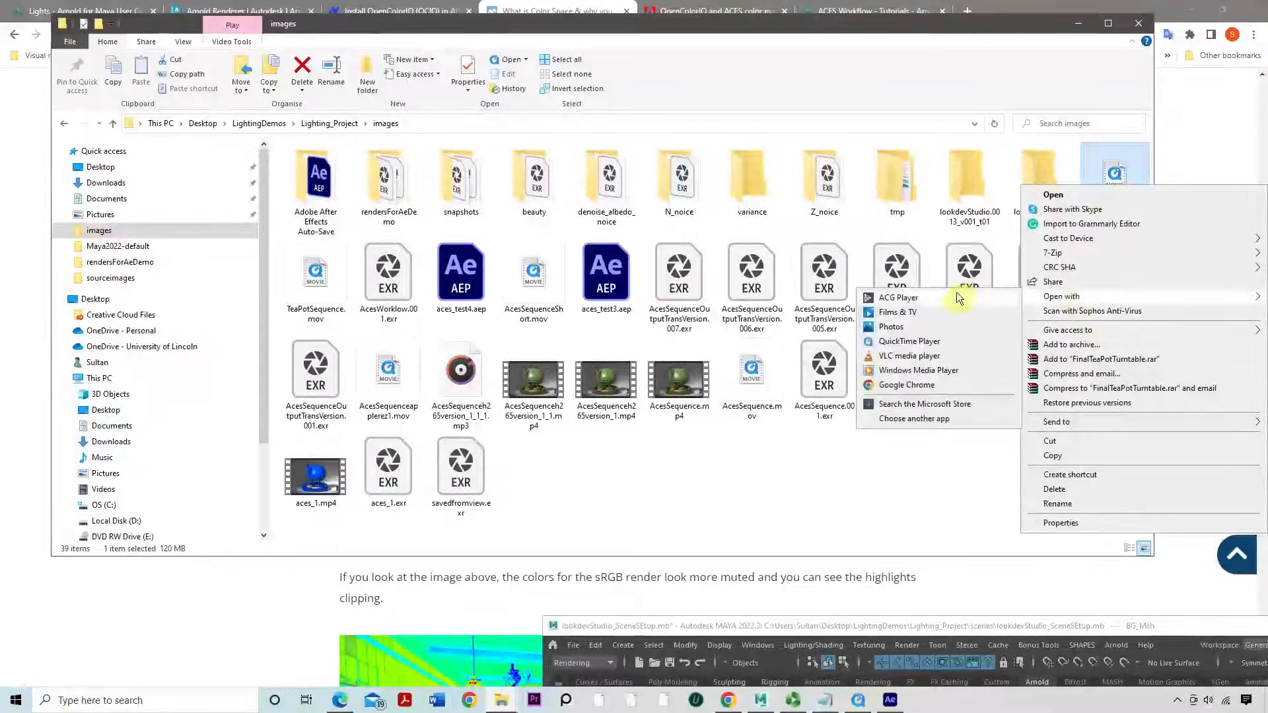
pyautogui.click(934, 313)
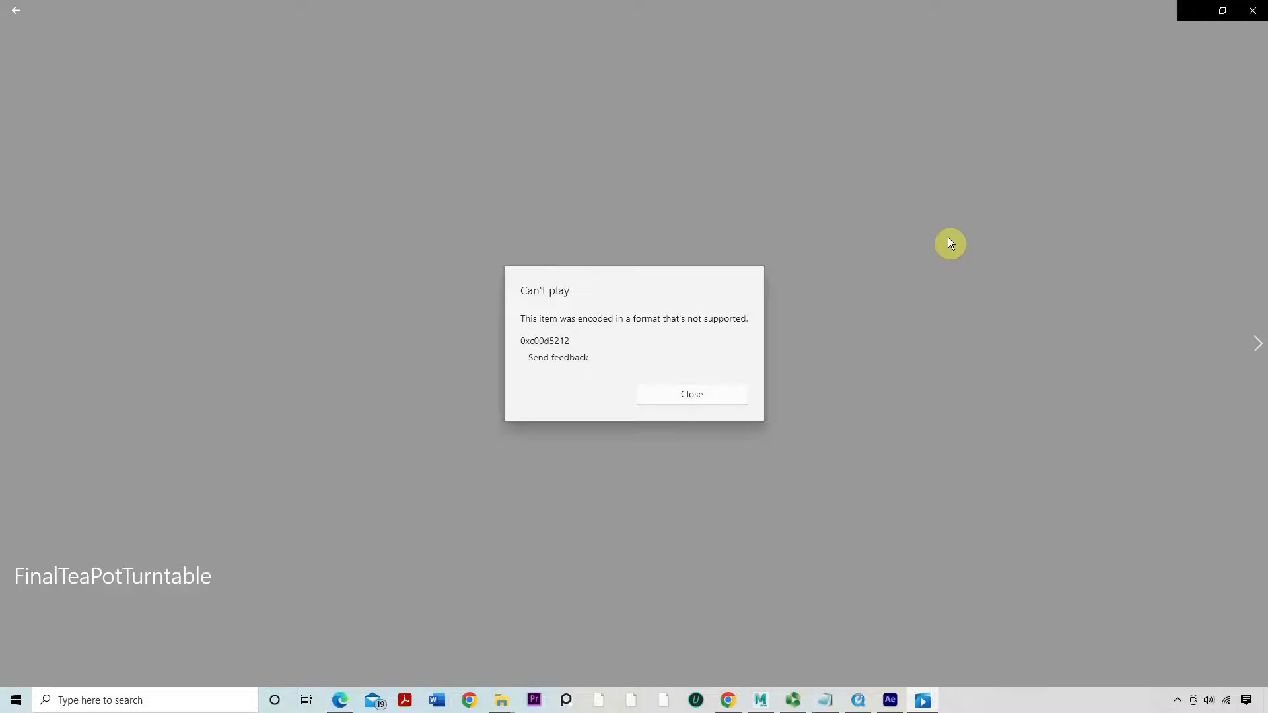
pyautogui.click(723, 393)
pyautogui.click(1252, 10)
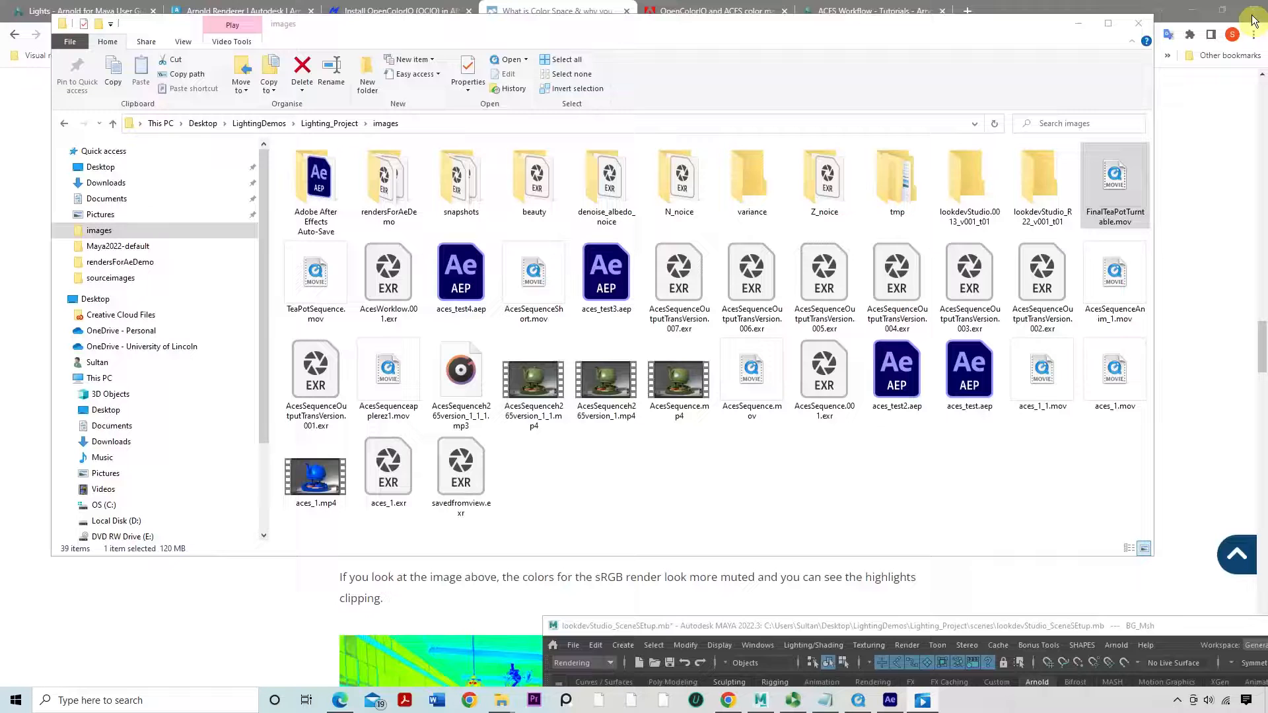
# Open FinalTeaPotTurntable.mov from the images folder in VLC media player and reposition the player window to reach its controls
pyautogui.rightClick(1115, 175)
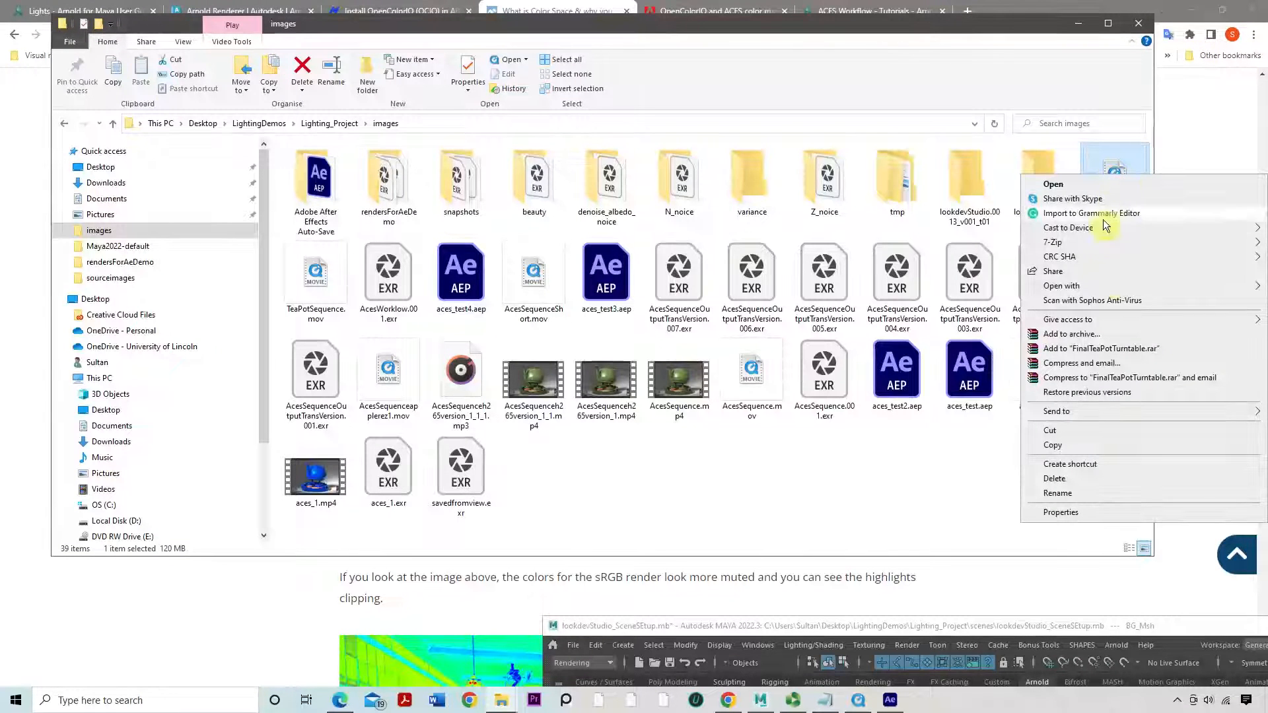
pyautogui.moveTo(1111, 285)
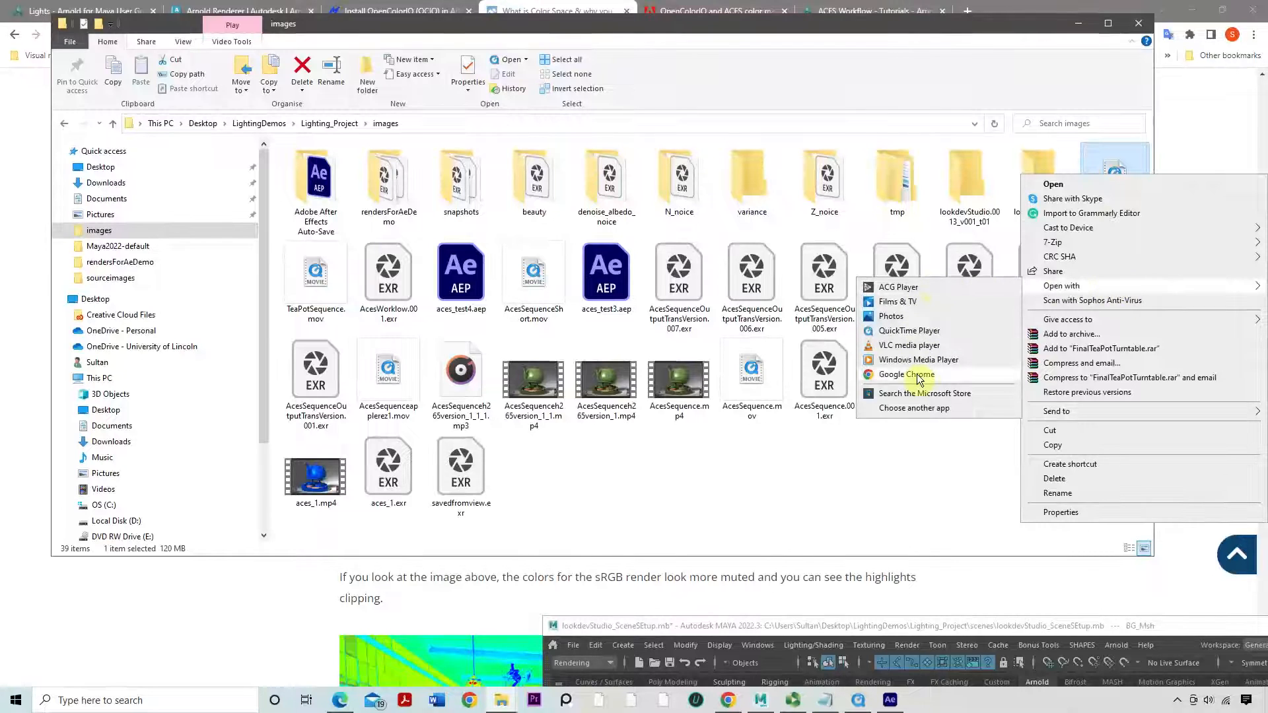
pyautogui.click(910, 345)
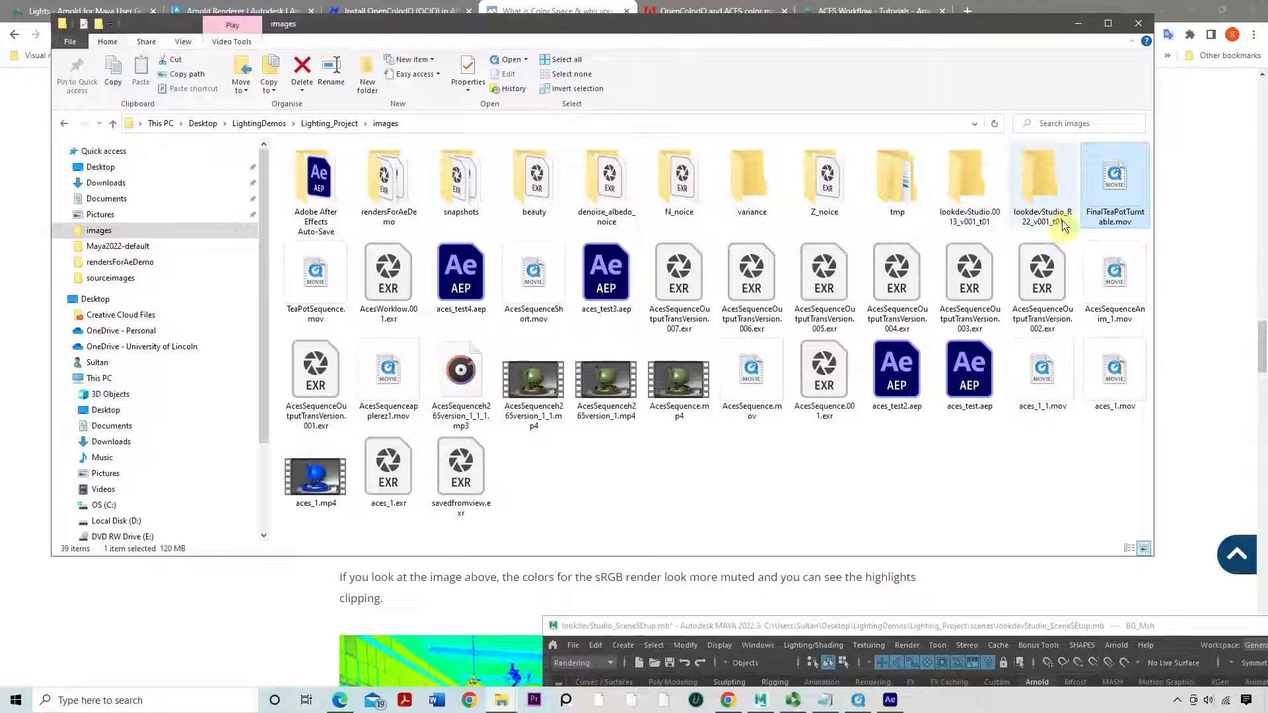
pyautogui.press('Return')
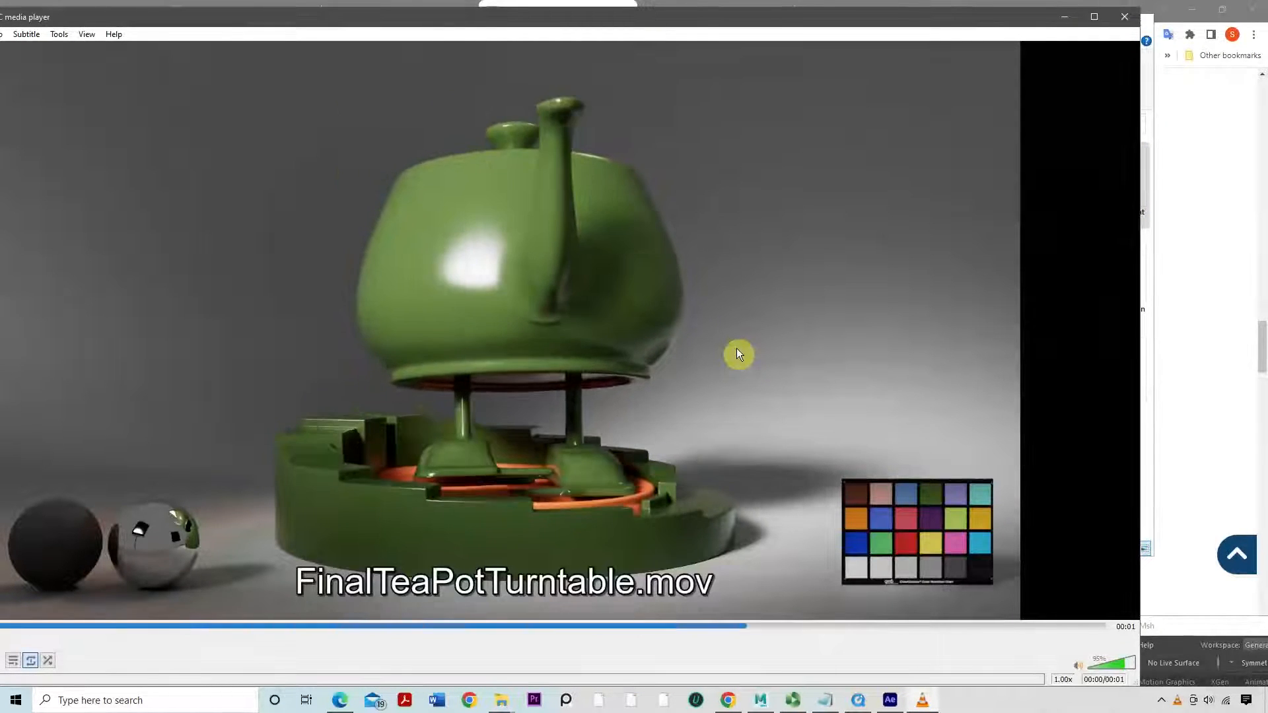
pyautogui.moveTo(273, 25); pyautogui.dragTo(383, 38)
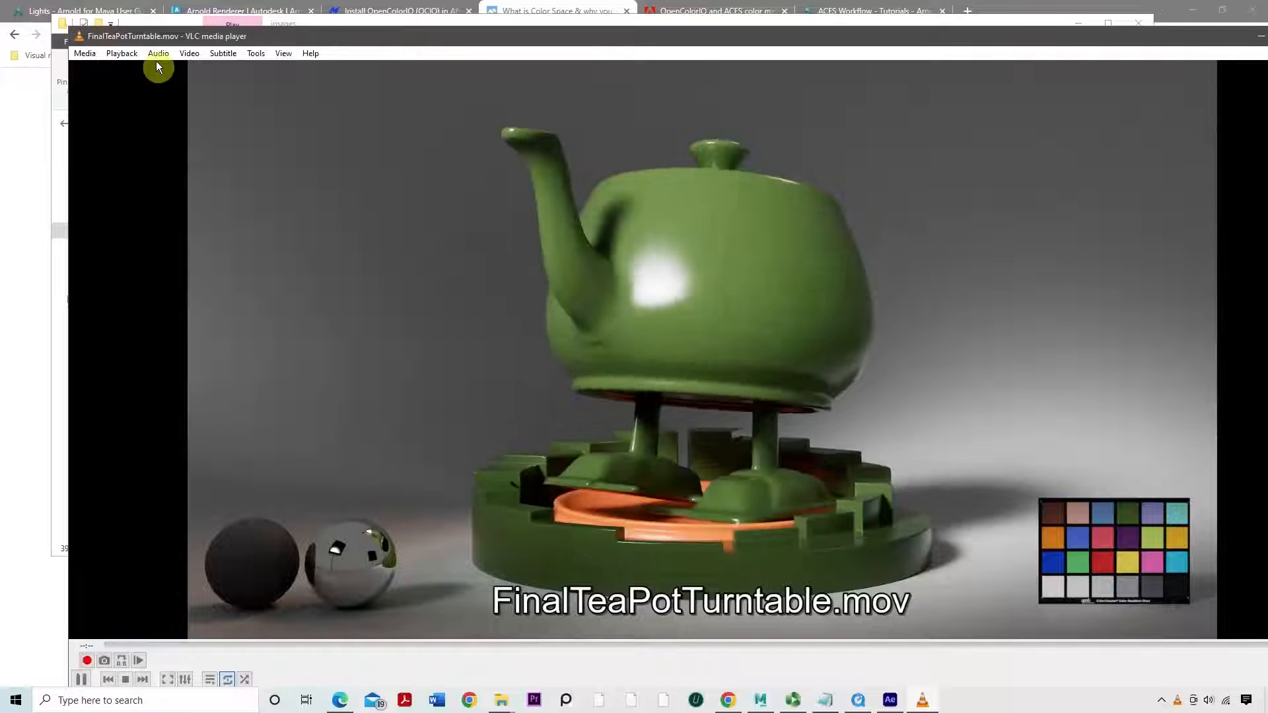
# Turn off looping in VLC and play the teapot turntable movie again
pyautogui.click(170, 56)
pyautogui.moveTo(195, 57)
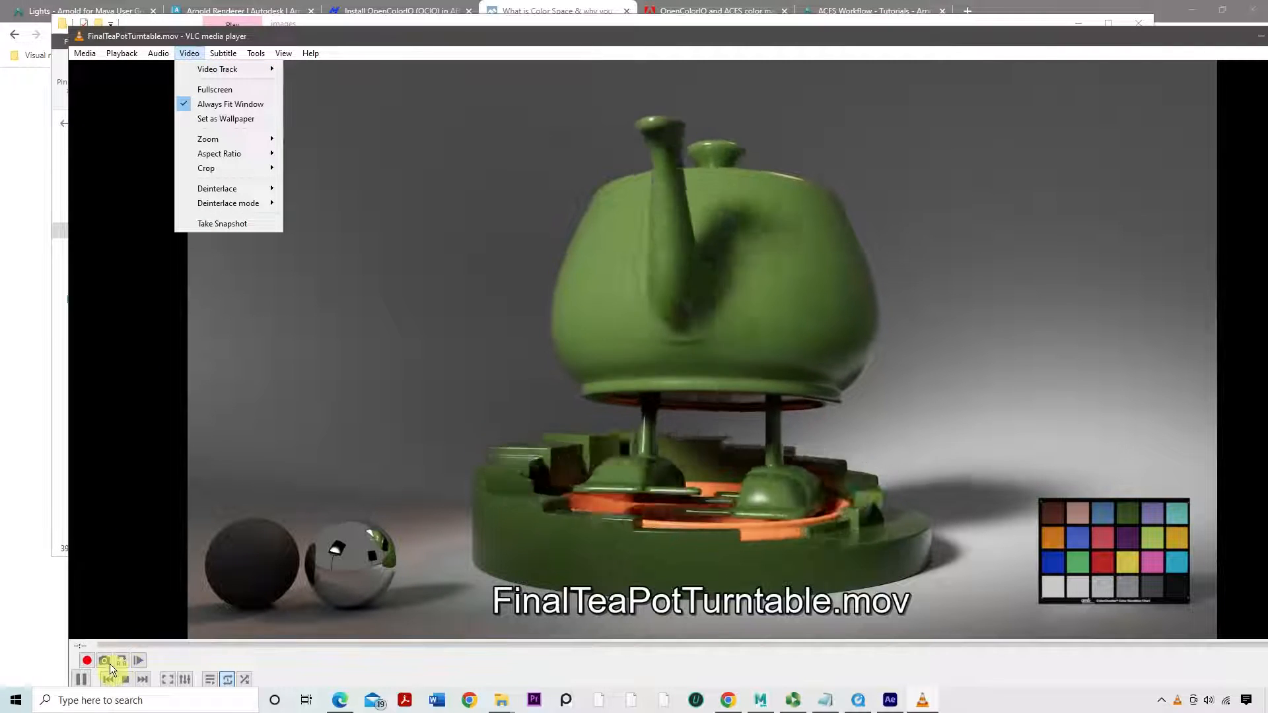
pyautogui.click(231, 678)
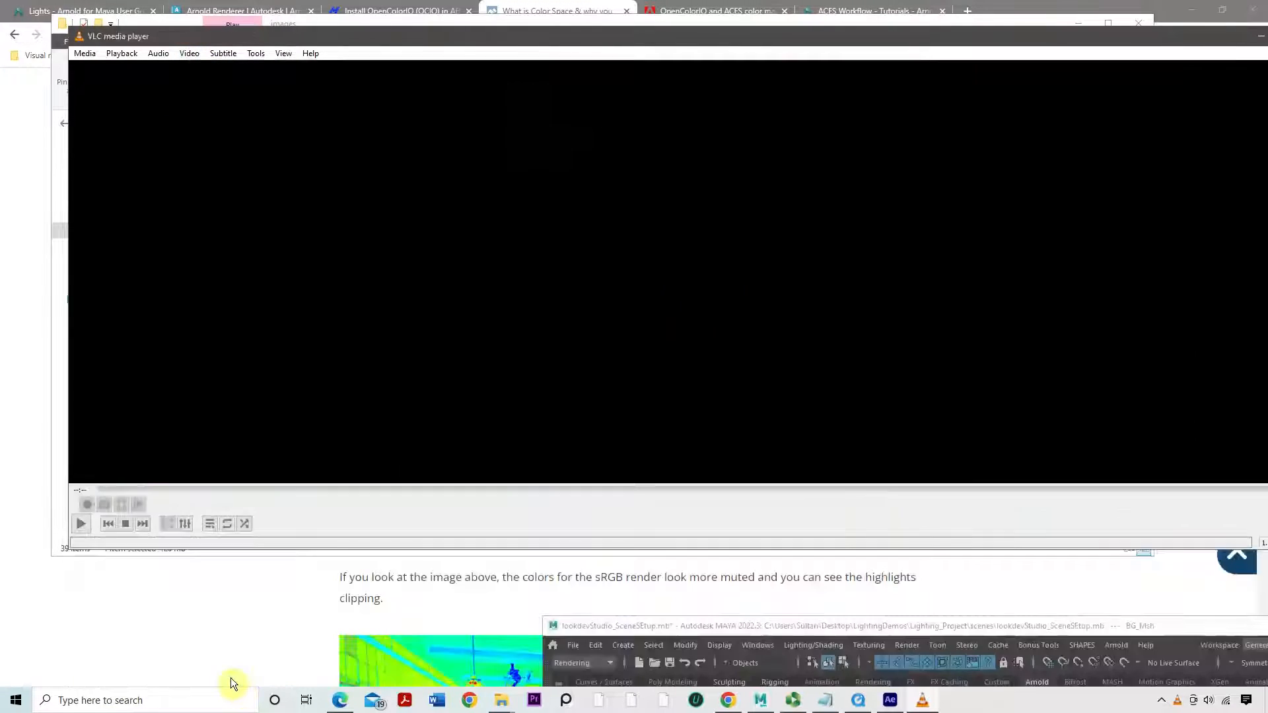
pyautogui.click(80, 524)
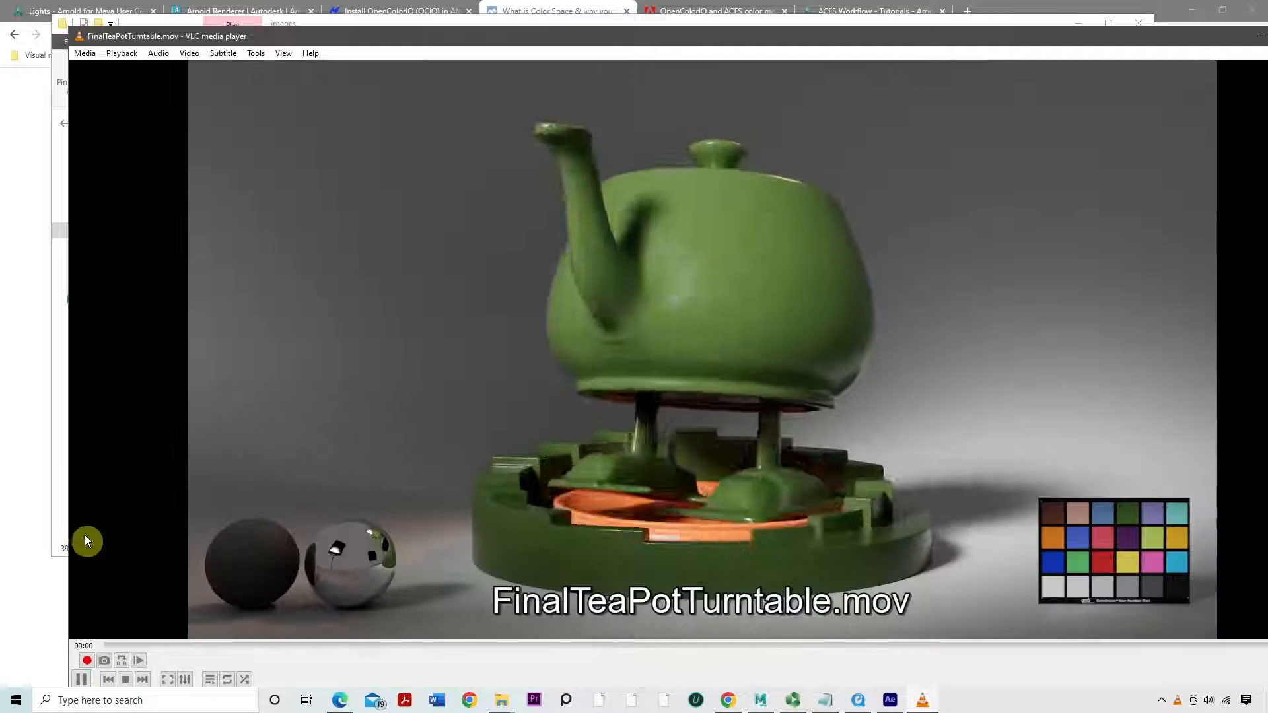
# Pause the movie near its start, examine the teapot and color chart, and close VLC
pyautogui.click(83, 679)
pyautogui.moveTo(136, 644); pyautogui.dragTo(111, 638)
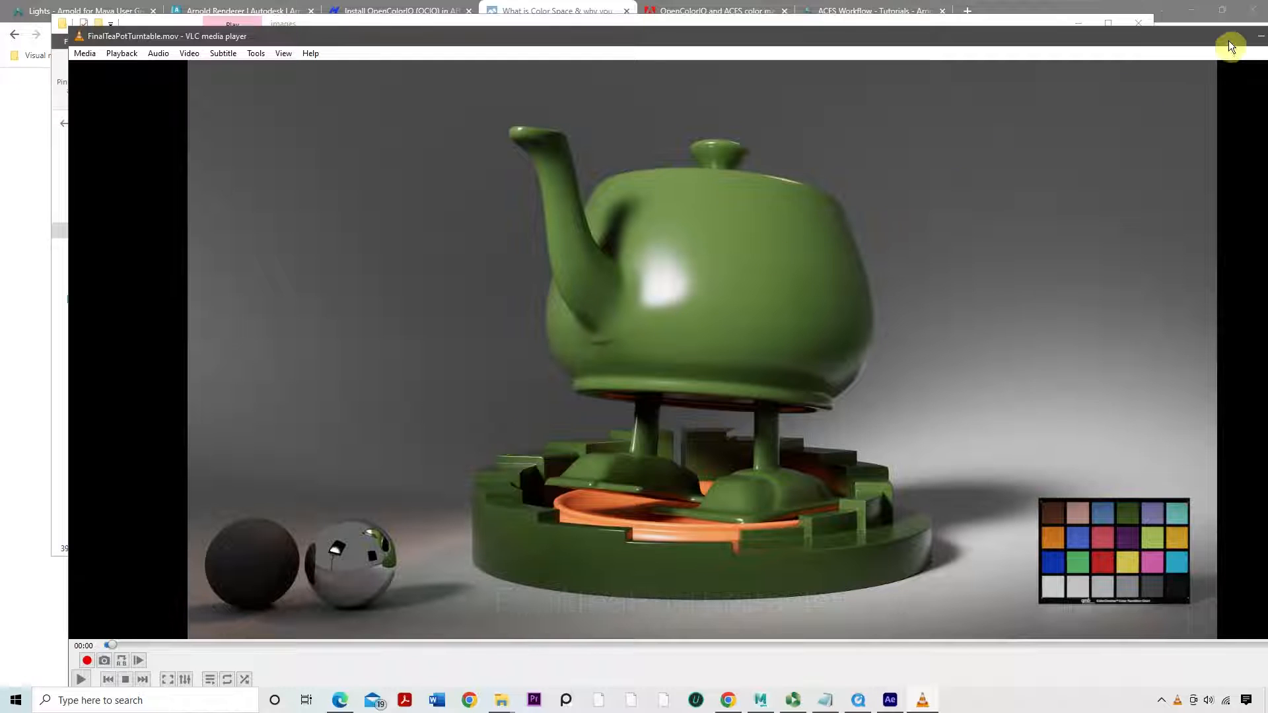
pyautogui.moveTo(1198, 38); pyautogui.dragTo(1002, 27)
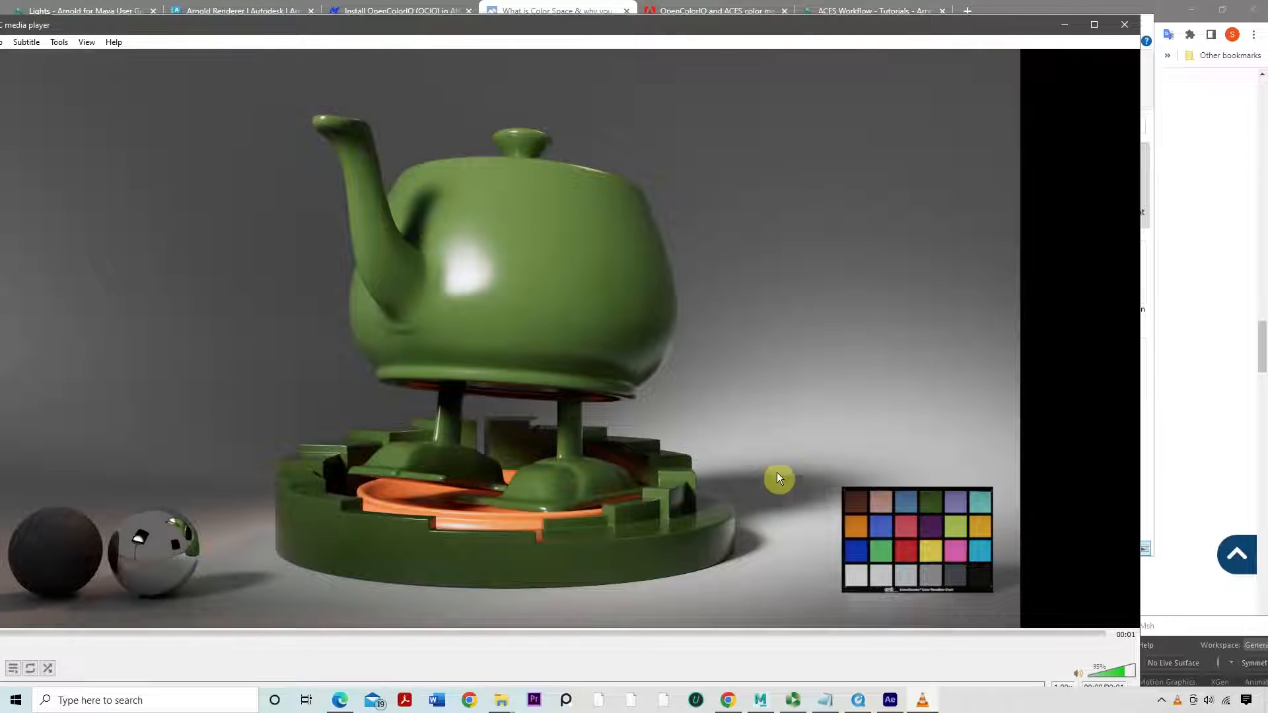
pyautogui.click(1126, 26)
# Open FinalTeaPotTurntable.mov from the images folder in ACG Player to check its colors
pyautogui.rightClick(1110, 191)
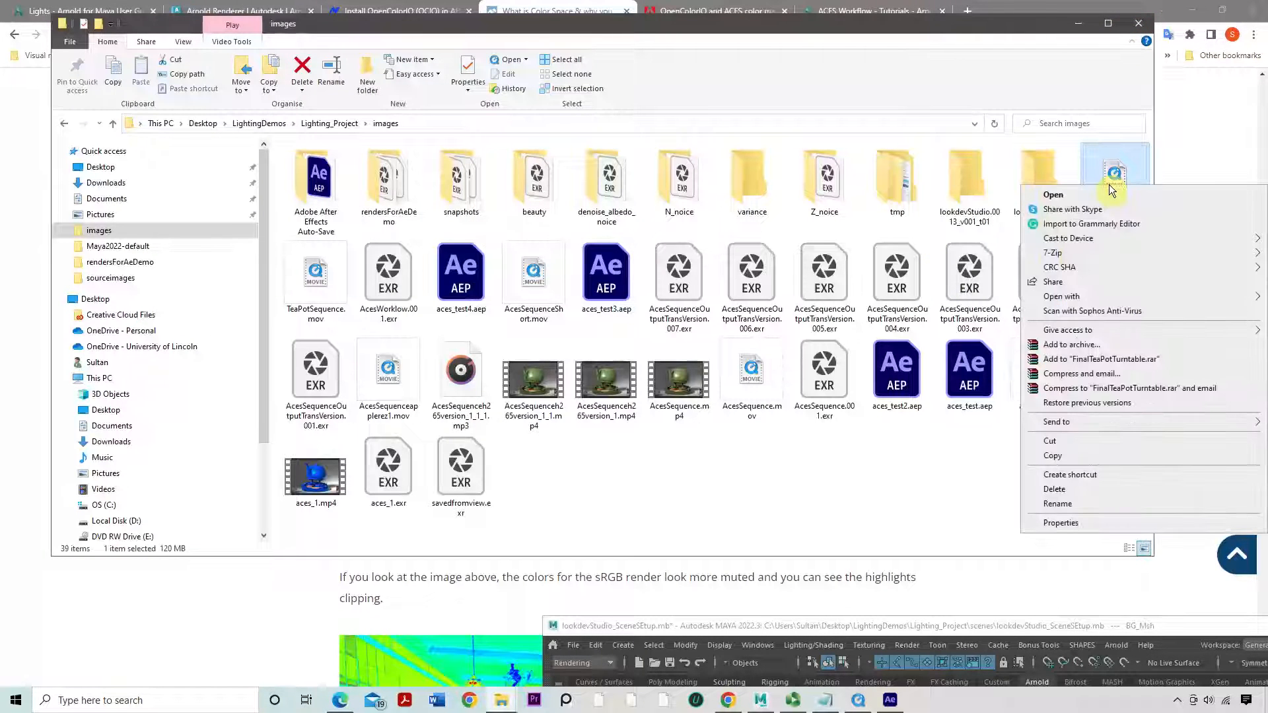
pyautogui.moveTo(1078, 296)
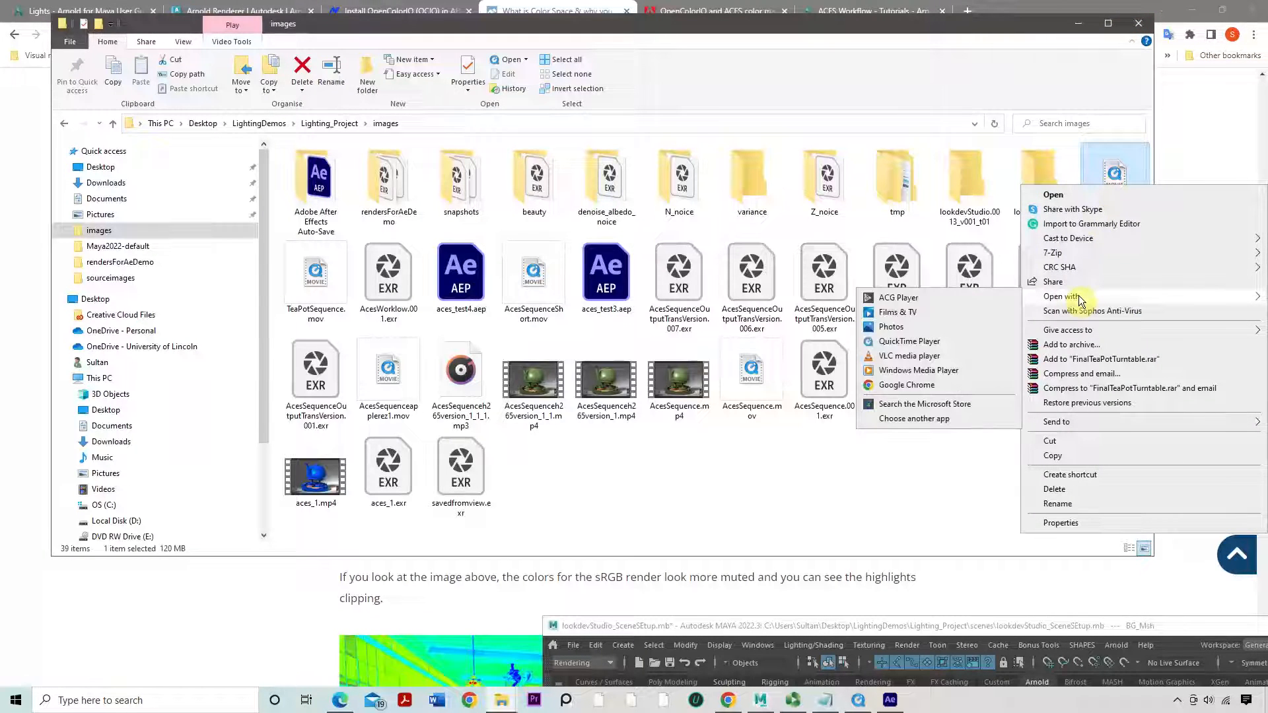
pyautogui.click(961, 298)
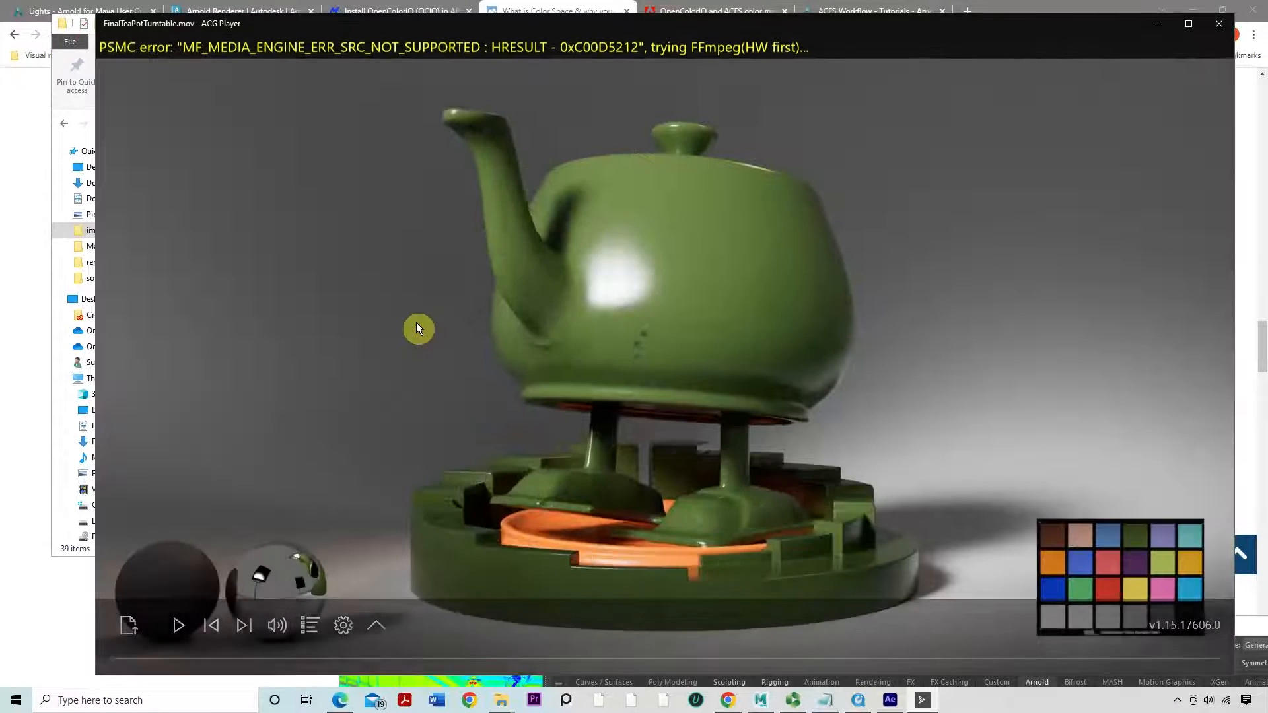
pyautogui.click(417, 323)
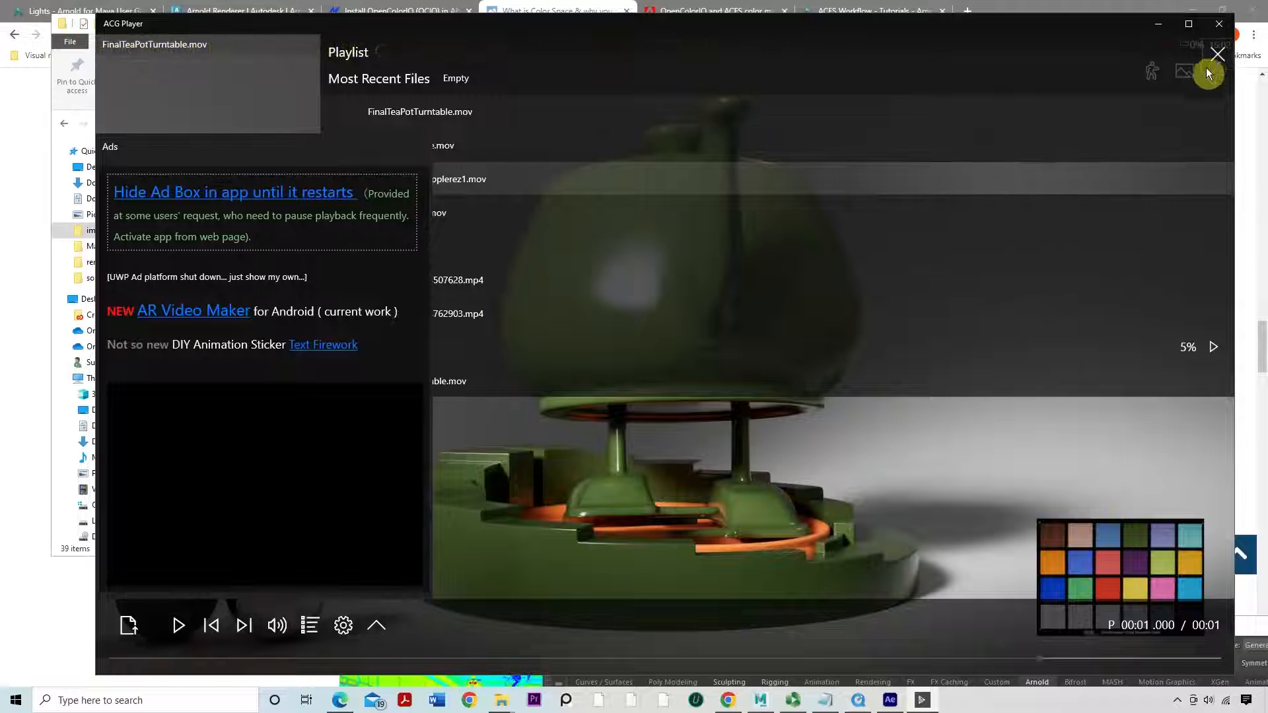
# Dismiss the playlist and ad overlays, try to replay the movie, and close ACG Player
pyautogui.click(276, 153)
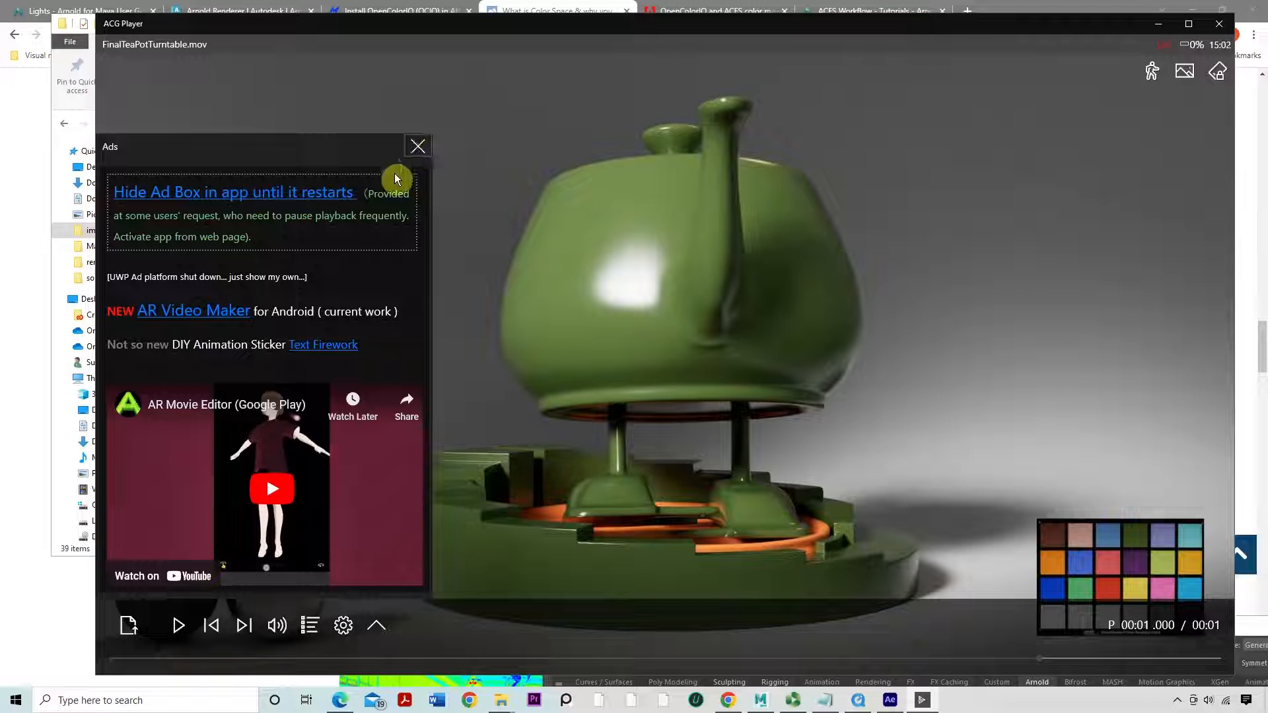
pyautogui.click(411, 150)
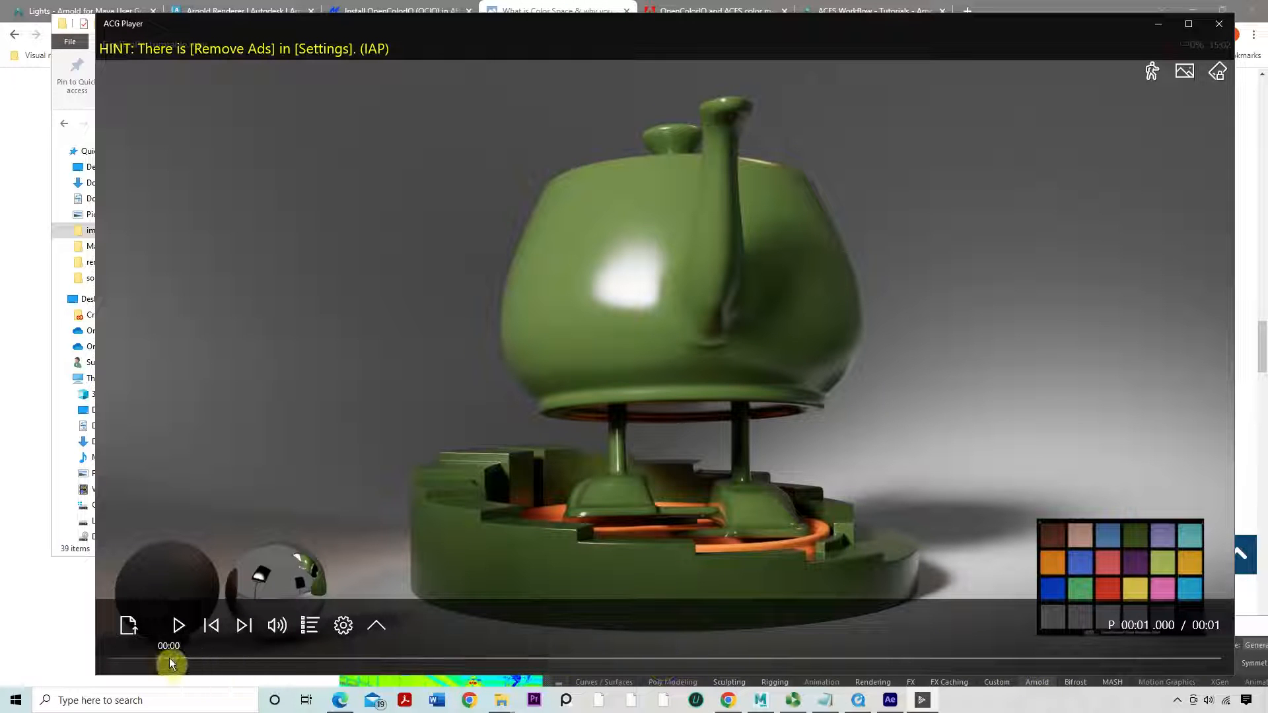
pyautogui.click(175, 627)
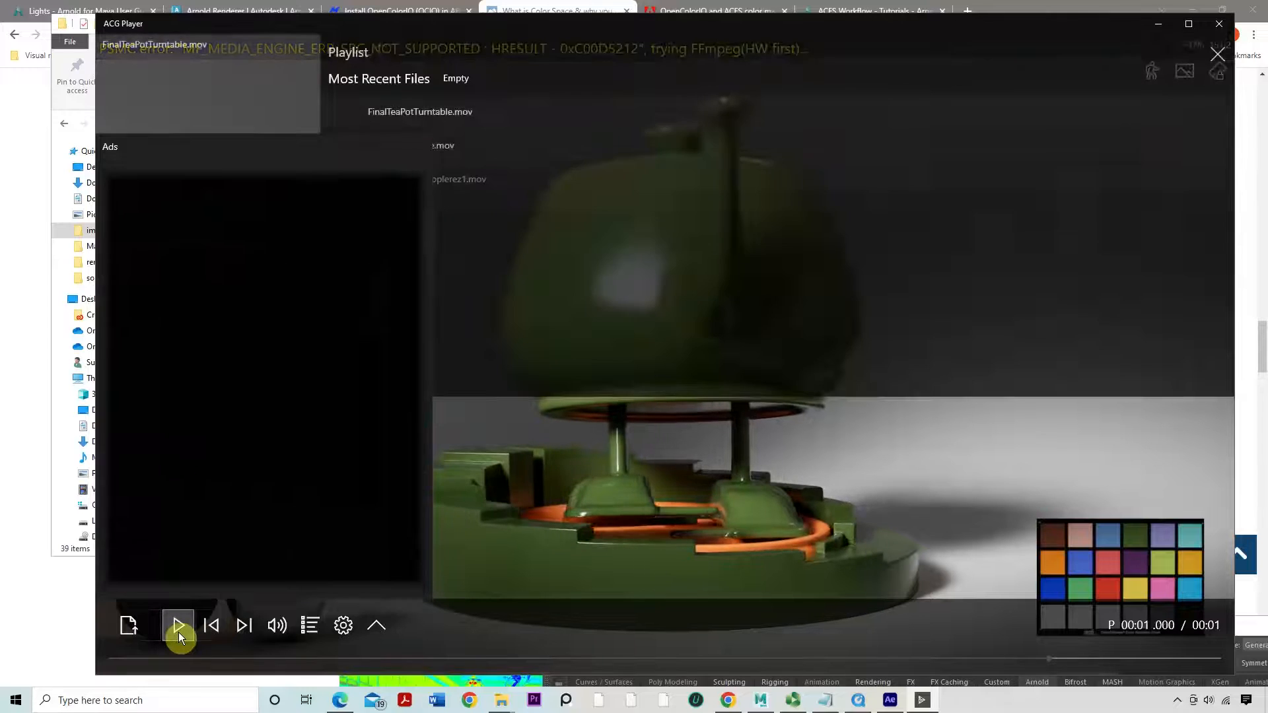
pyautogui.click(1216, 28)
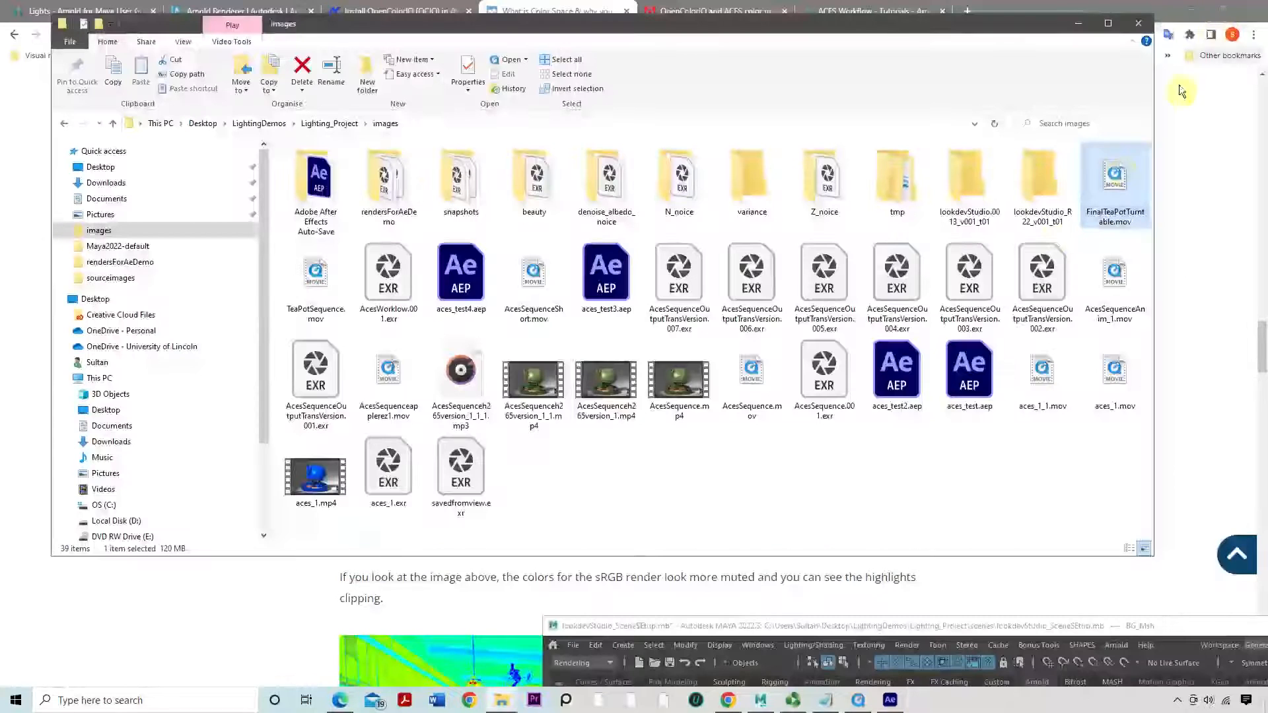
# Try to play FinalTeaPotTurntable.mov in Windows Media Player, and close the player
pyautogui.rightClick(1107, 196)
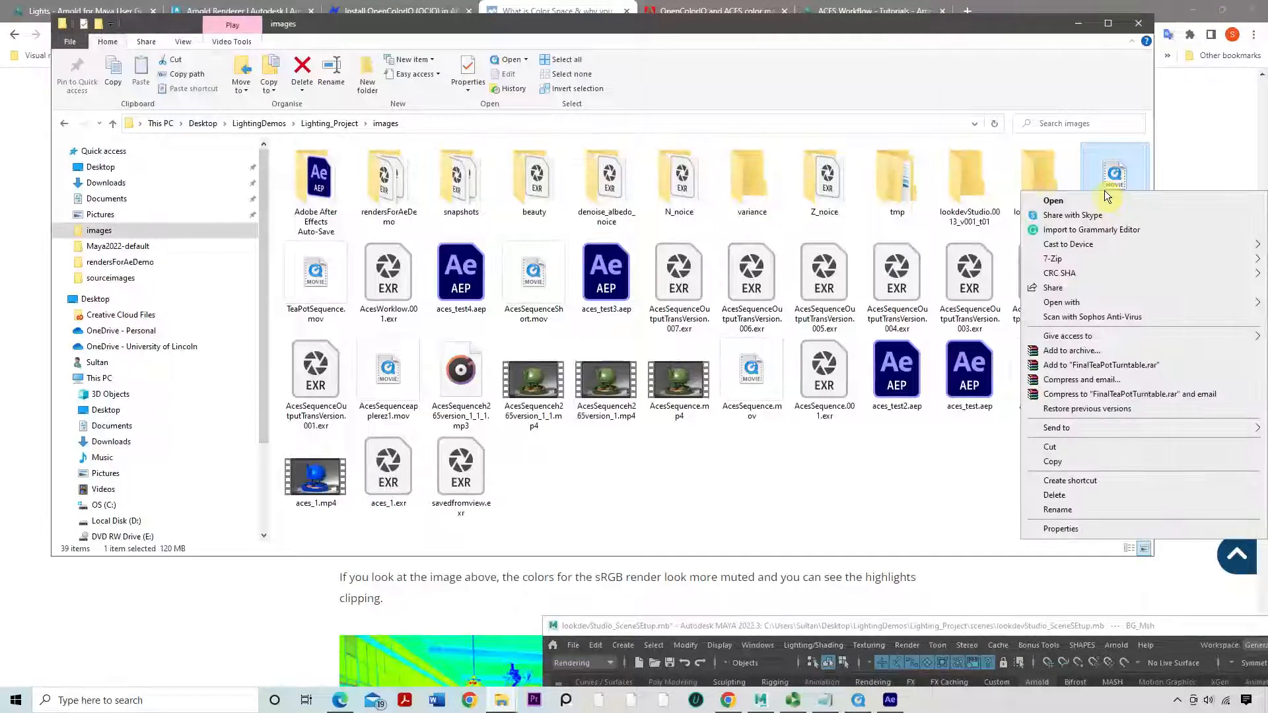
pyautogui.moveTo(1092, 308)
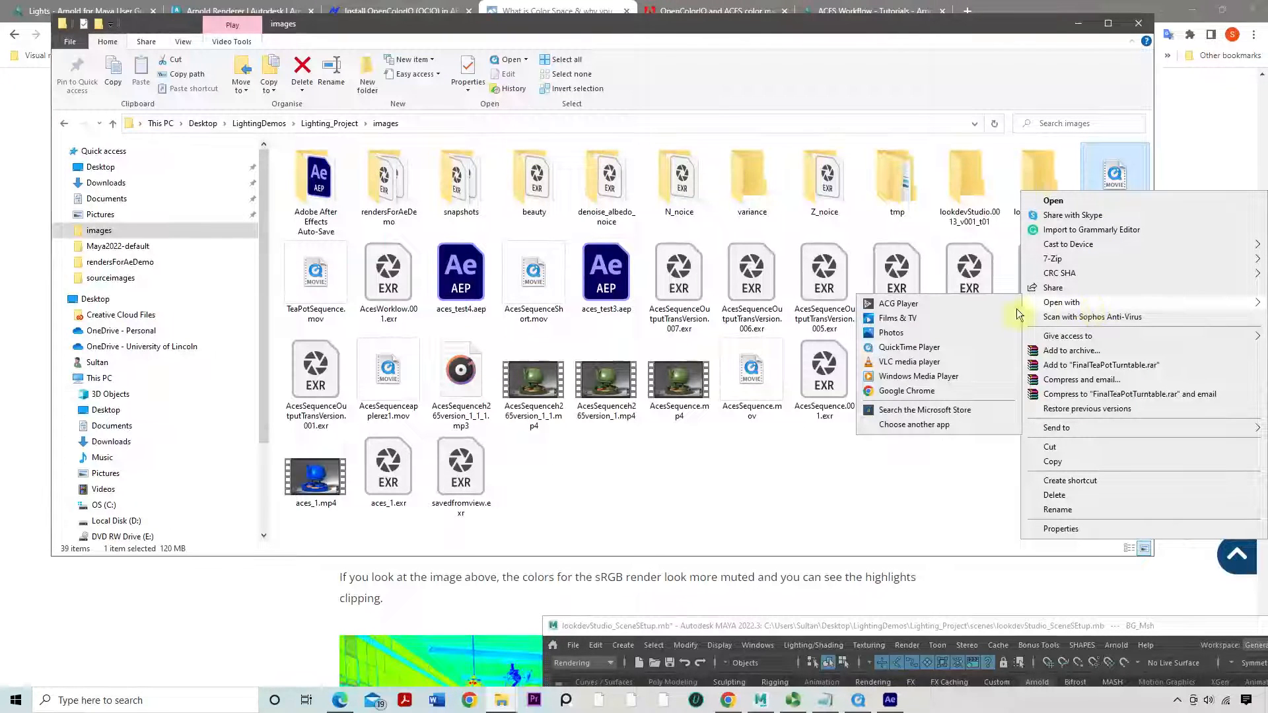
pyautogui.click(949, 376)
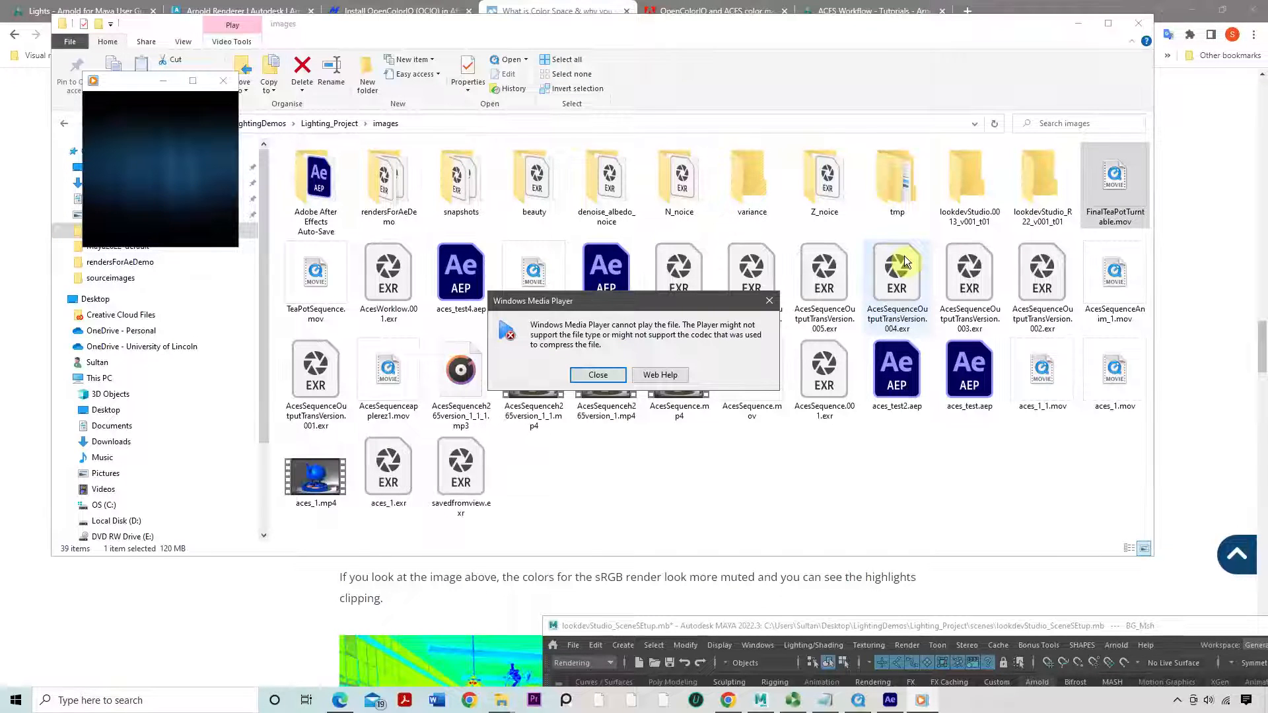
pyautogui.click(621, 374)
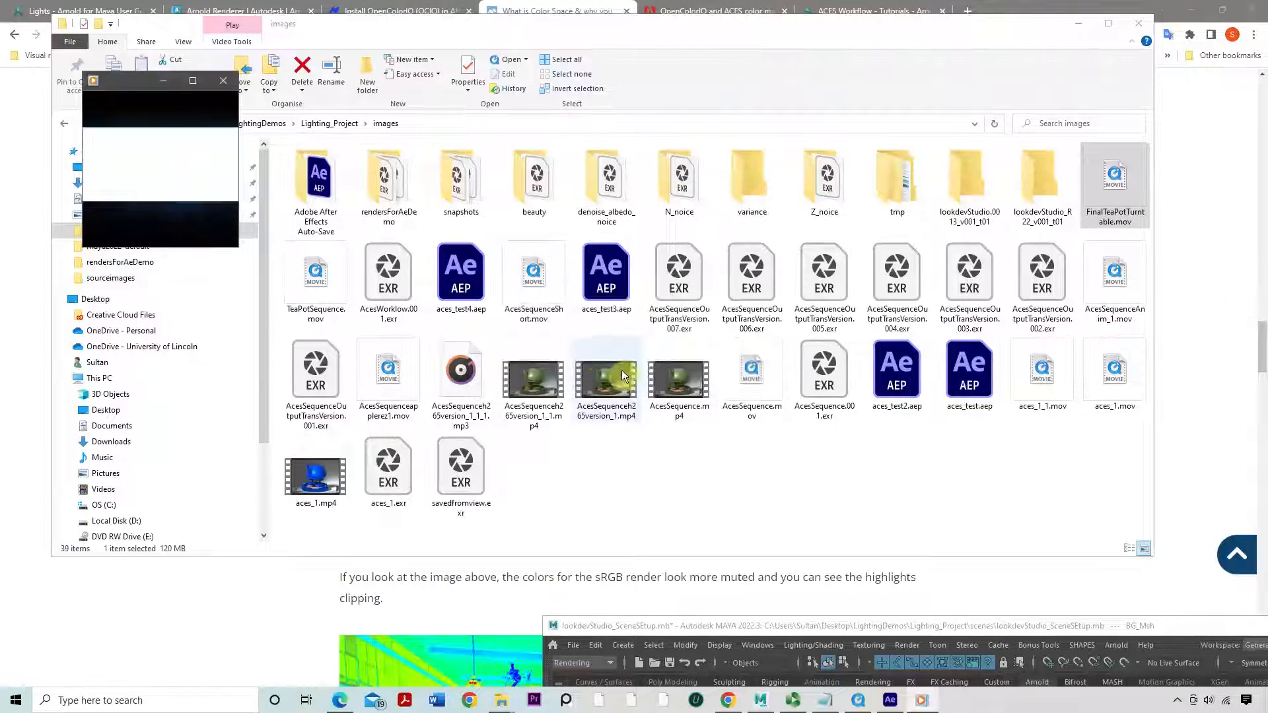
pyautogui.click(225, 83)
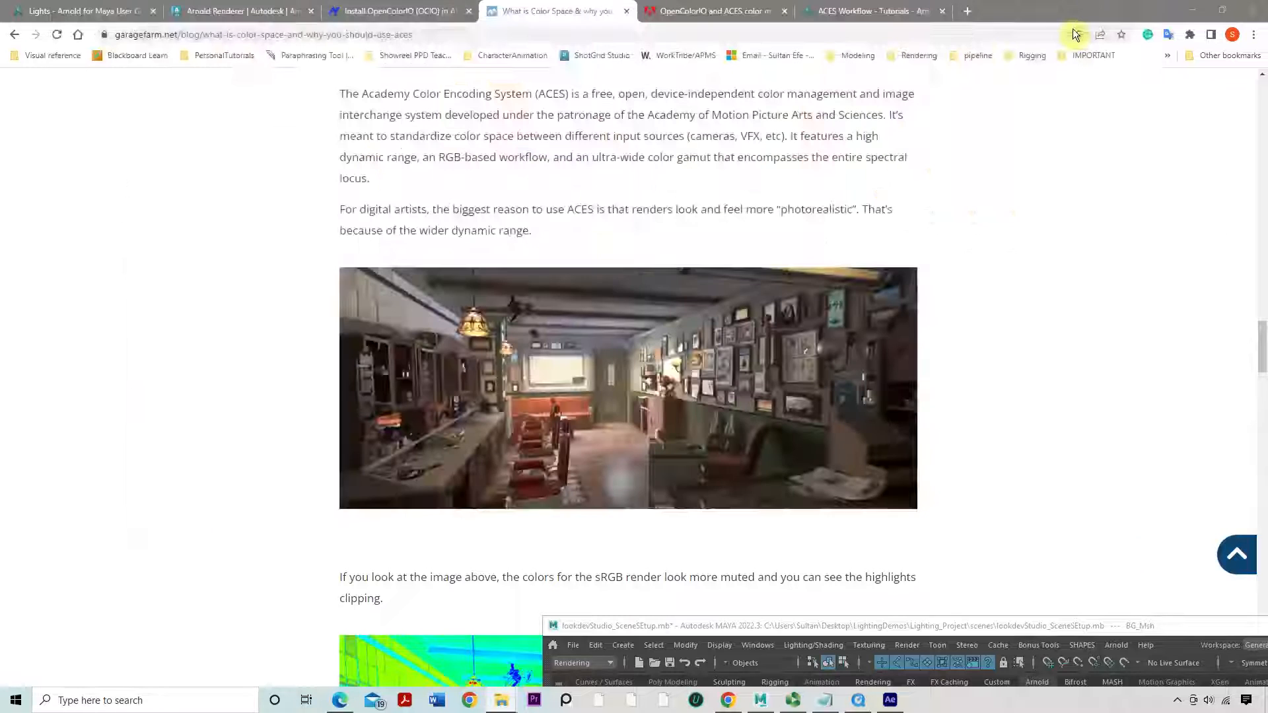
# Minimize the images folder, switch back to After Effects, and enlarge the composition viewer by shrinking the render queue area
pyautogui.click(1078, 23)
pyautogui.click(890, 700)
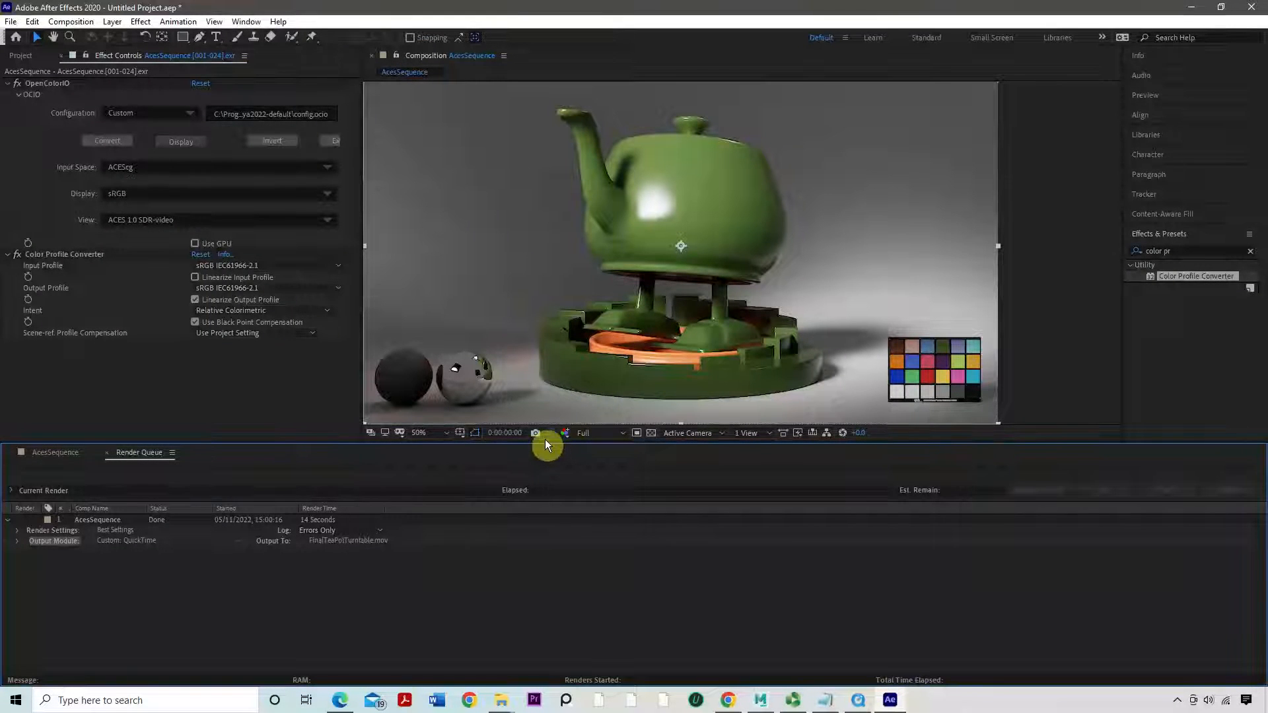
pyautogui.moveTo(544, 444); pyautogui.dragTo(543, 476)
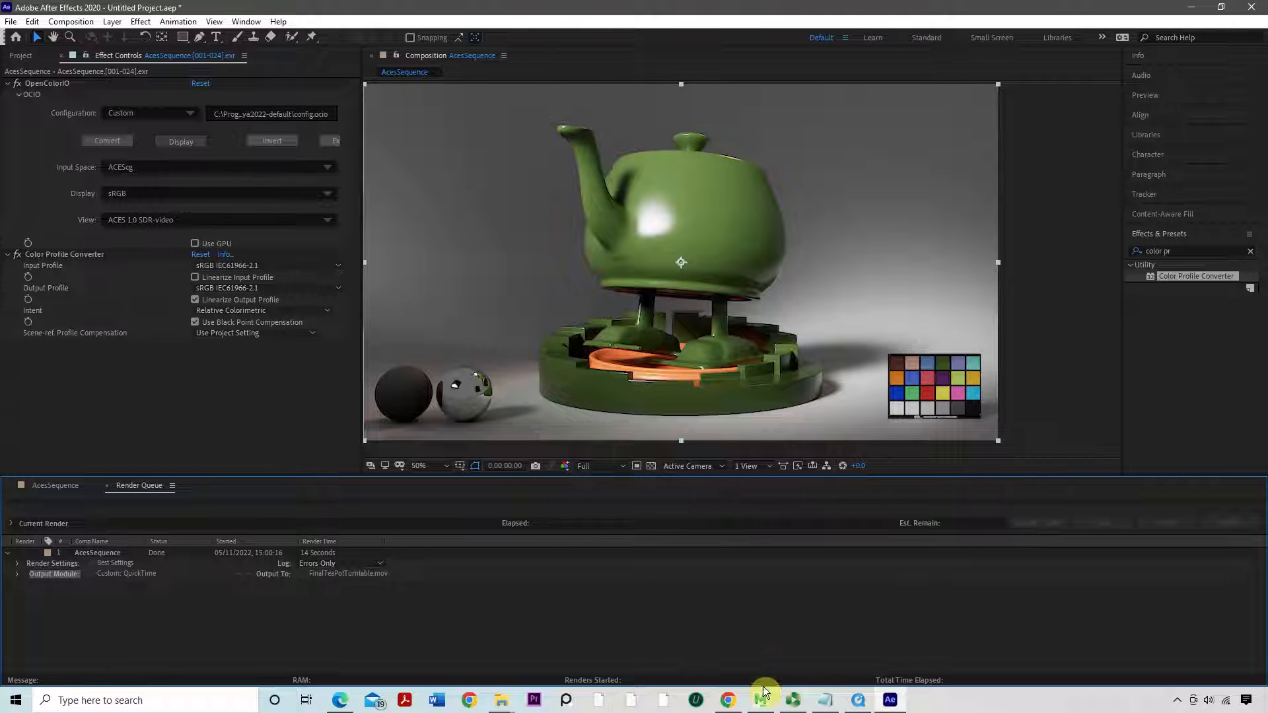
pyautogui.click(792, 702)
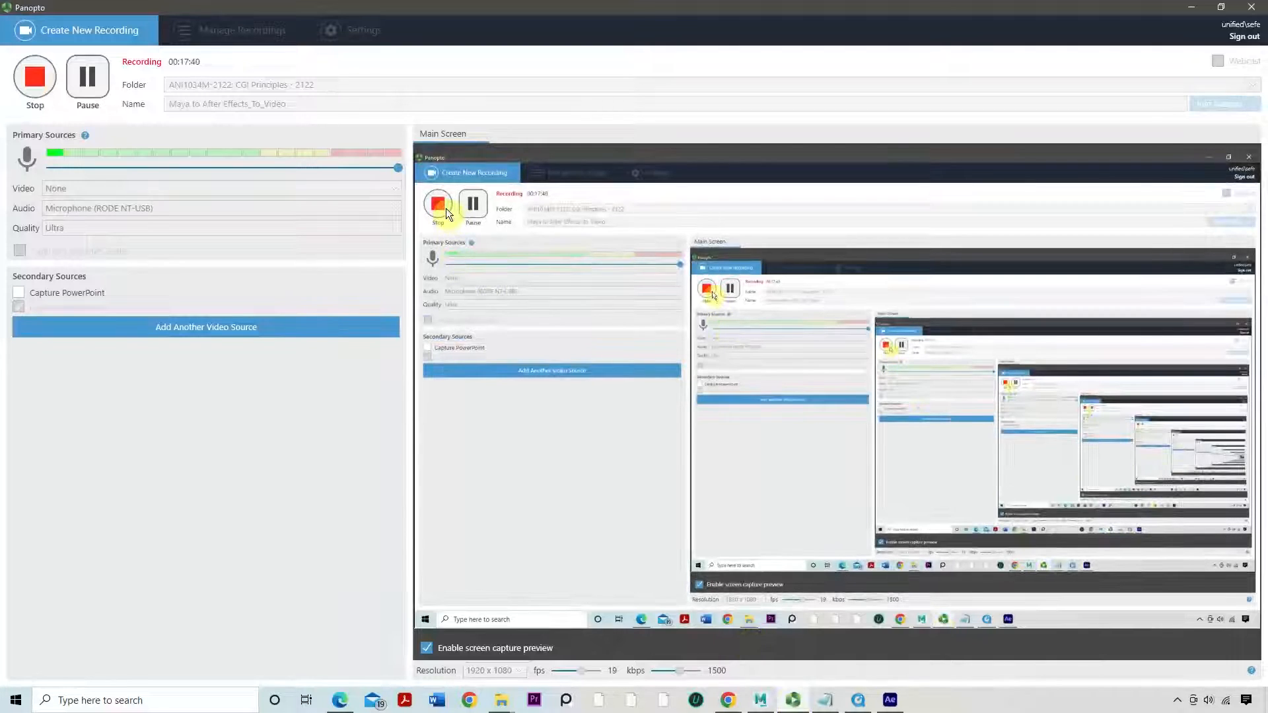